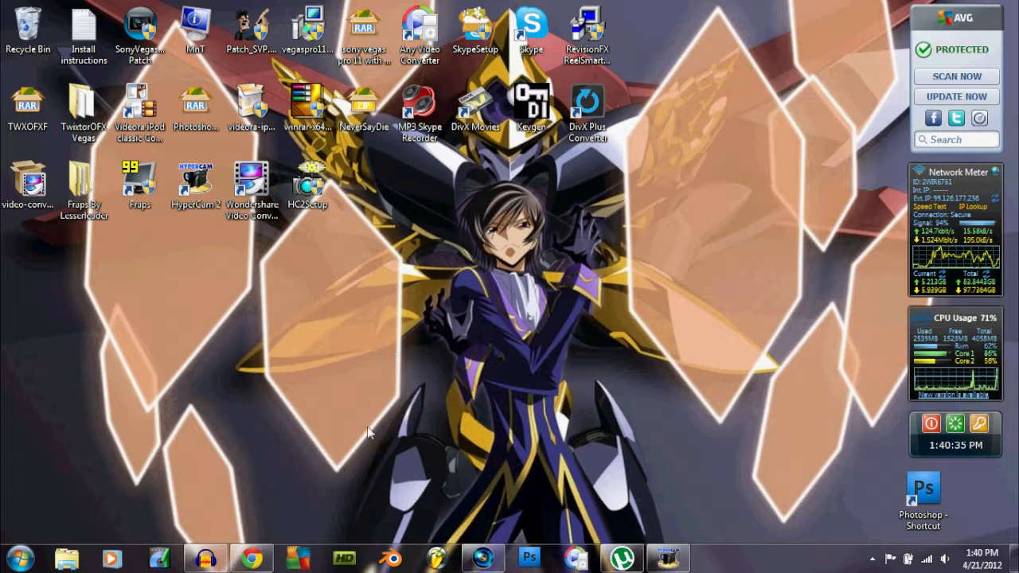
Open Blender, dismiss the splash screen and delete the default cube
left_click(400, 559)
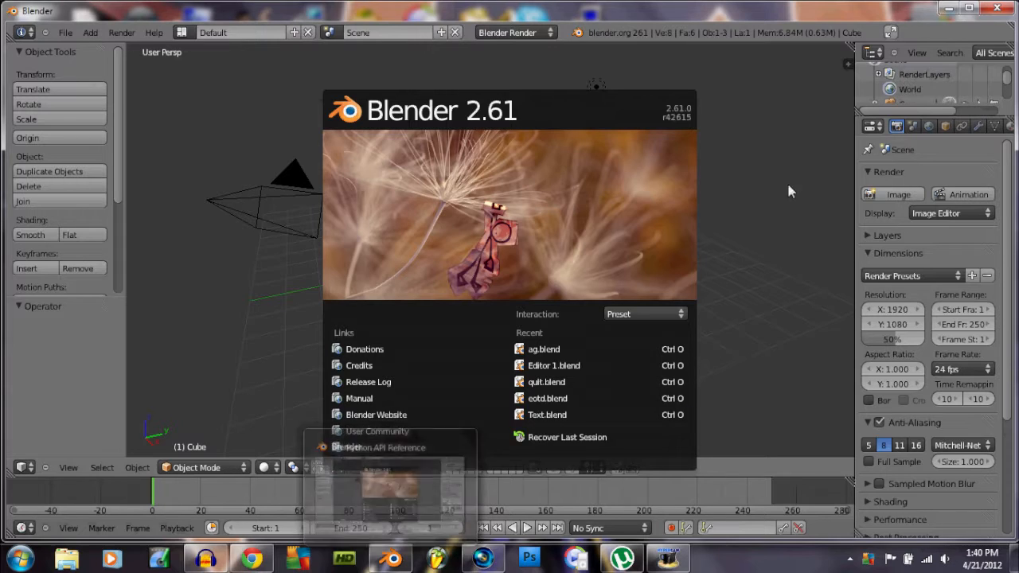
left_click(768, 227)
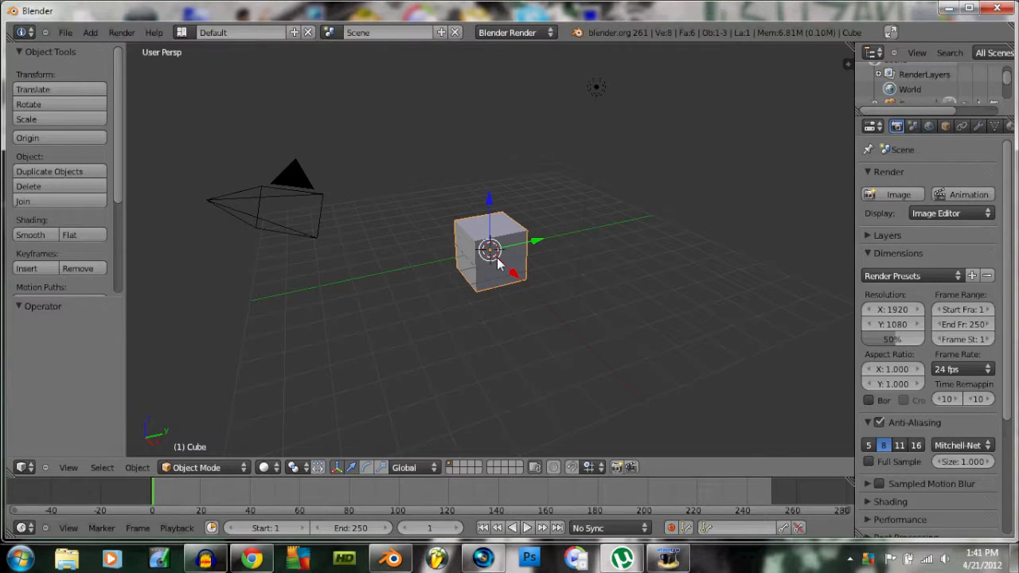
key("x")
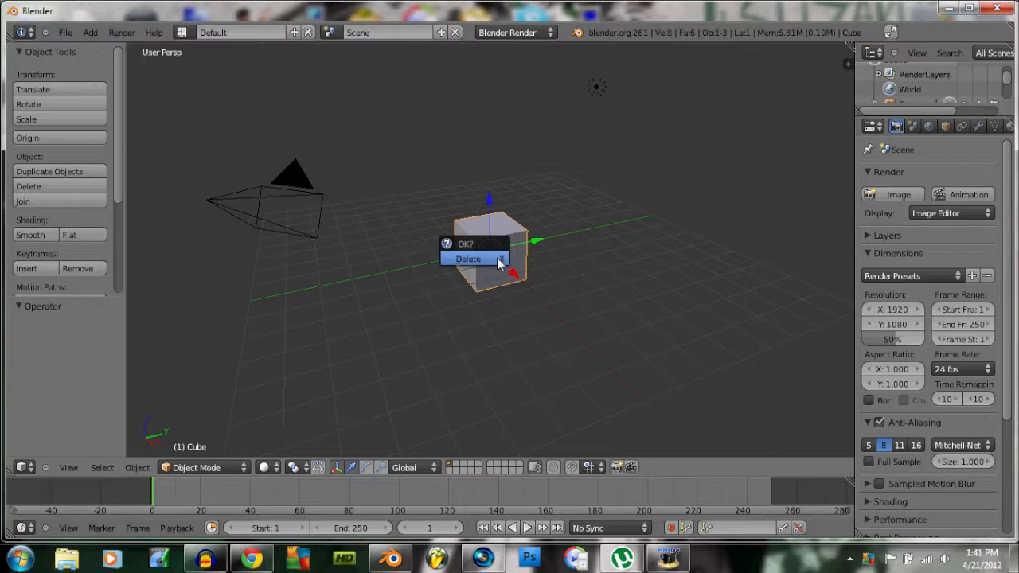
left_click(496, 261)
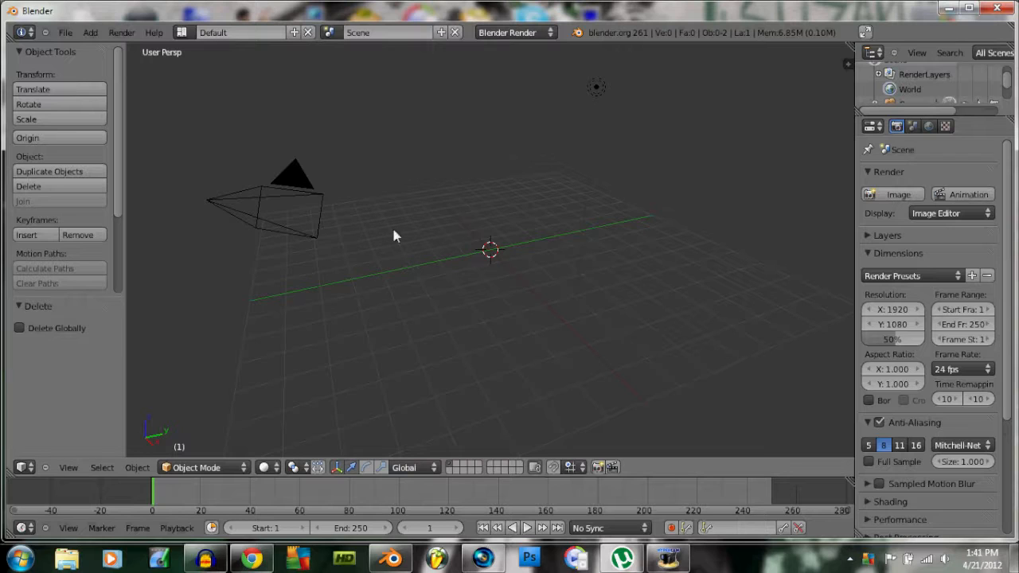
Select the camera, shift it in the negative X direction and lower it about 2.6 units along Z
middle_click_drag(456, 240, 461, 246)
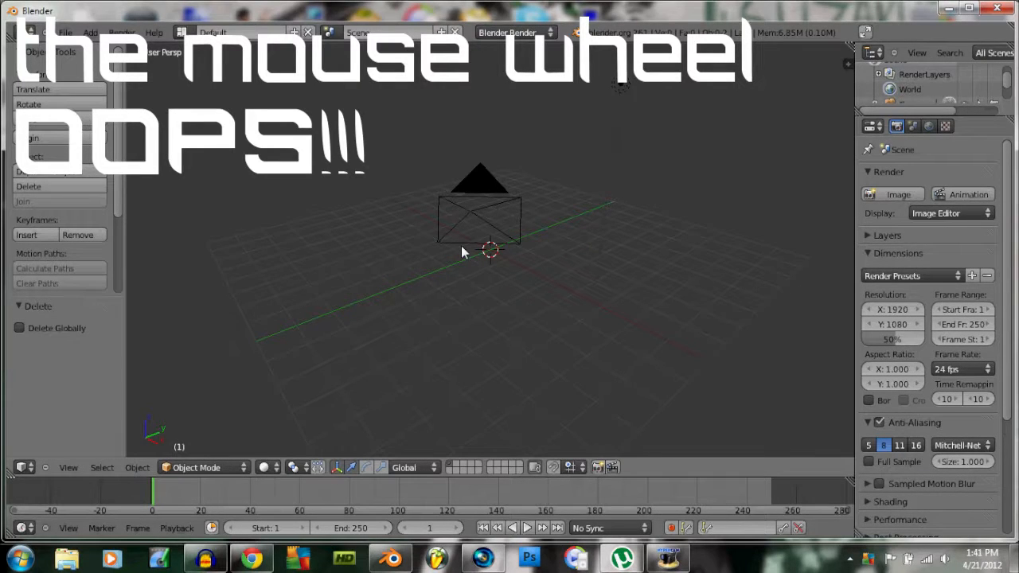
middle_click_drag(460, 245, 510, 256)
right_click(653, 200)
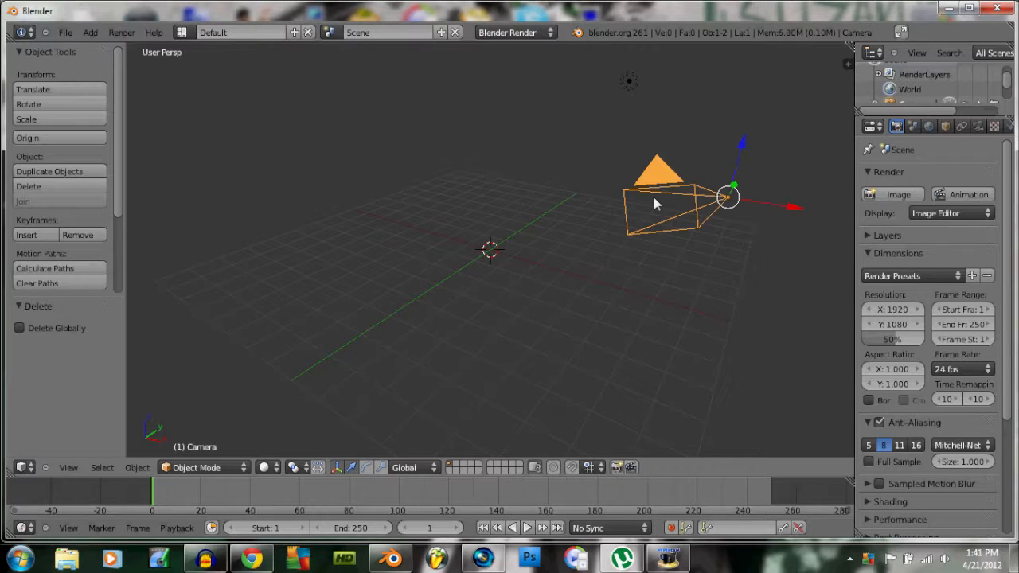
left_click_drag(792, 208, 548, 174)
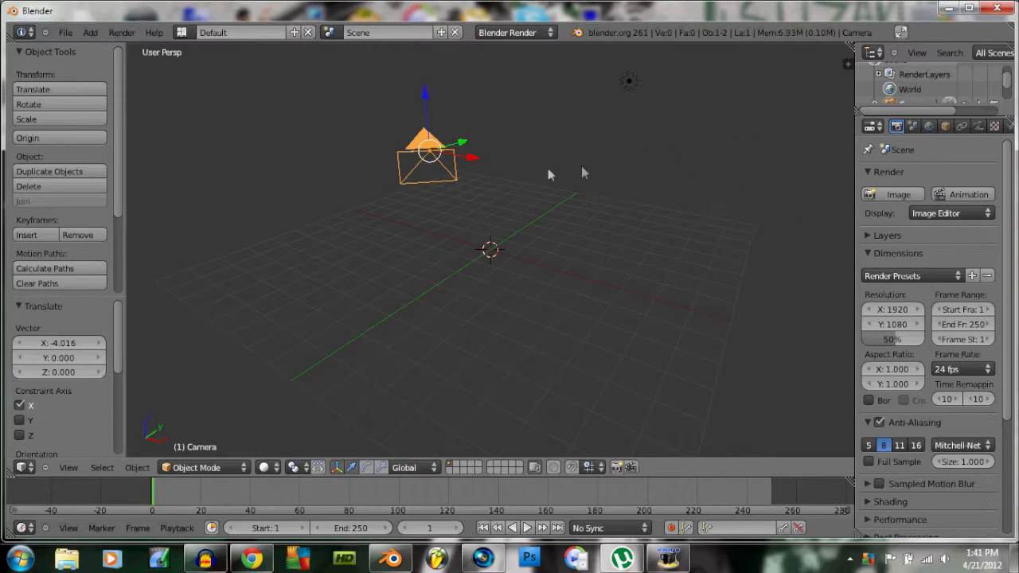
left_click_drag(470, 157, 423, 150)
left_click_drag(368, 100, 379, 238)
Move the camera about 2.5 units along Y and lower it about 0.6 units along Z
middle_click_drag(493, 259, 387, 217)
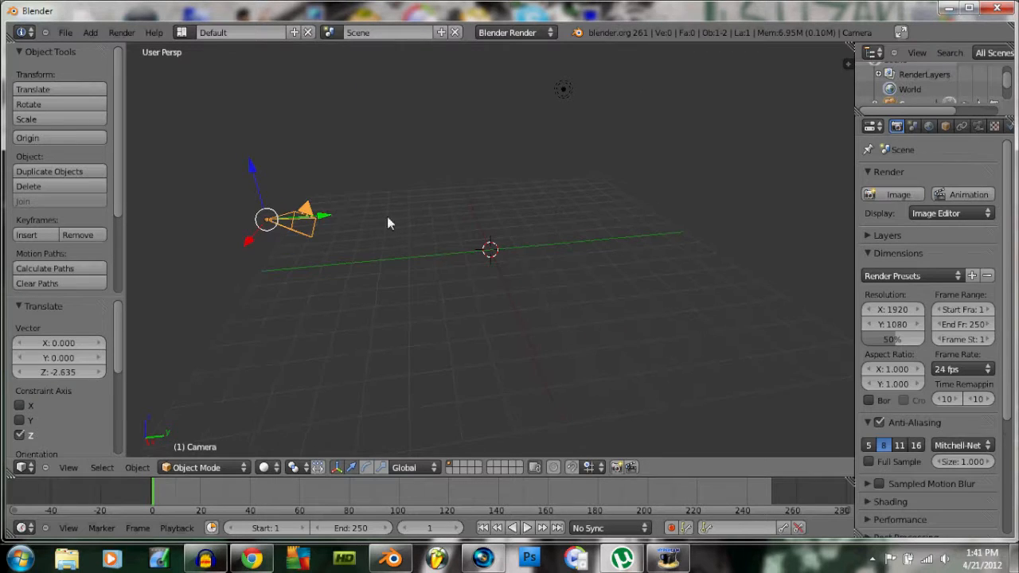
left_click_drag(325, 215, 417, 210)
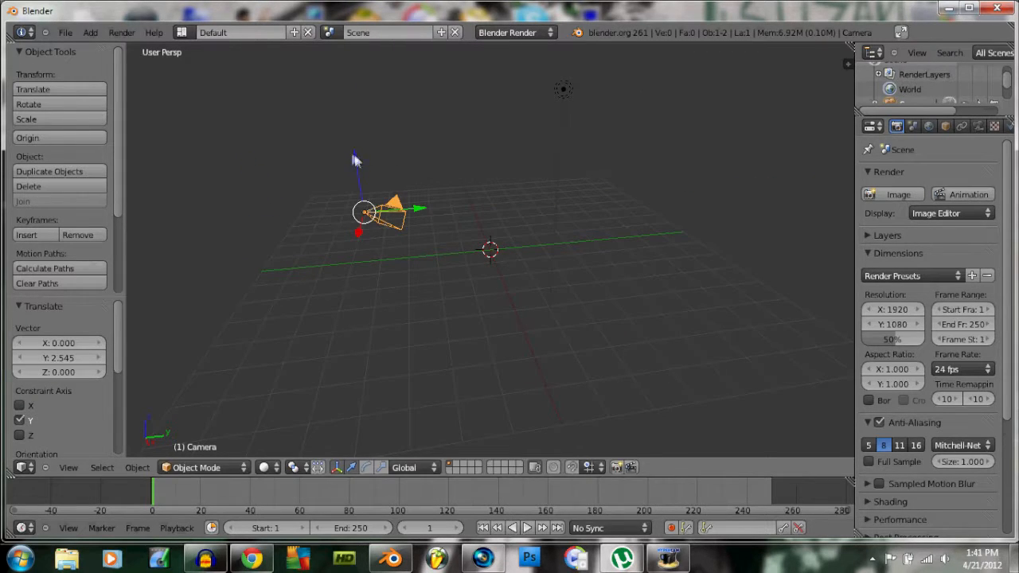
left_click_drag(355, 161, 368, 180)
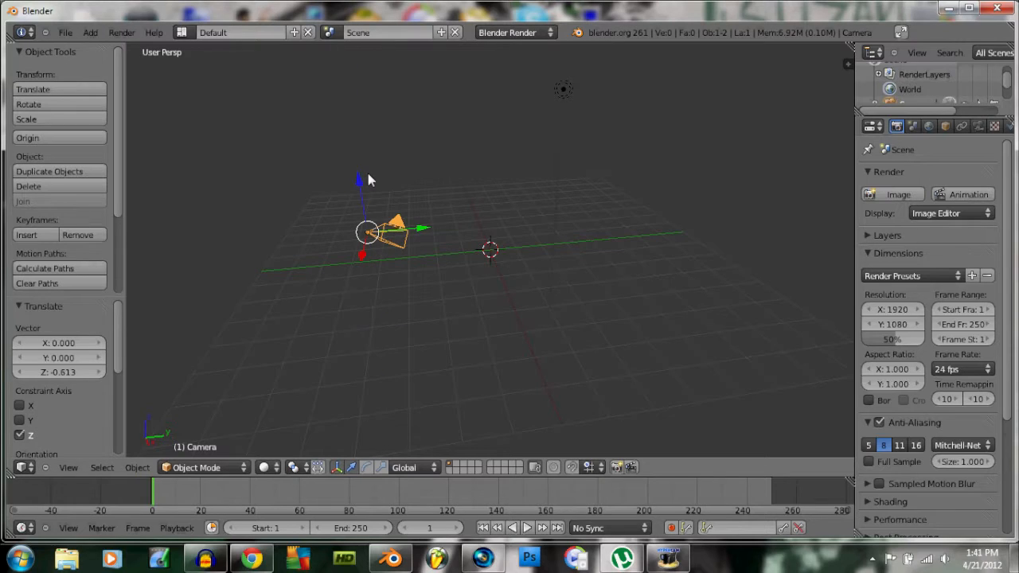
Rotate the camera about -54° around the global Z axis so it faces along the Y axis
key("r")
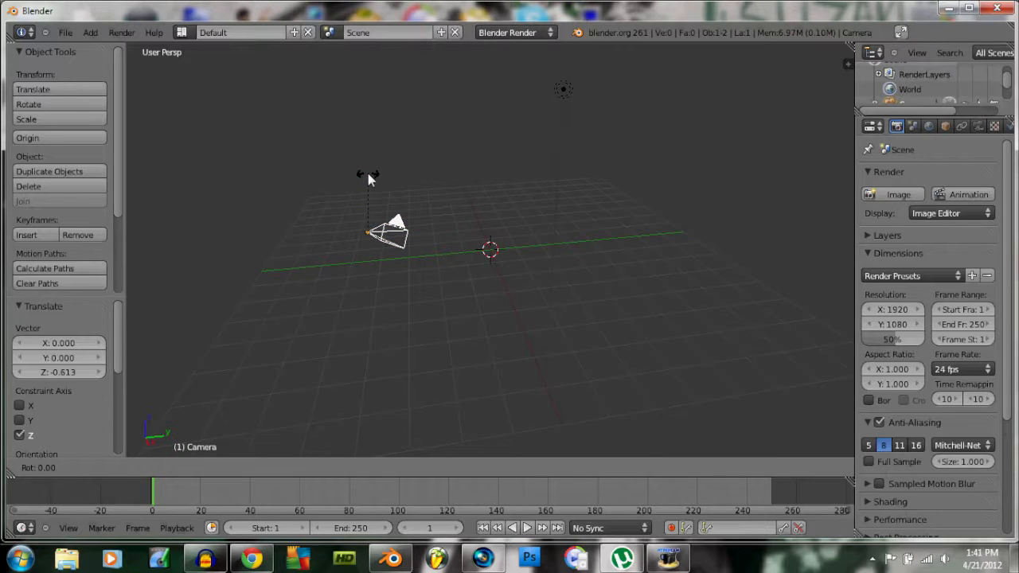
key("z")
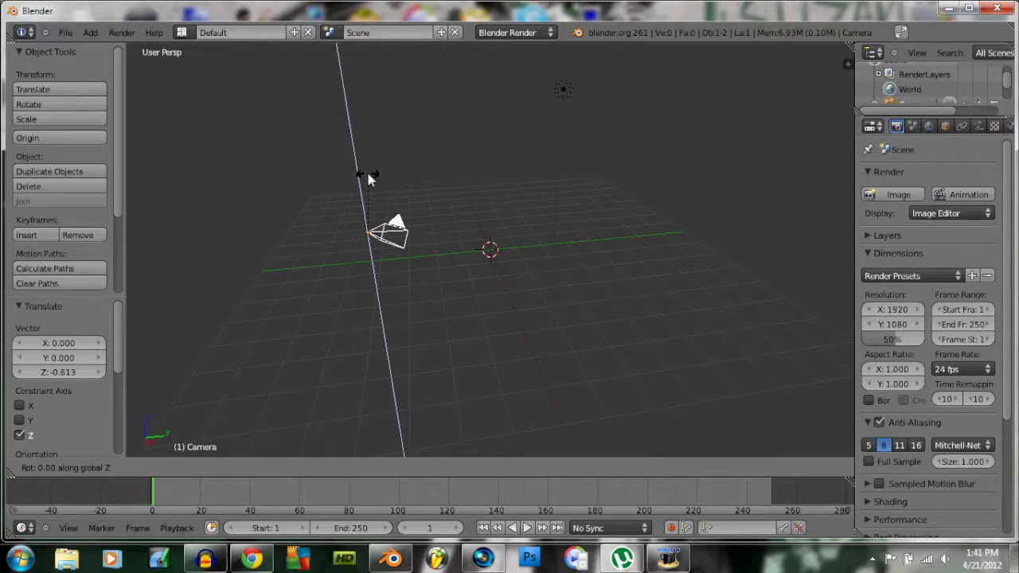
left_click(439, 188)
Move the camera about -2.3 units along the global X axis, close to the grid's centre line
middle_click_drag(440, 188, 579, 259)
key("g")
key("x")
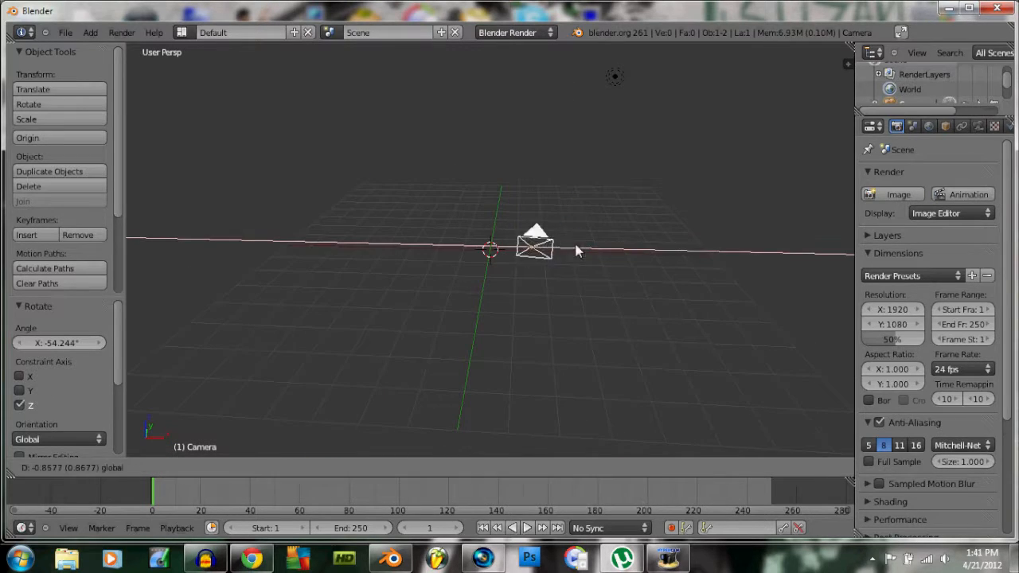
left_click(529, 245)
Tilt the camera about 24.6° around the global X axis
key("KP_6")
key("KP_4")
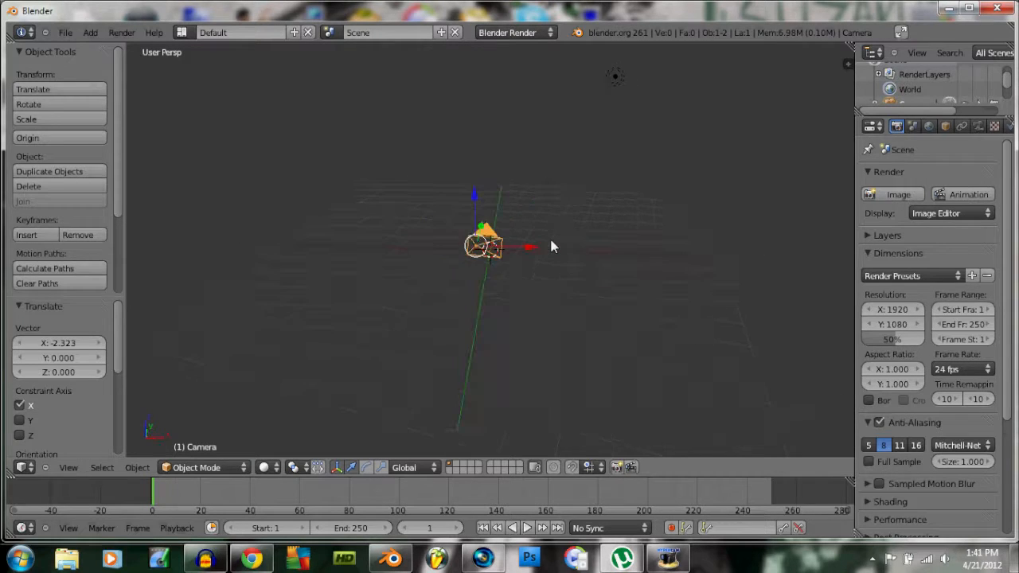
key("KP_4")
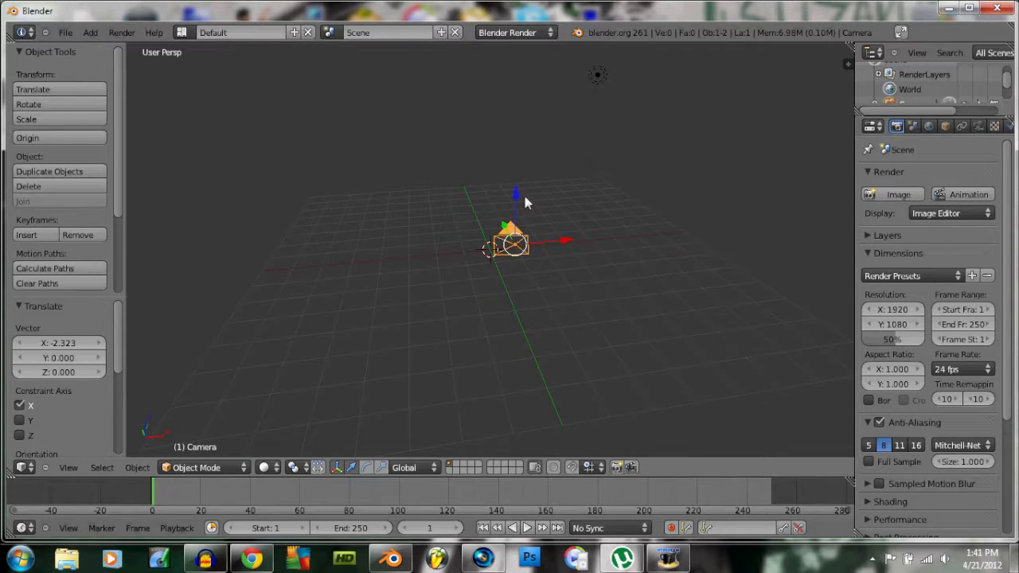
key("r")
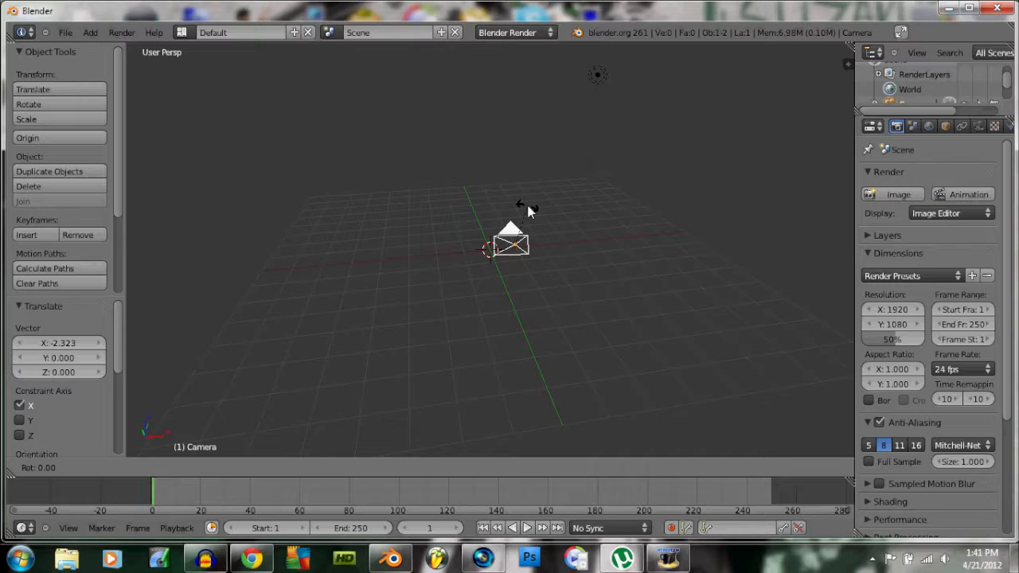
key("x")
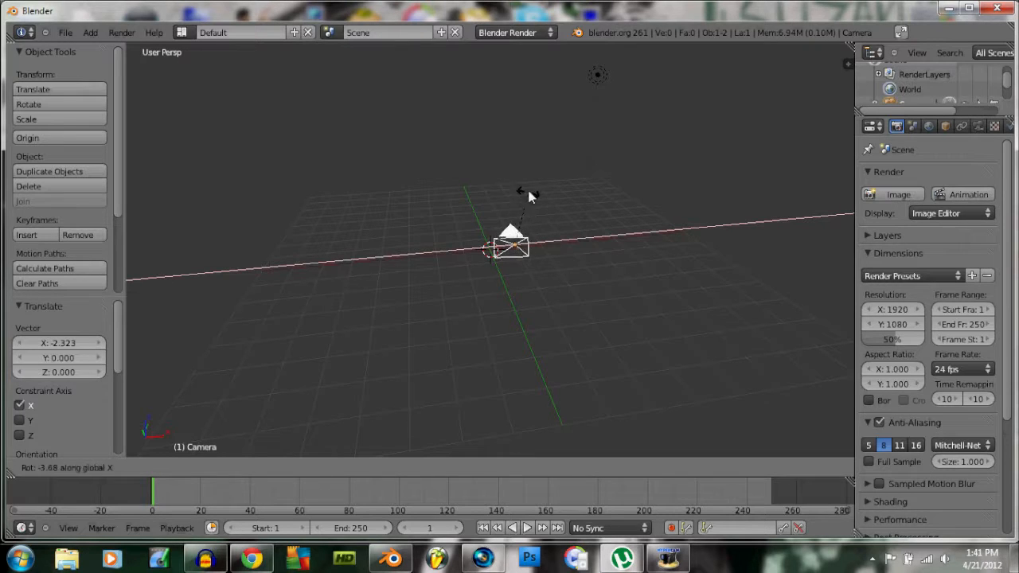
left_click(525, 241)
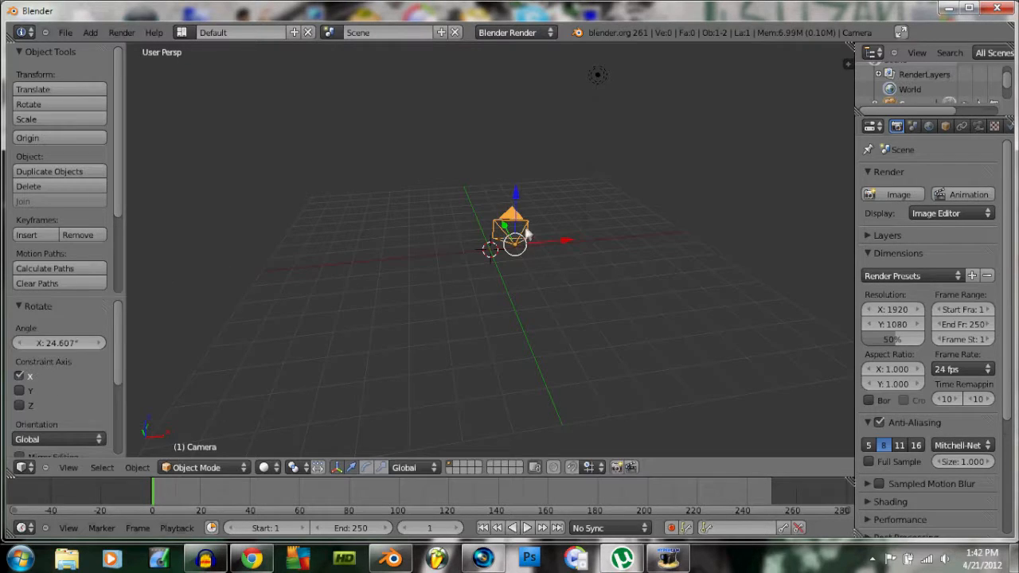
Lower the camera about 1.8 units along the Z axis
middle_click_drag(514, 234, 526, 211)
left_click_drag(474, 199, 484, 255)
middle_click_drag(484, 255, 521, 250)
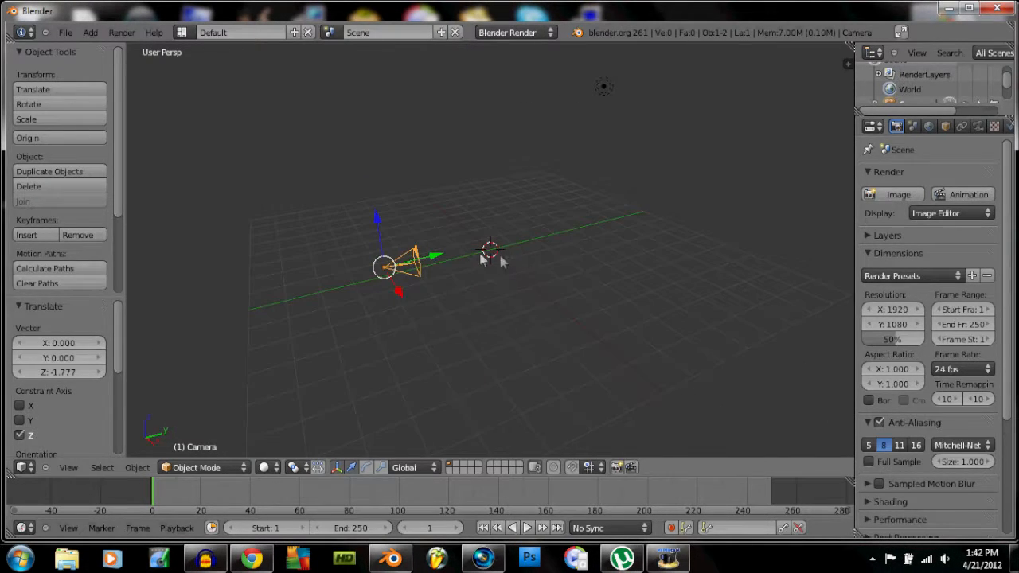
Place the 3D cursor near the world origin and add a text object there with the camera deselected
left_click(486, 247)
key("ctrl+a")
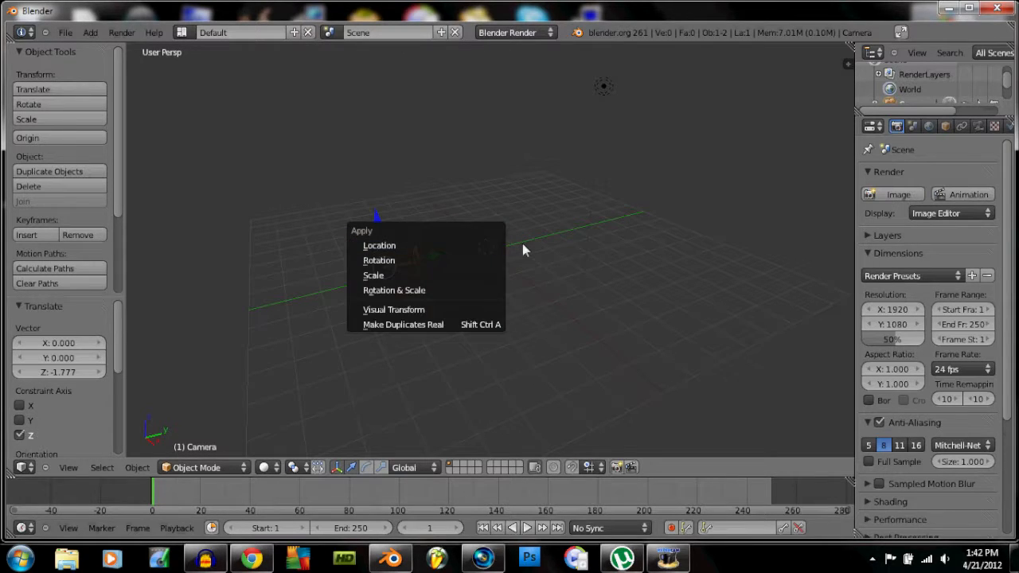
key("a")
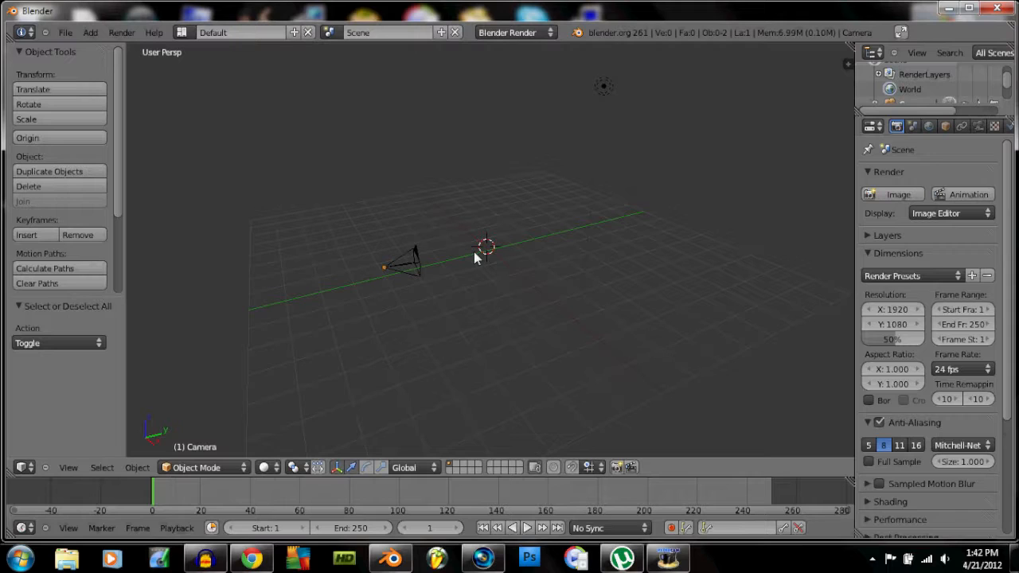
left_click(91, 35)
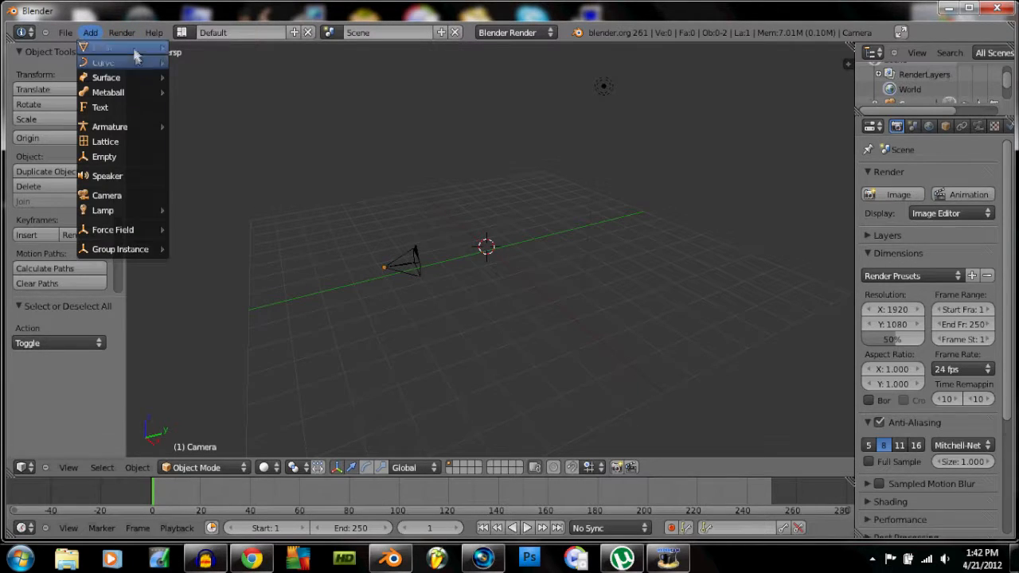
mouse_move(135, 49)
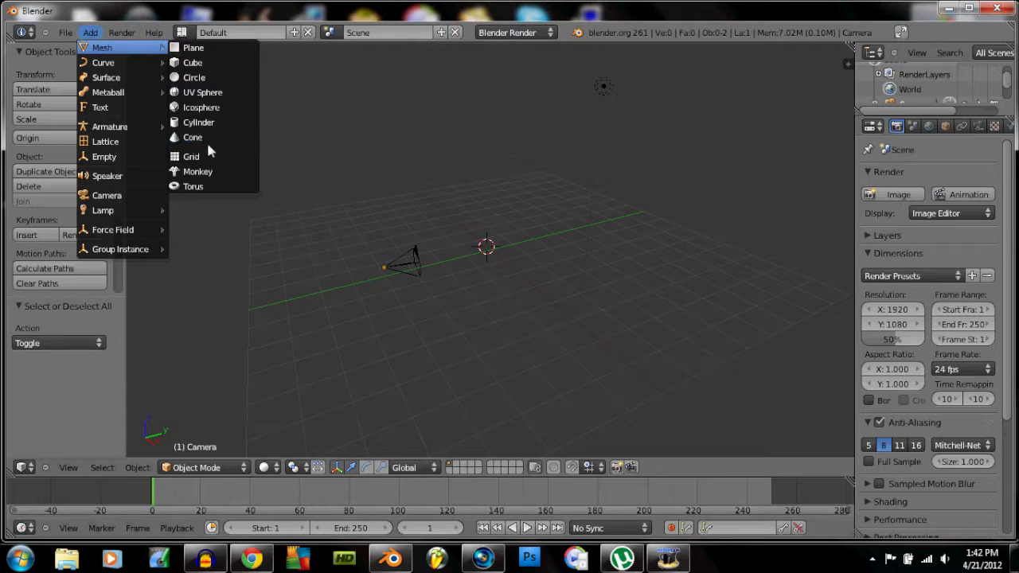
left_click(129, 108)
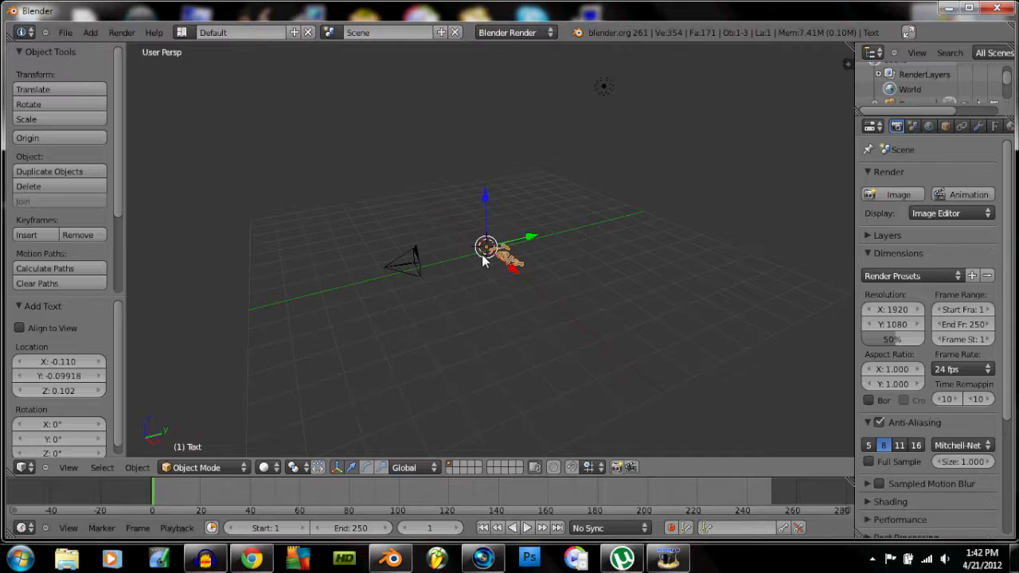
Rotate the text object 90° around the global X axis so it stands upright
key("r")
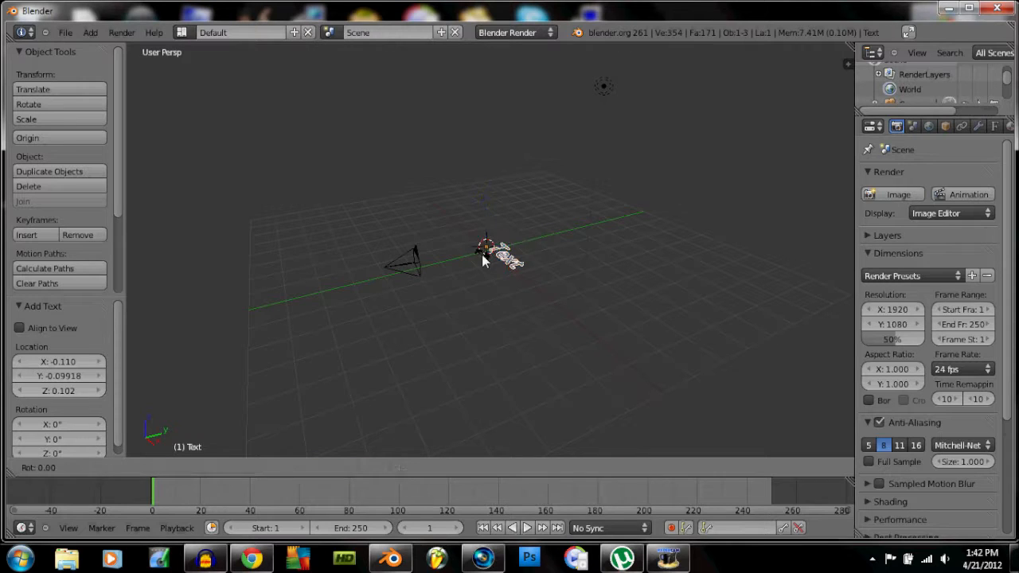
key("z")
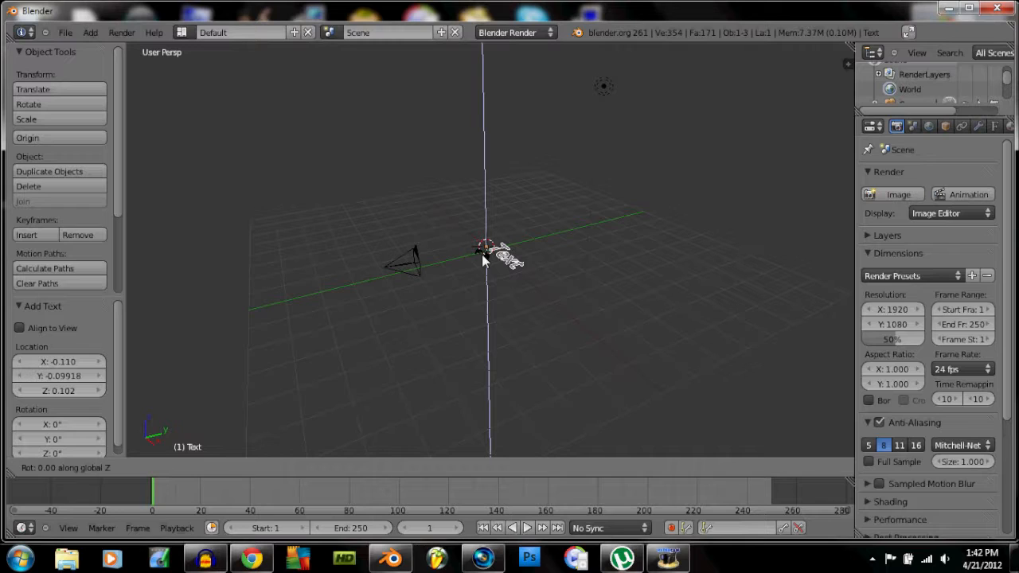
key("x")
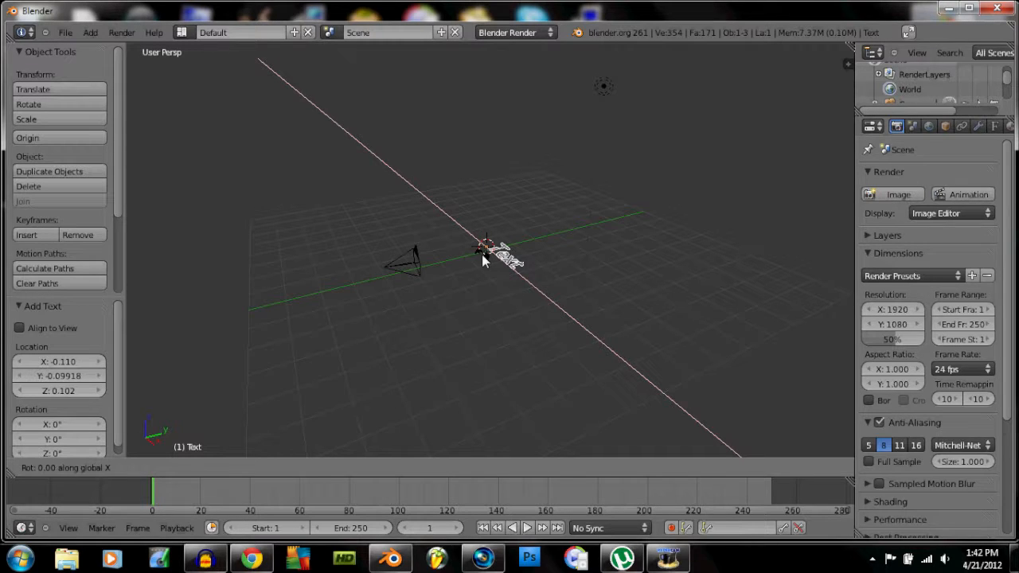
type("90")
key("Return")
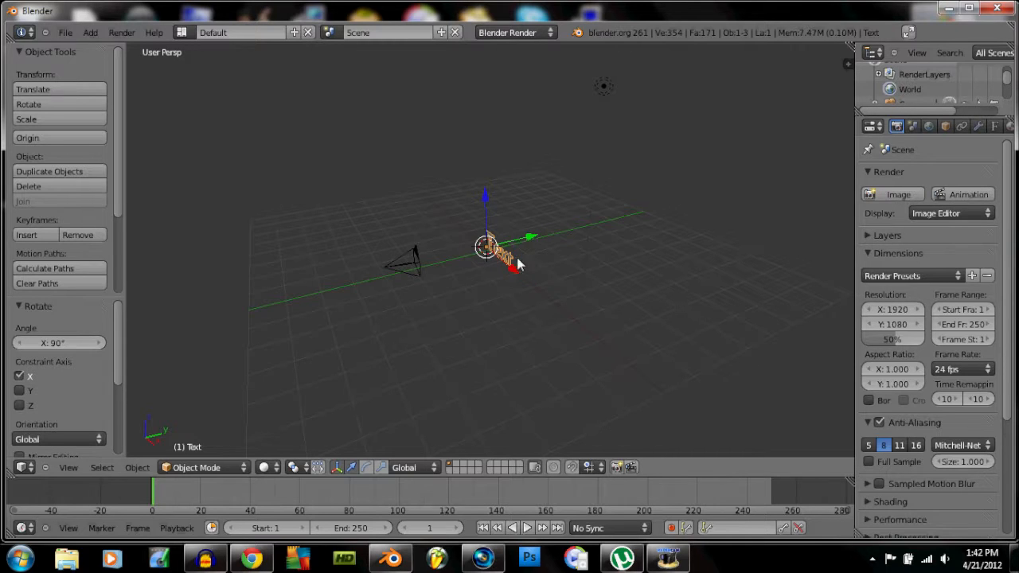
Switch the text object to Edit Mode and replace its default wording with "COW"
scroll(516, 265, "up", 5)
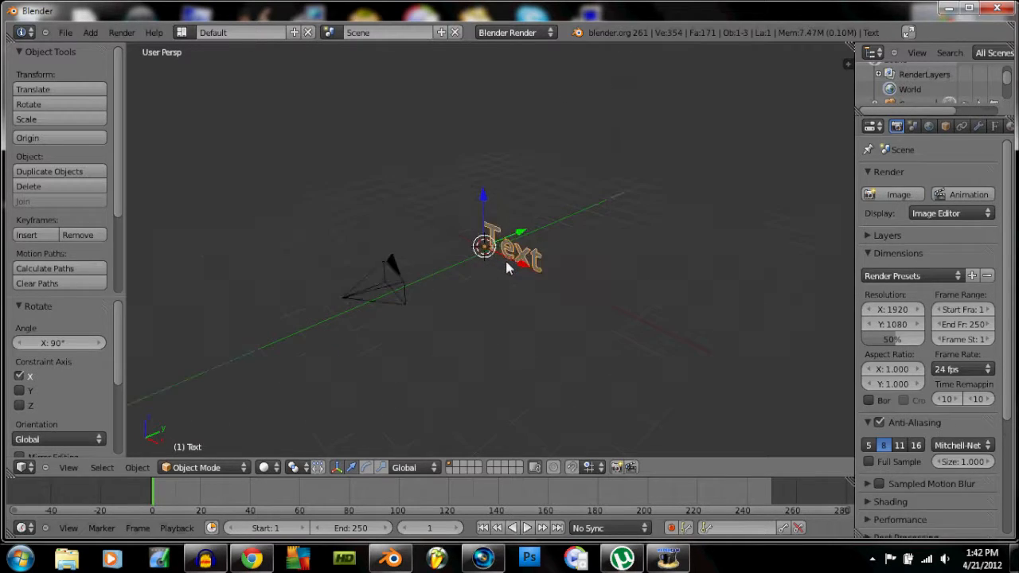
middle_click_drag(573, 255, 570, 247)
scroll(571, 245, "down", 1)
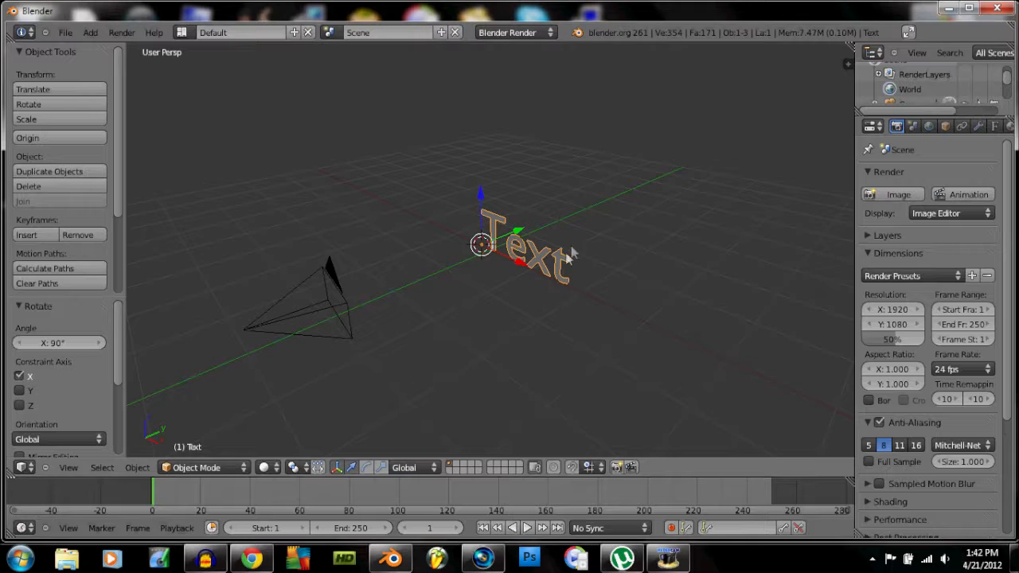
left_click(238, 467)
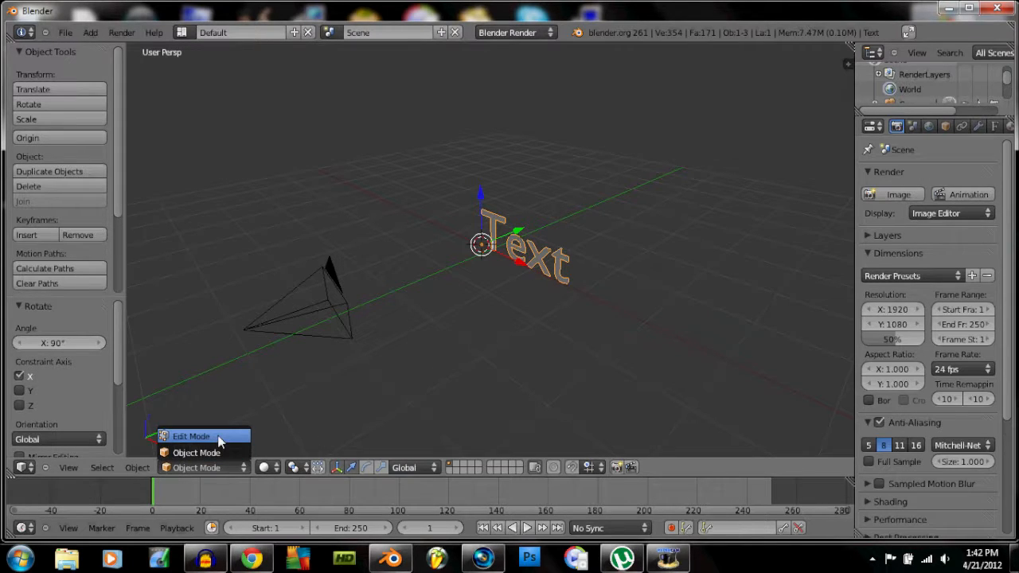
left_click(220, 439)
key("BackSpace")
key("BackSpace")
key("BackSpace")
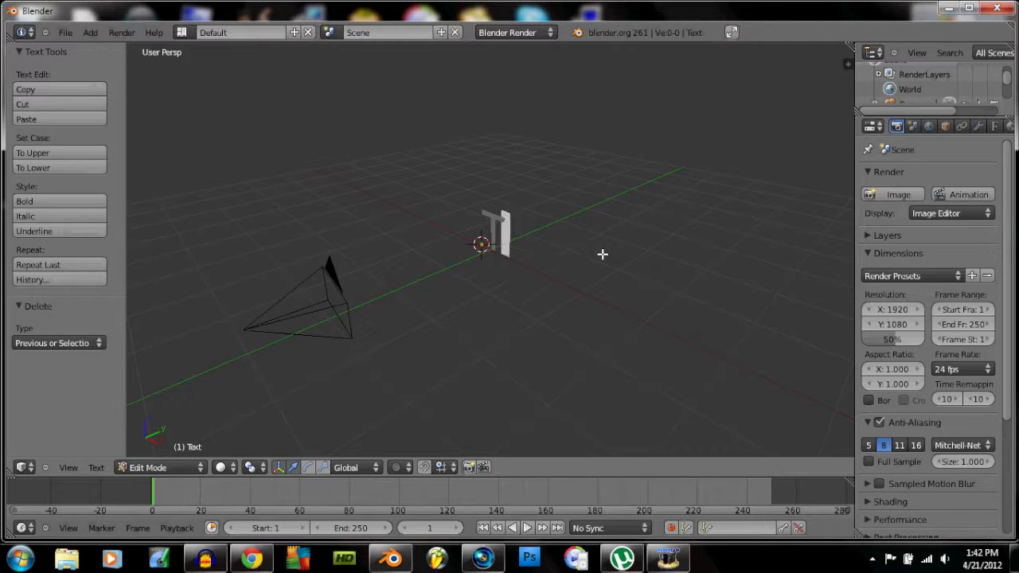
key("BackSpace")
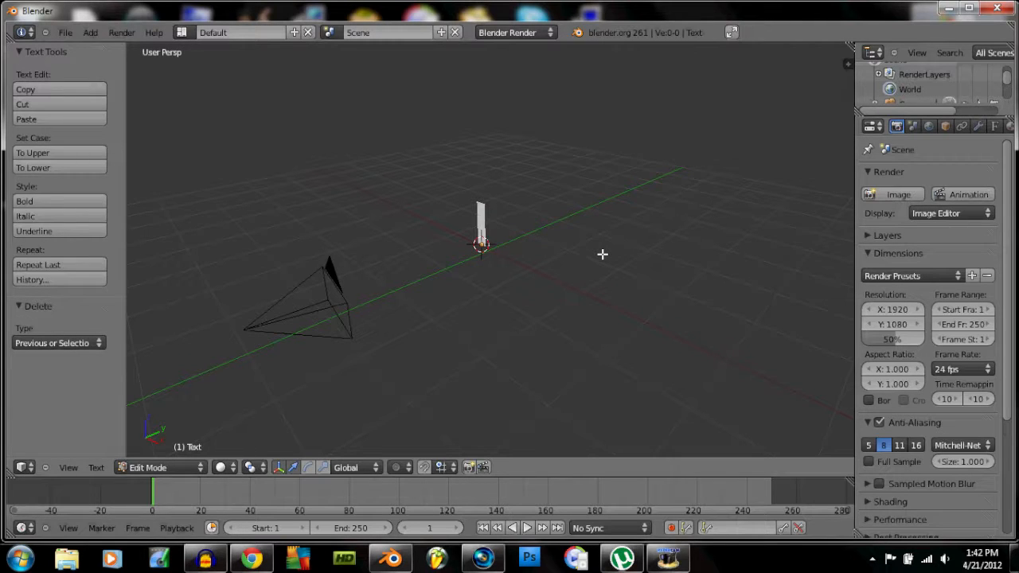
type("Co")
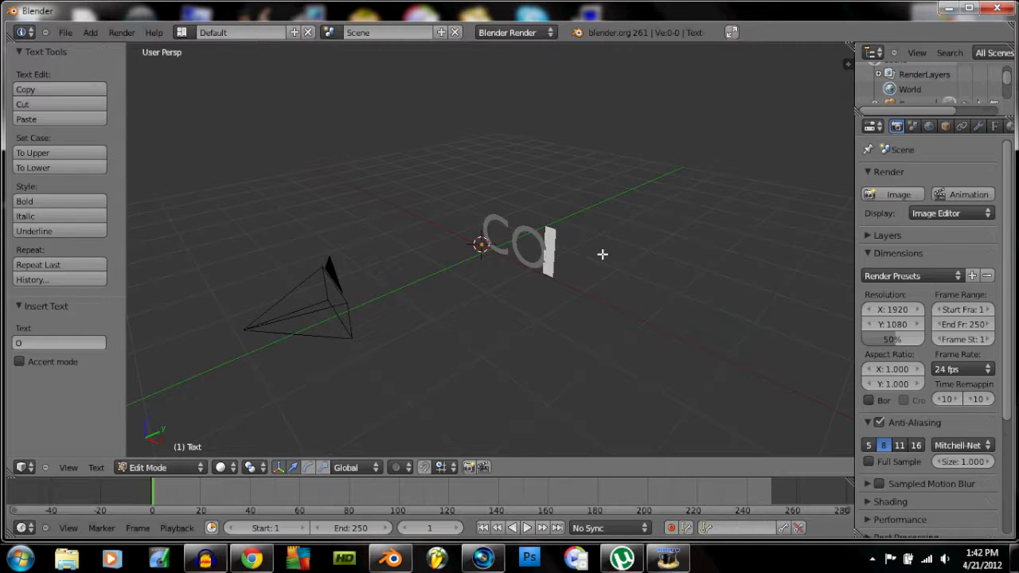
type("W")
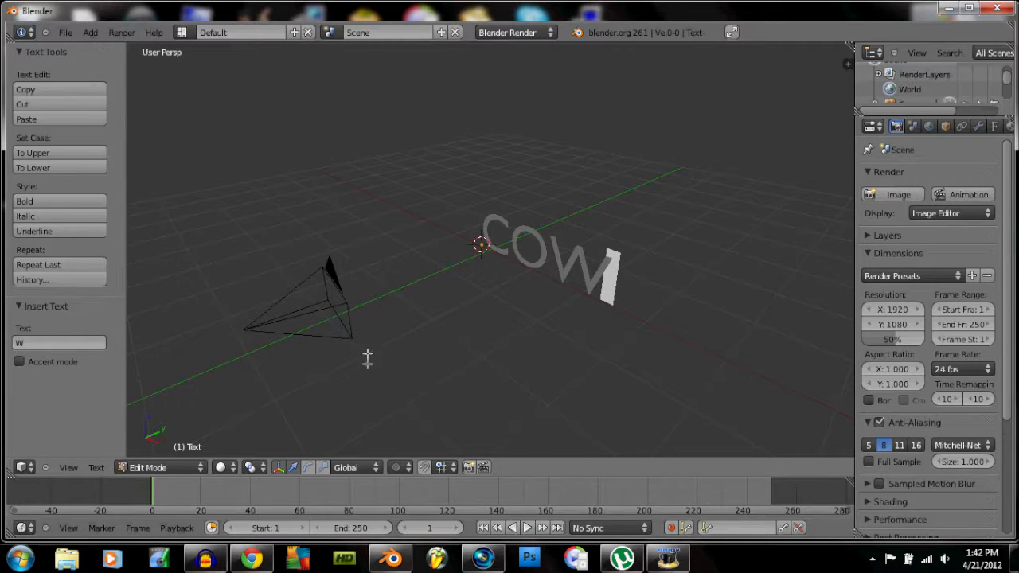
Place the 3D cursor in front of the text and return the text object to Object Mode
left_click(560, 310)
key("Tab")
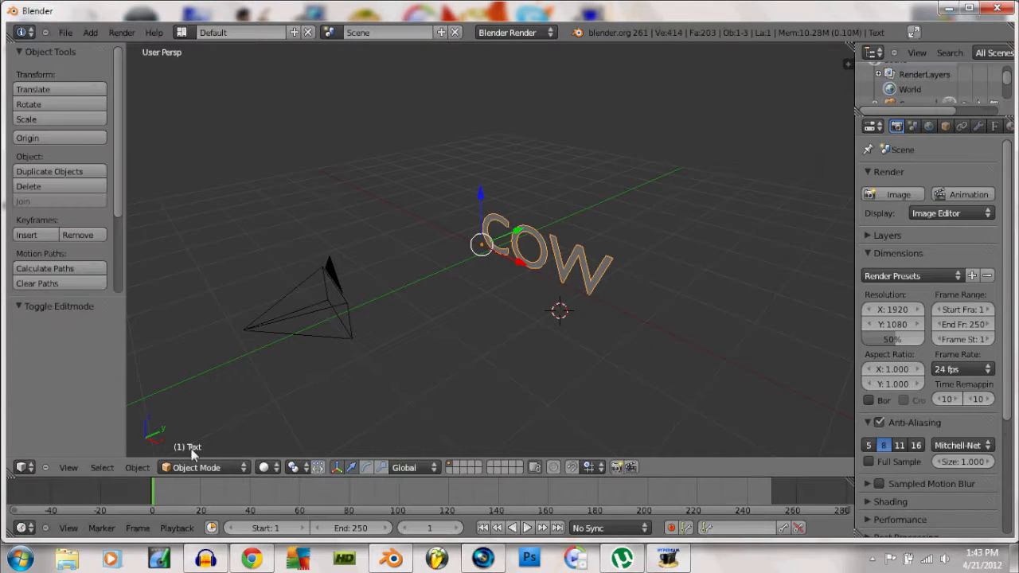
left_click(204, 468)
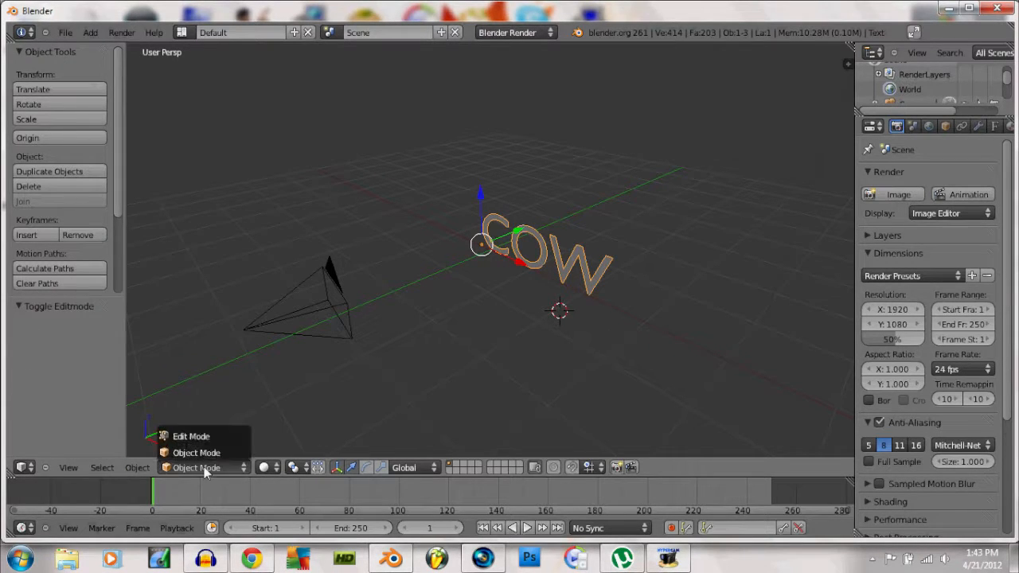
left_click(204, 452)
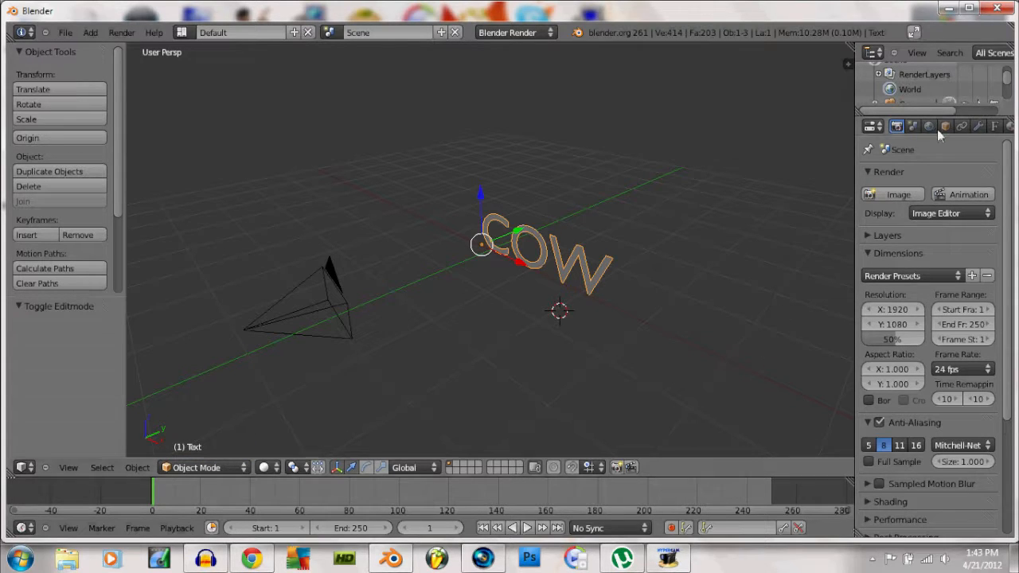
Extrude the text by 0.200 and move it about -0.78 units along the X axis
left_click(994, 127)
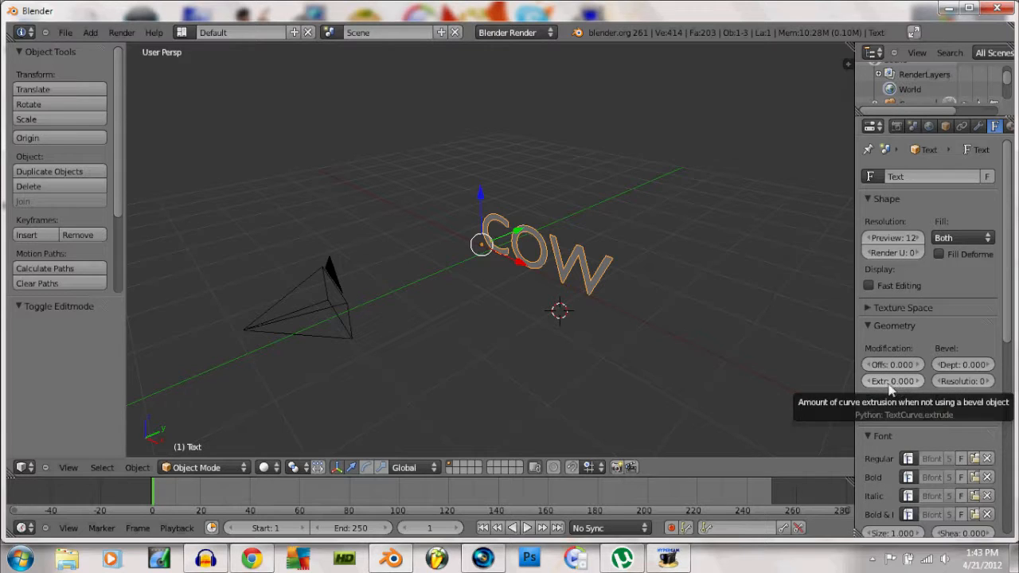
left_click_drag(891, 381, 888, 383)
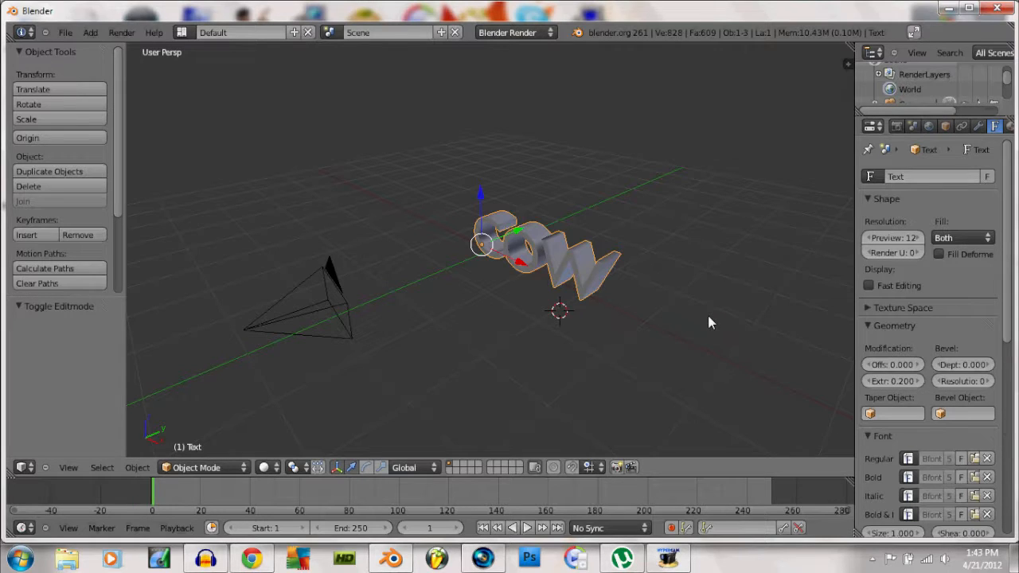
middle_click_drag(619, 301, 579, 265)
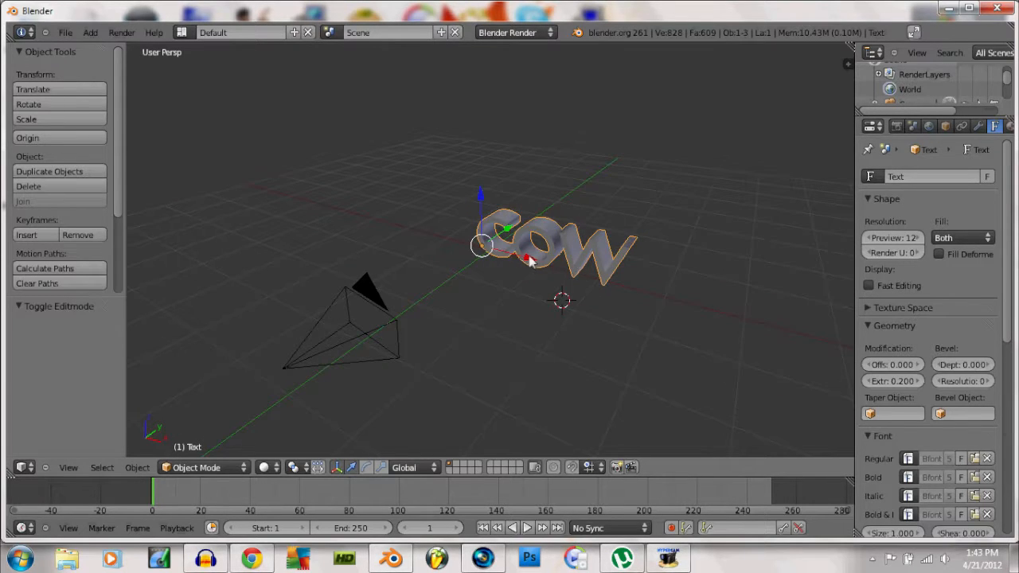
left_click_drag(528, 257, 489, 251)
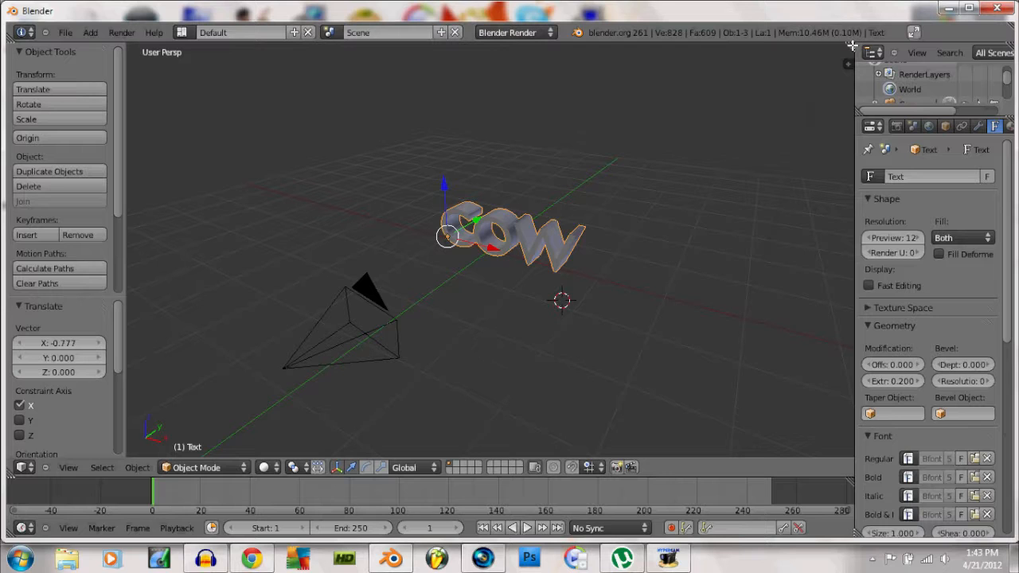
Split the 3D viewport into two side-by-side views and switch the new one to the camera view
left_click_drag(851, 46, 491, 205)
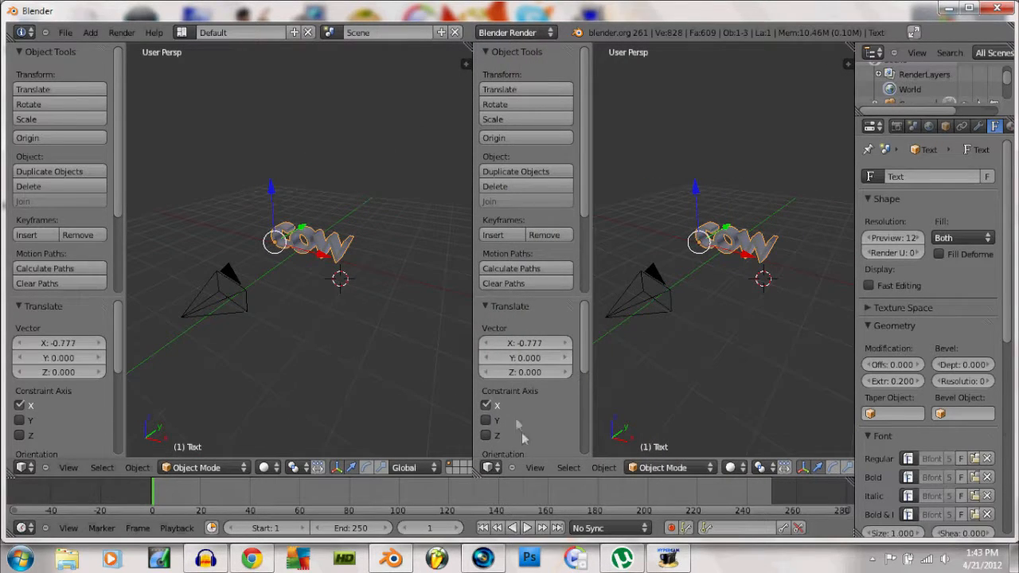
left_click(535, 467)
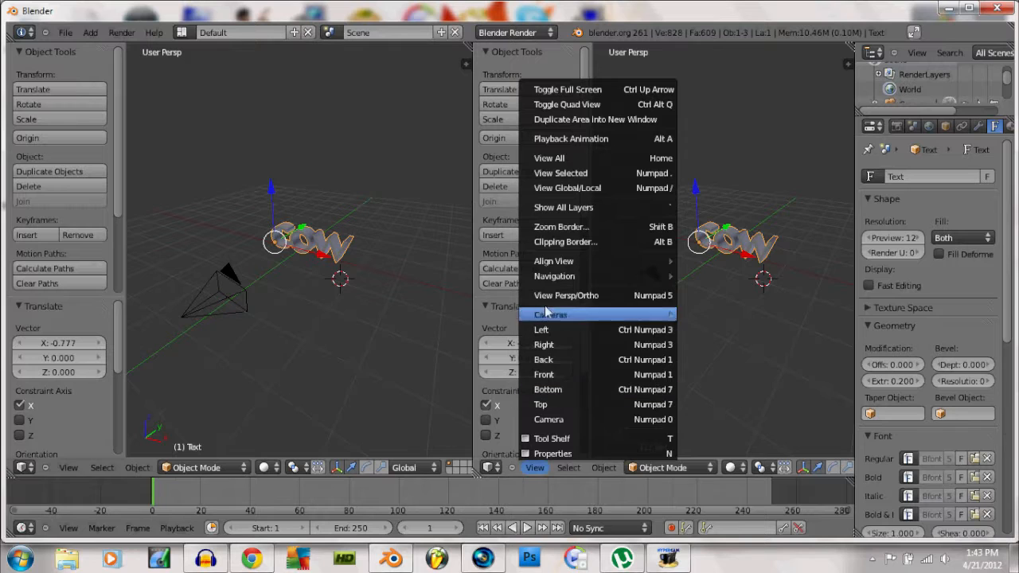
left_click(571, 420)
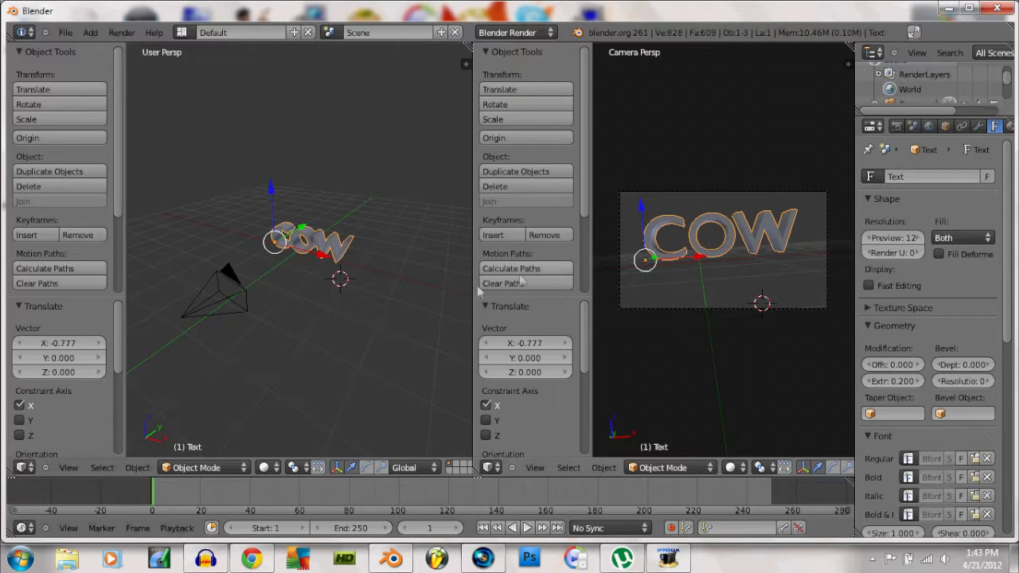
Select the camera and rotate it about -4.8° around the global Y axis
key("KP_6")
key("KP_4")
key("KP_4")
key("KP_4")
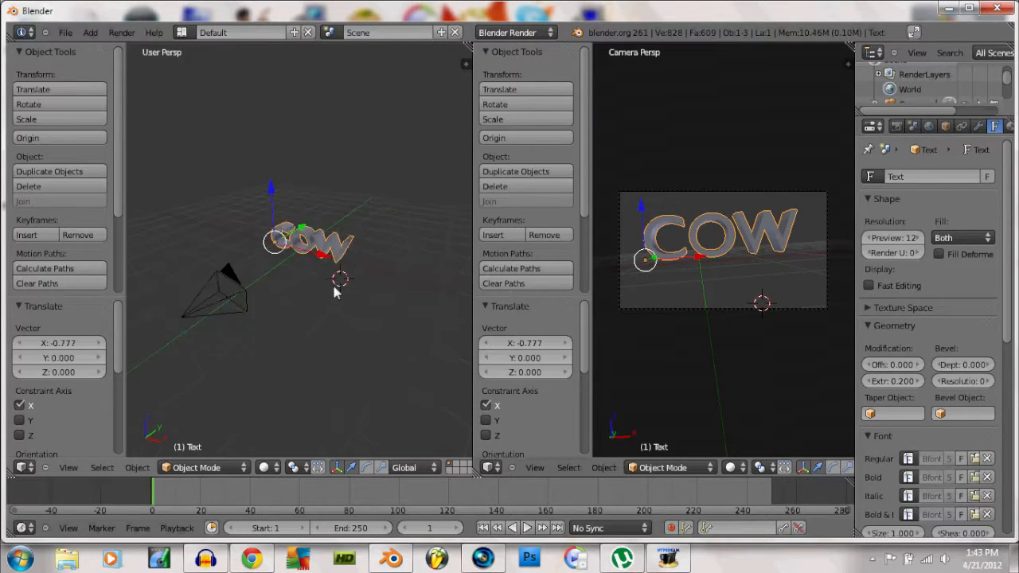
right_click(295, 293)
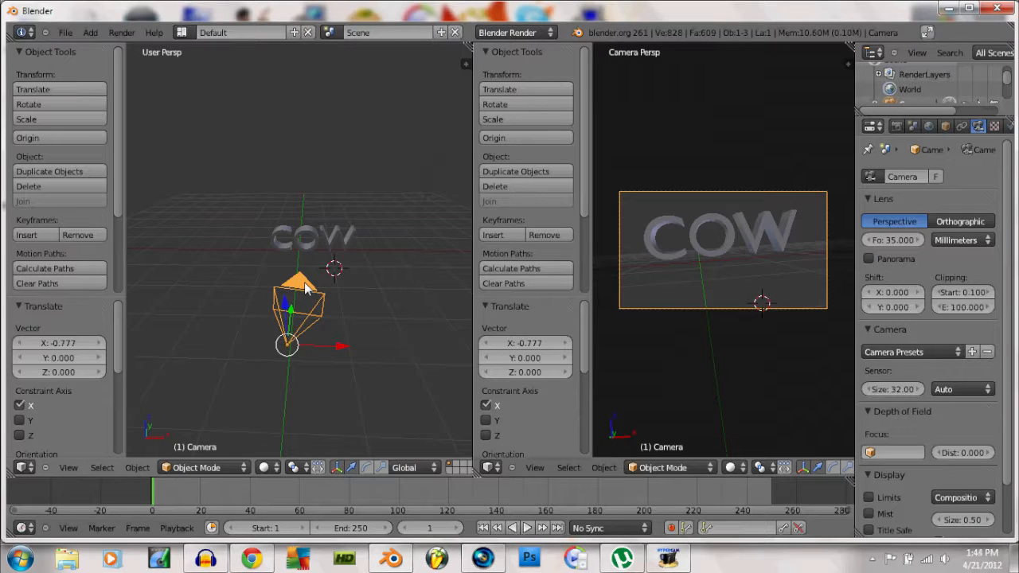
key("r")
key("y")
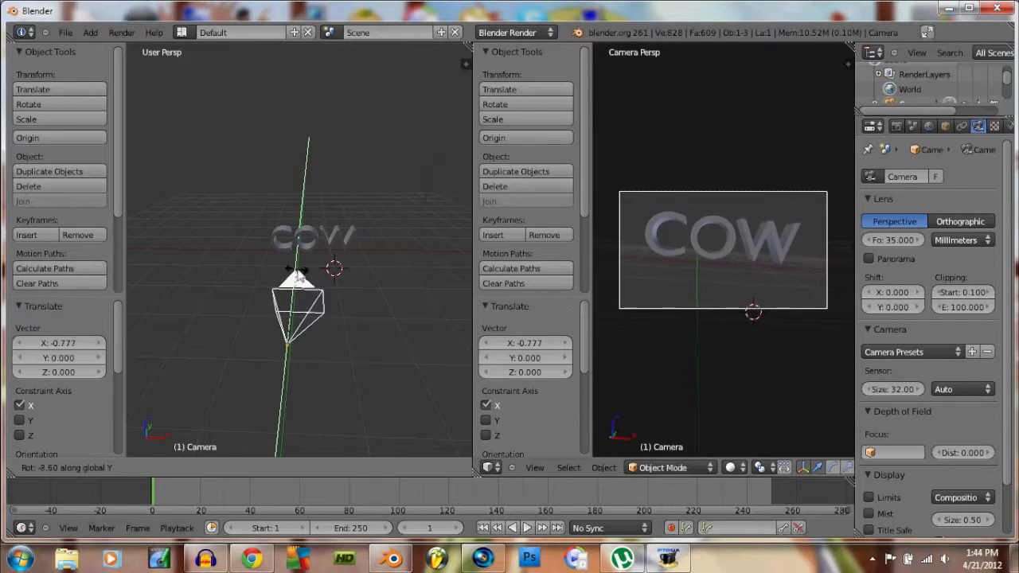
left_click(301, 270)
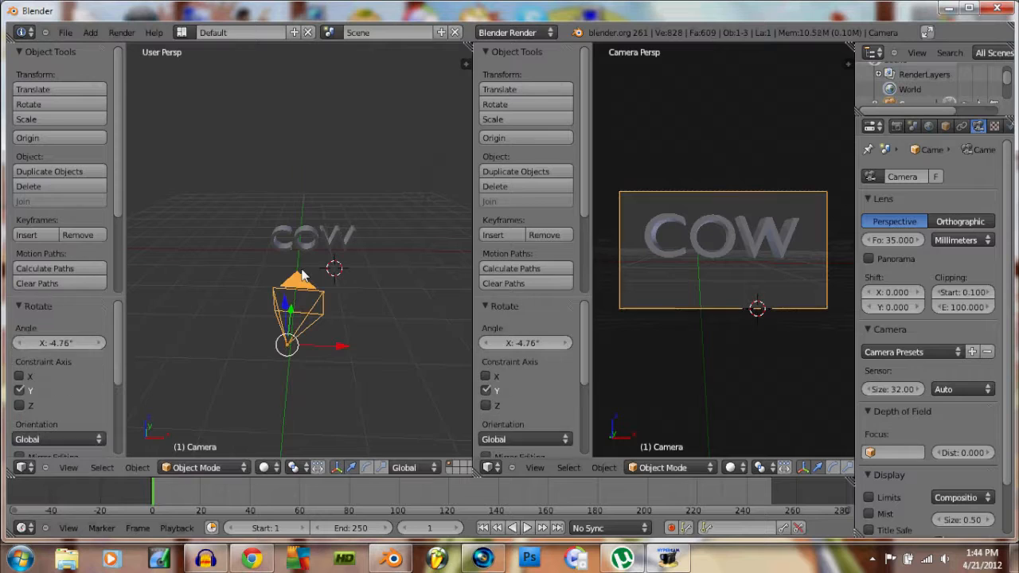
Rotate the camera about 6.4° around the global Z axis
key("r")
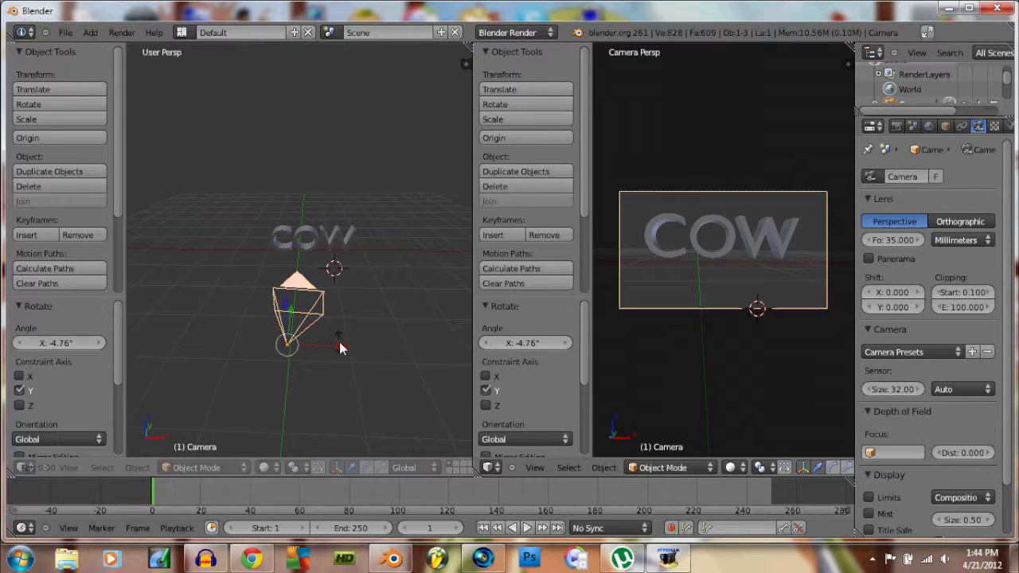
key("z")
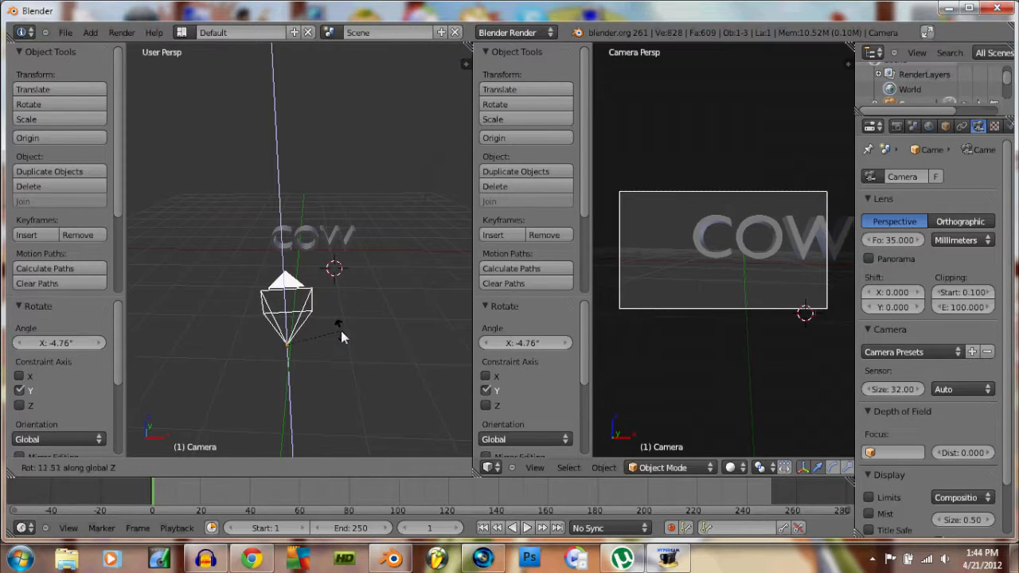
left_click(352, 333)
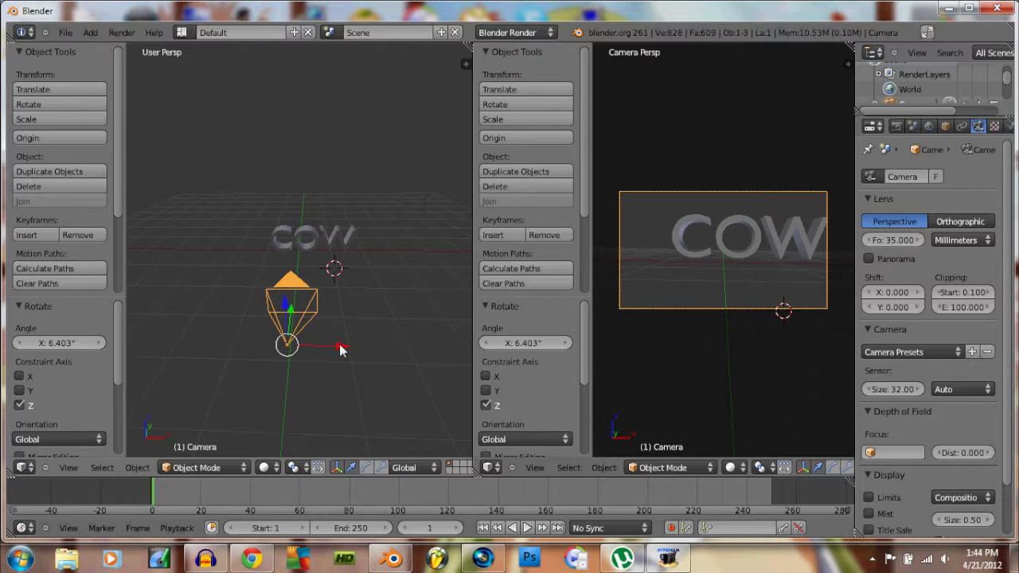
Shift the camera about 0.55 units along X, raise it slightly, and fine-tune it about -0.16 units along X to frame the text
left_click_drag(342, 345, 378, 344)
middle_click_drag(333, 309, 374, 297)
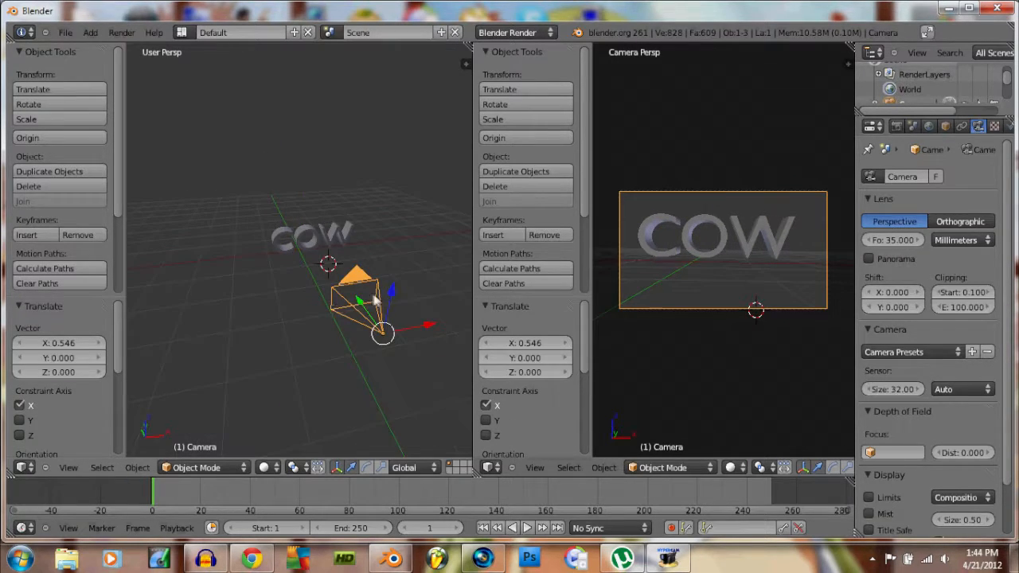
left_click_drag(393, 296, 429, 316)
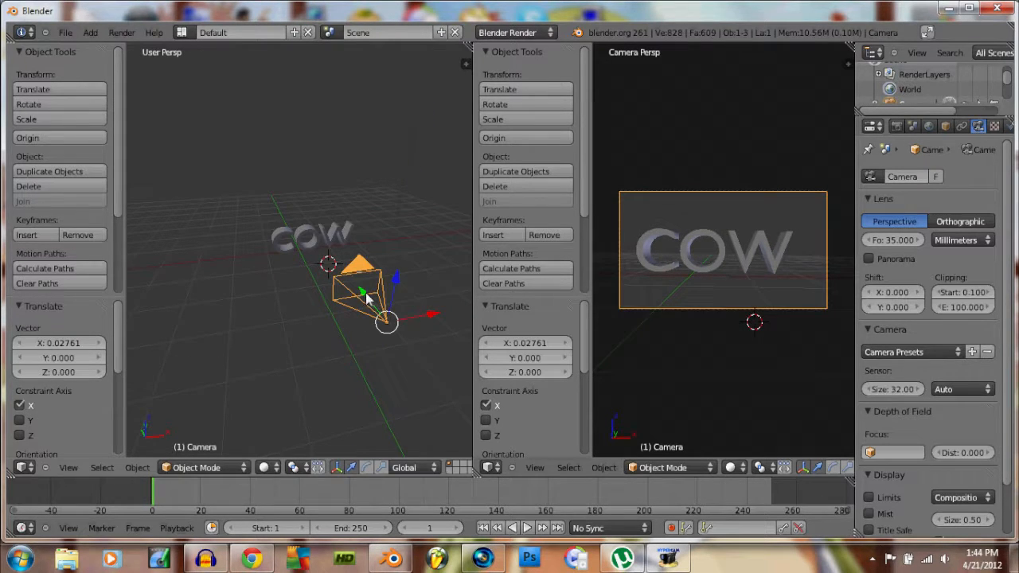
left_click_drag(366, 296, 370, 295)
left_click_drag(427, 315, 421, 319)
Add a plane mesh at the 3D cursor
key("KP_6")
key("KP_6")
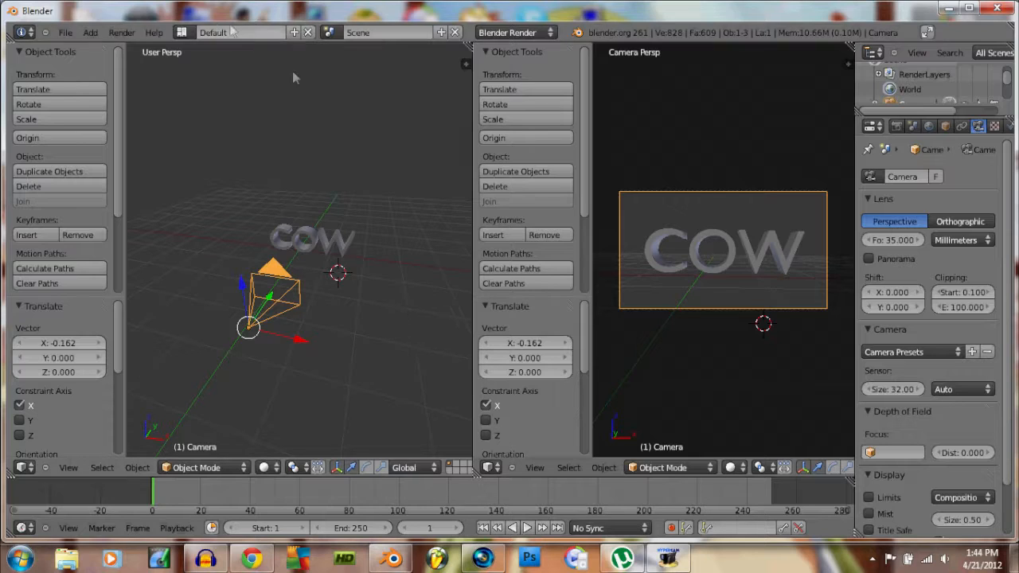
left_click(90, 33)
mouse_move(125, 47)
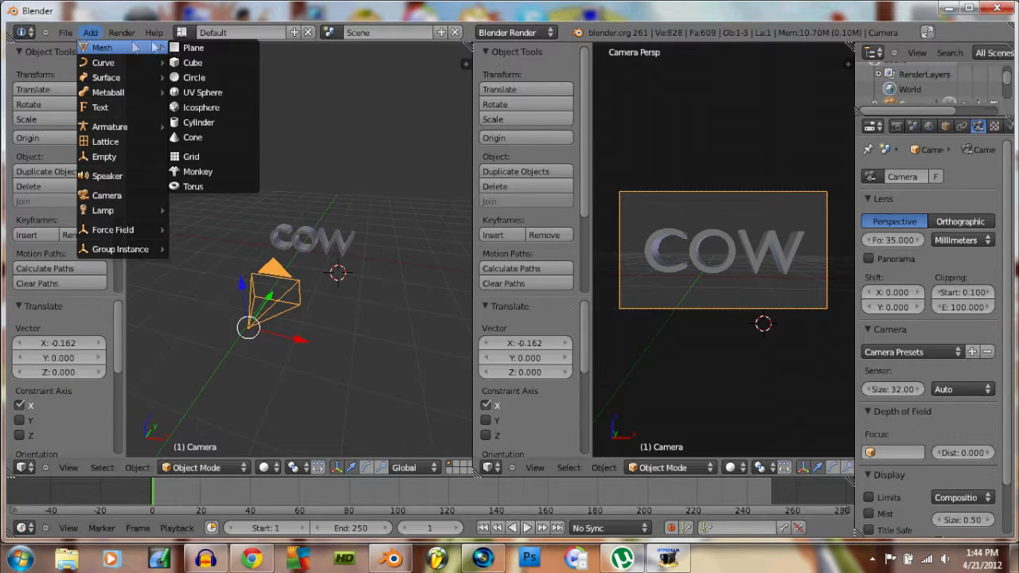
left_click(195, 48)
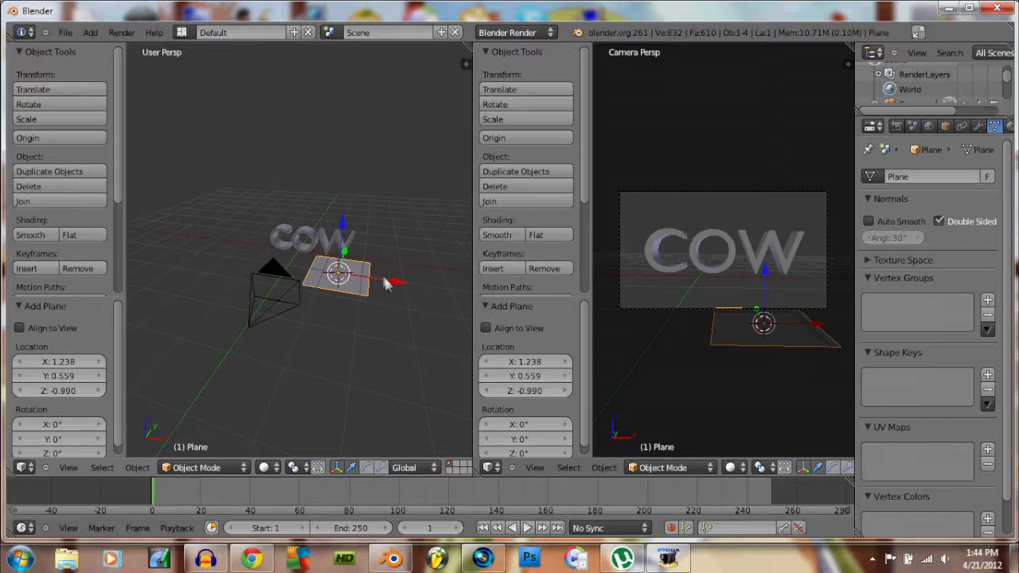
Raise the plane about 0.88 units along the Z axis to the base of the text
middle_click_drag(386, 277, 388, 280)
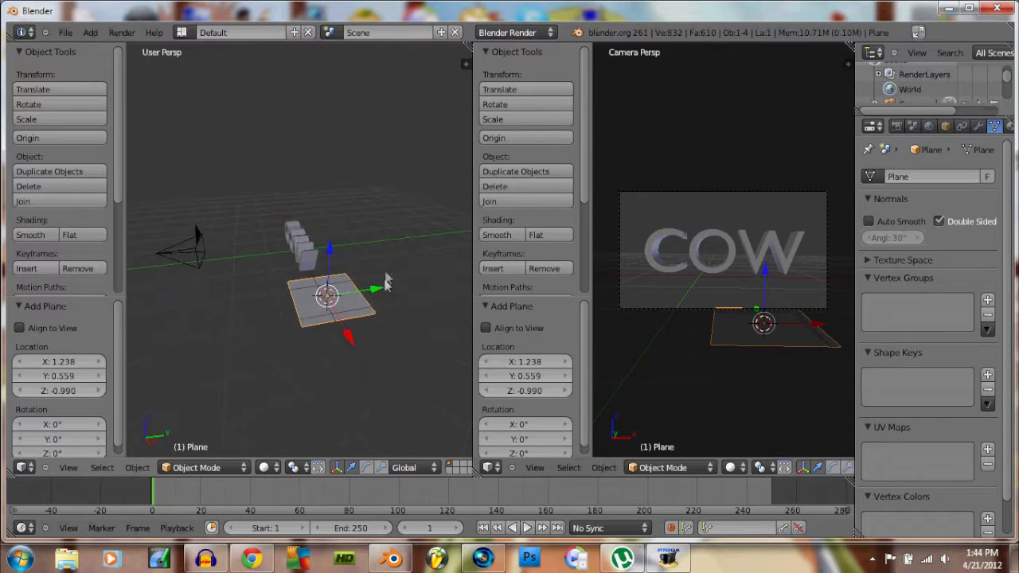
key("g")
key("z")
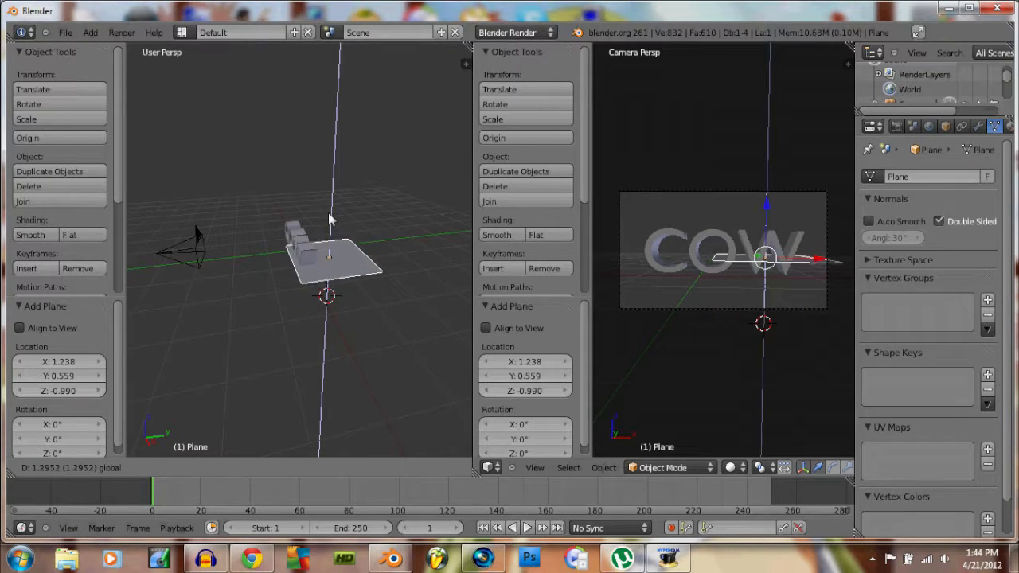
left_click(332, 232)
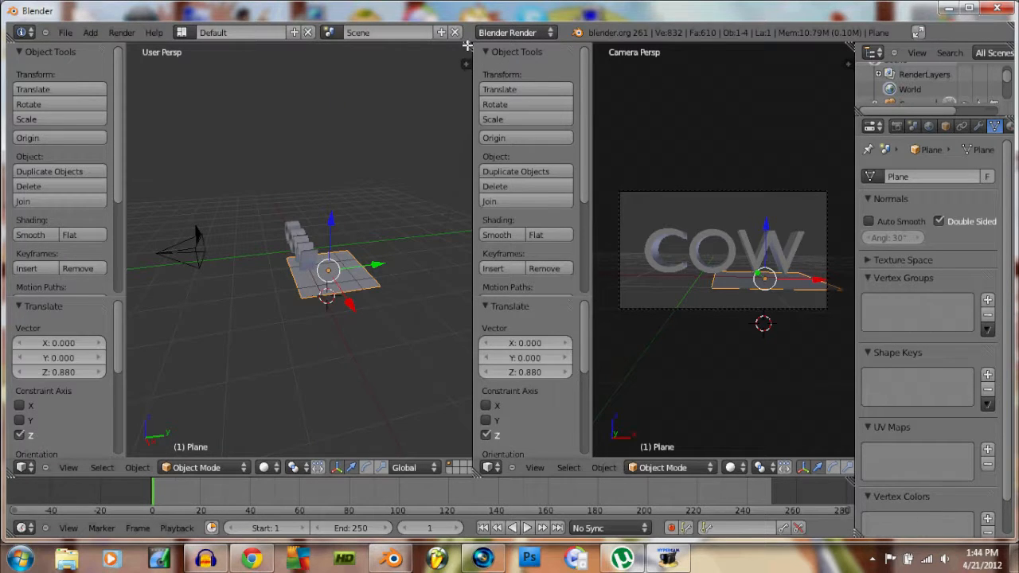
Merge the two 3D viewports back into one and scale the plane up about 10.8 times
left_click_drag(467, 46, 738, 180)
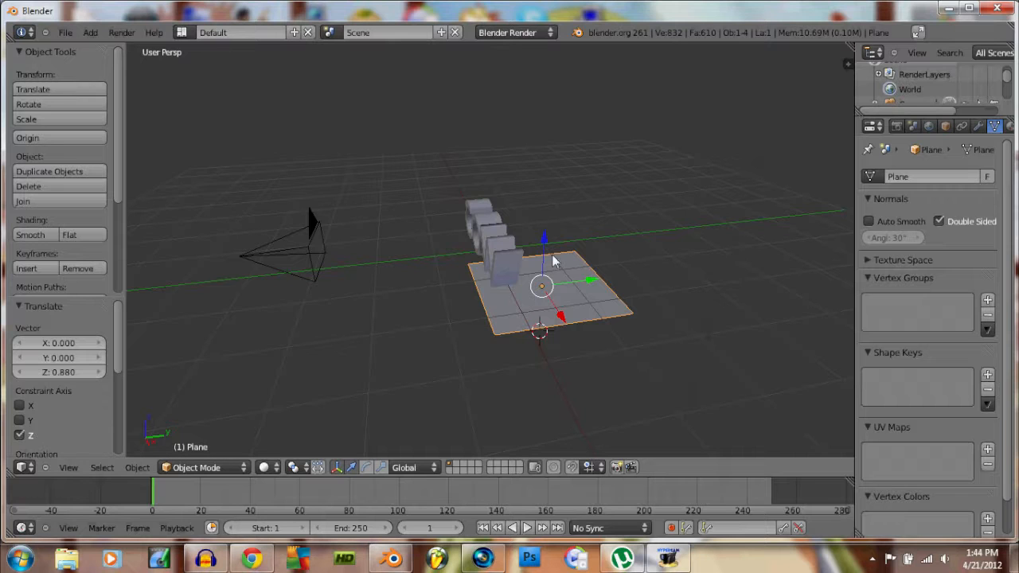
key("s")
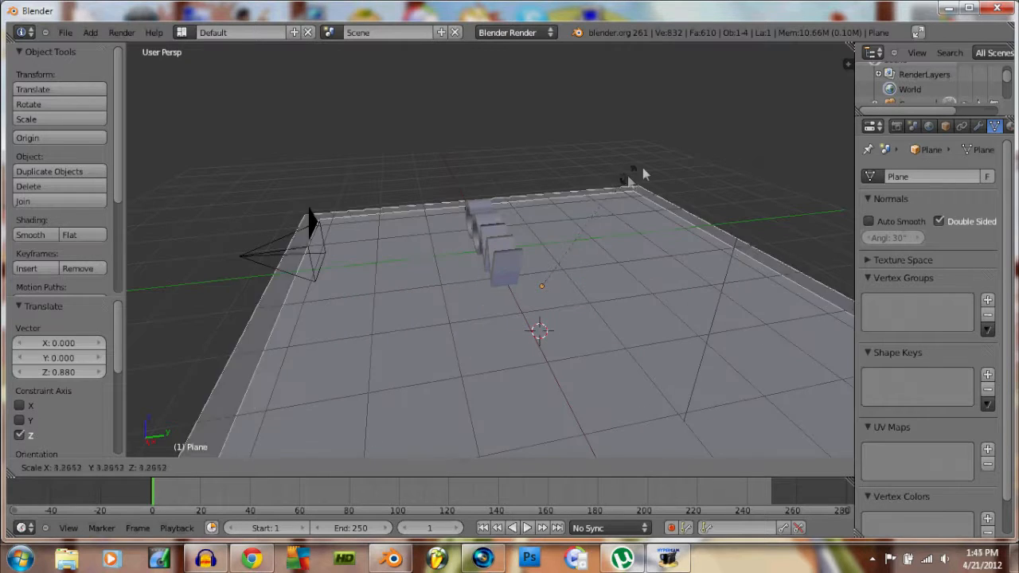
left_click(835, 86)
Lower the ground plane about 0.09 units along the Z axis so it sits beneath the text
middle_click_drag(660, 198, 678, 186)
key("KP_4")
key("KP_4")
key("KP_4")
key("KP_4")
key("KP_4")
key("KP_6")
key("KP_6")
key("KP_6")
key("KP_6")
key("KP_6")
key("KP_6")
key("KP_6")
key("KP_6")
key("KP_6")
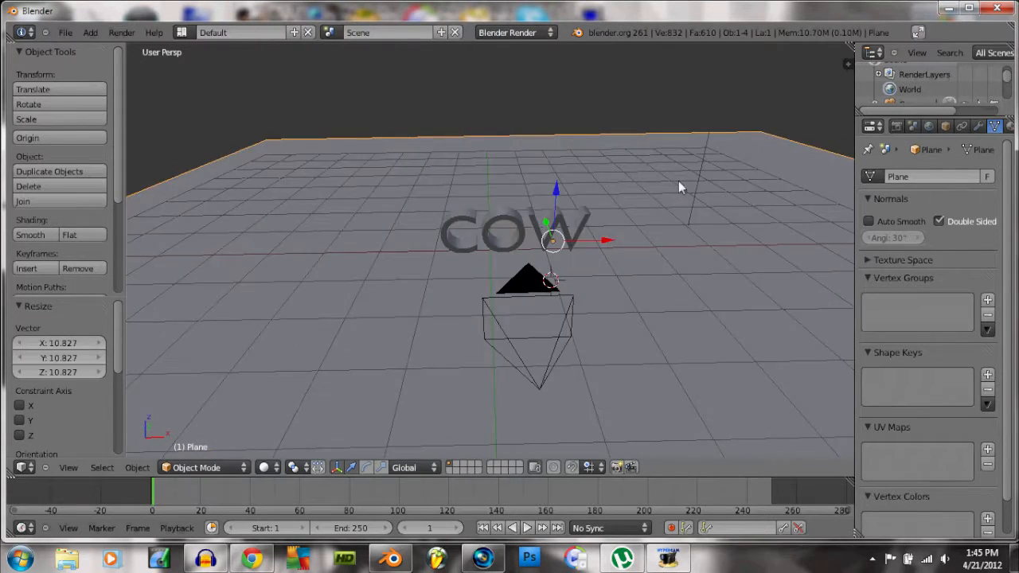
key("KP_6")
key("KP_6")
key("KP_6")
key("KP_4")
key("KP_4")
key("KP_4")
key("KP_4")
key("KP_4")
key("KP_4")
key("KP_4")
key("KP_4")
key("KP_4")
key("KP_4")
key("KP_4")
key("KP_4")
key("KP_6")
key("KP_6")
key("KP_6")
key("KP_6")
key("KP_6")
key("KP_6")
key("KP_6")
key("KP_6")
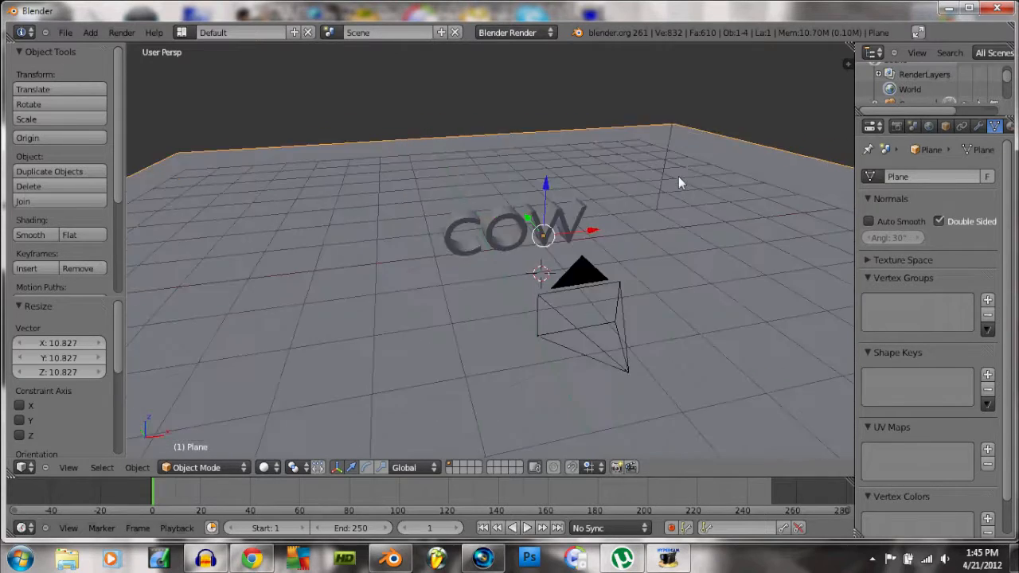
mouse_move(567, 206)
left_mouse_down()
mouse_move(576, 212)
mouse_move(575, 199)
mouse_move(567, 208)
left_mouse_up()
Examine from several angles how the text stands on the ground plane
key("KP_6")
key("KP_6")
key("KP_6")
key("KP_6")
key("KP_4")
key("KP_4")
key("KP_4")
key("KP_4")
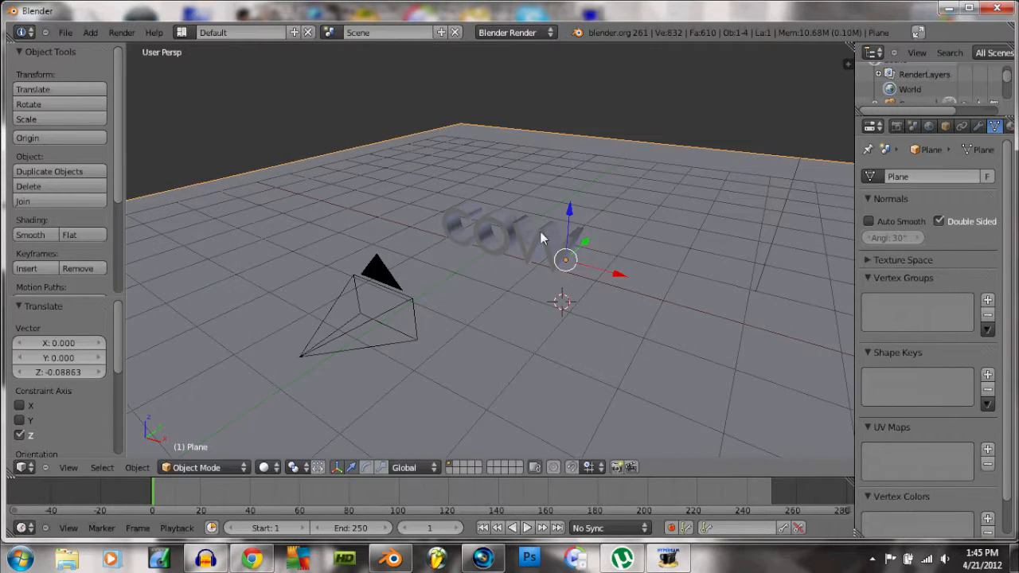
Give the selected ground plane a new material
right_click(541, 235)
right_click(629, 250)
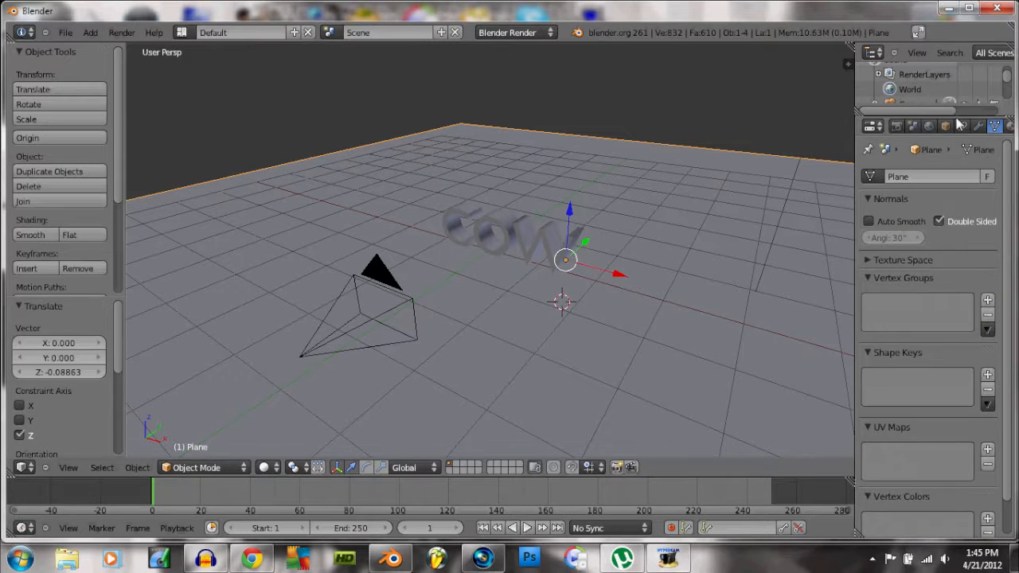
left_click(1009, 127)
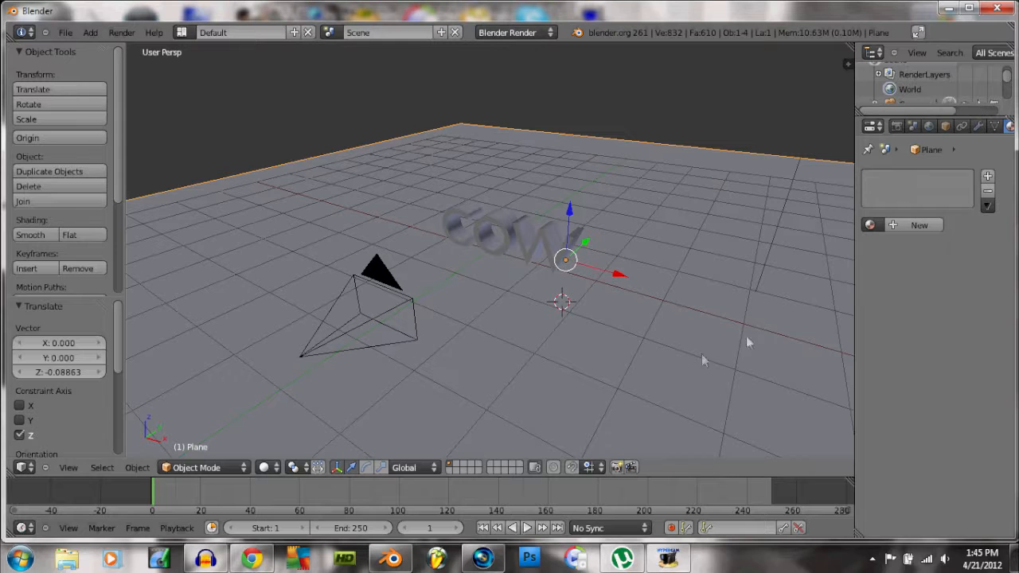
left_click(899, 225)
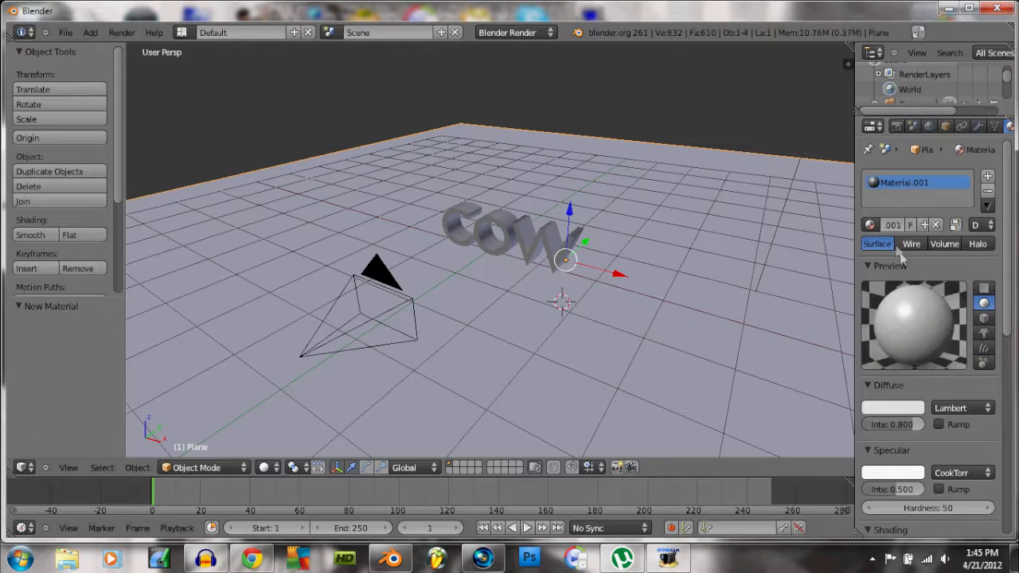
Enable Mirror for the plane's material and expand its mirror settings
scroll(995, 256, "down", 4)
scroll(995, 256, "down", 8)
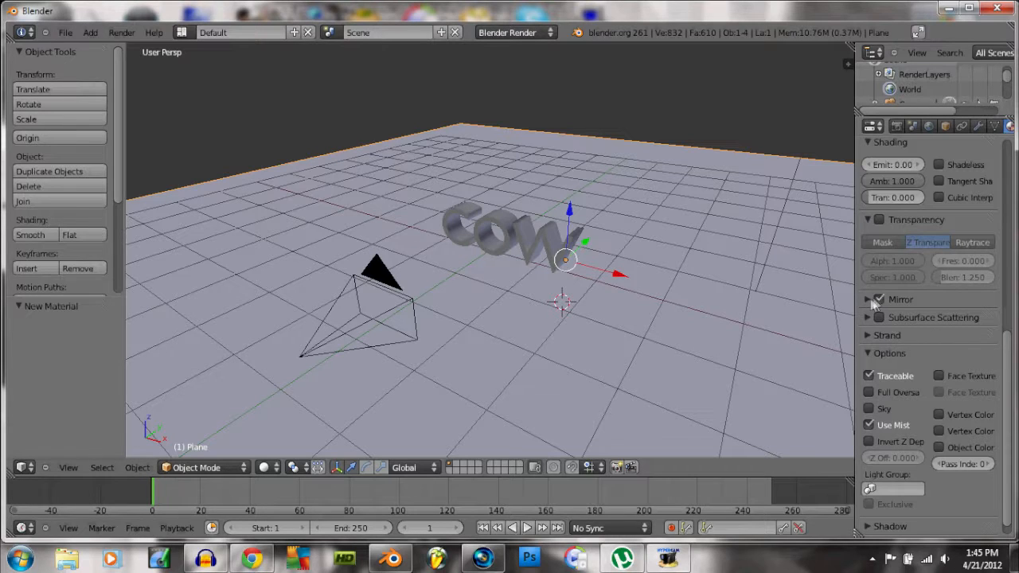
left_click(872, 301)
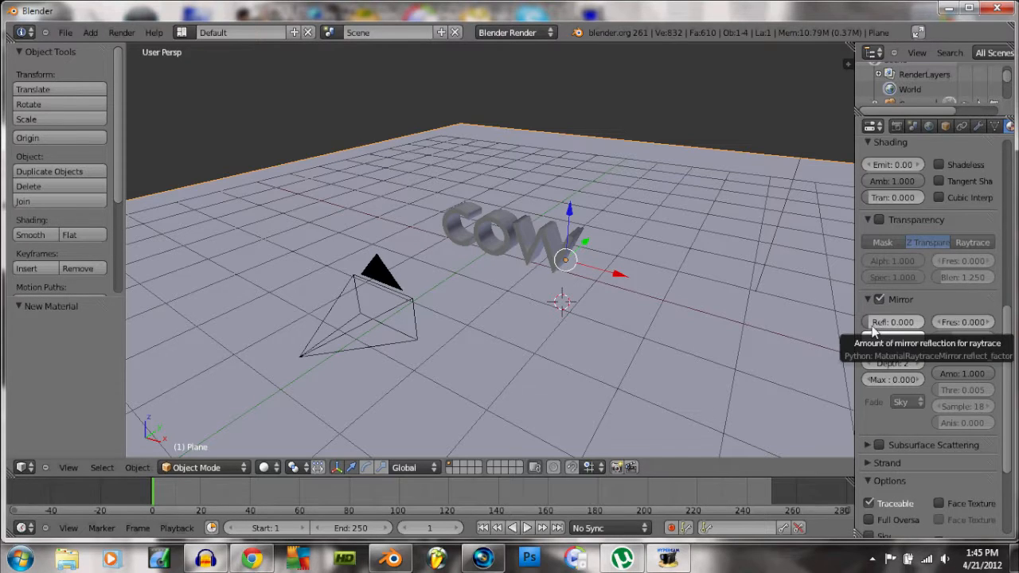
Raise the mirror reflectivity of the ground plane's material to about 0.383
left_click_drag(873, 331, 898, 325)
Select the camera and move it along the positive X axis so it sits more in front of the text
key("KP_6")
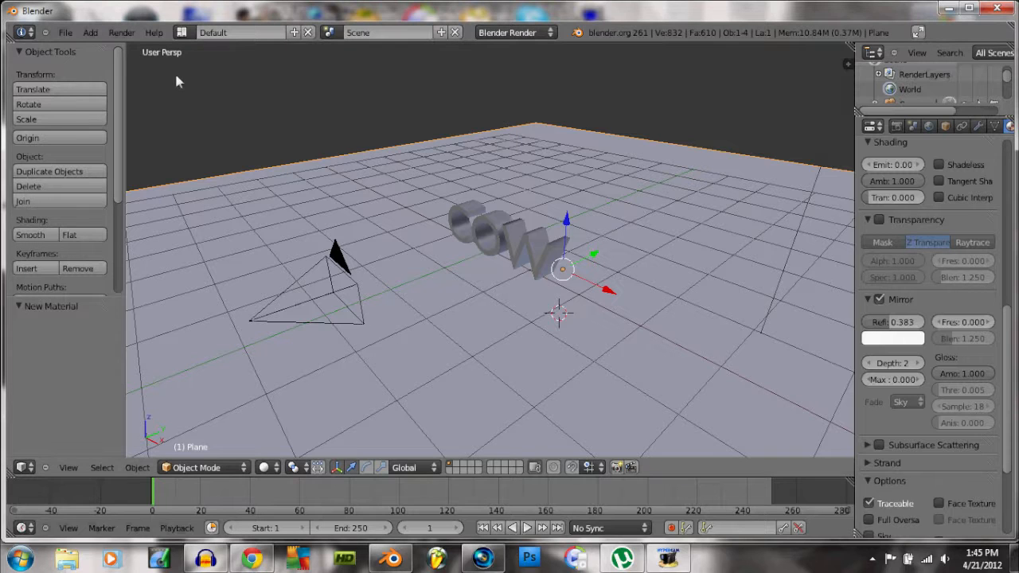
right_click(335, 327)
middle_click_drag(280, 334, 390, 296)
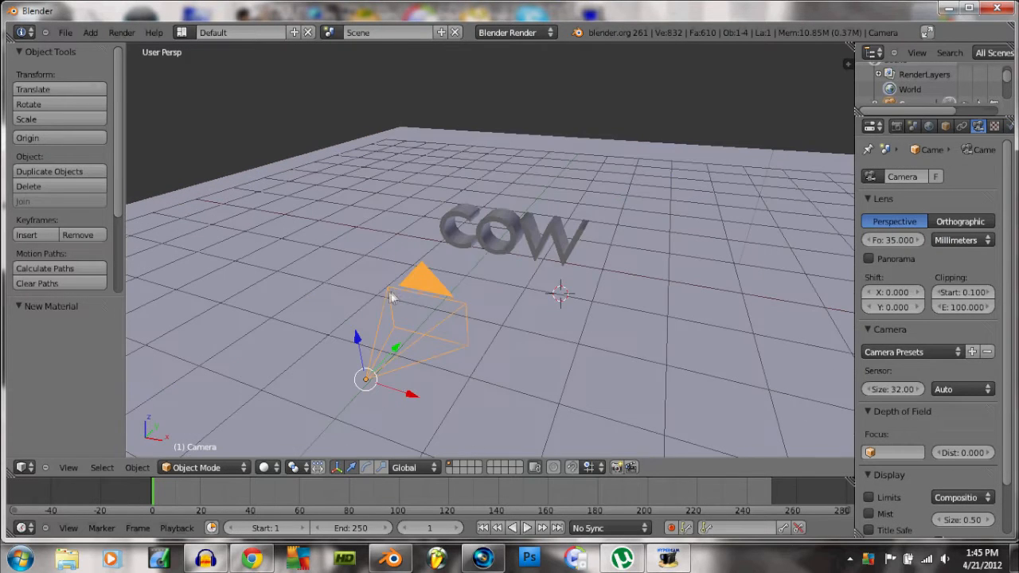
left_click_drag(412, 395, 613, 382)
middle_click_drag(613, 382, 613, 373)
Rotate the camera about 31.5° around the global Z axis to turn it toward the text
key("t")
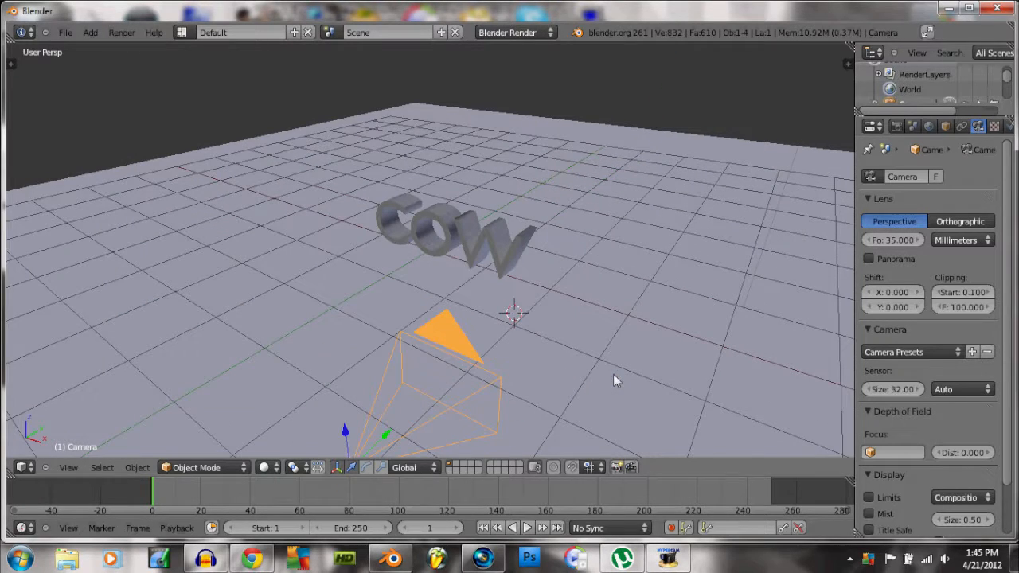
key("r")
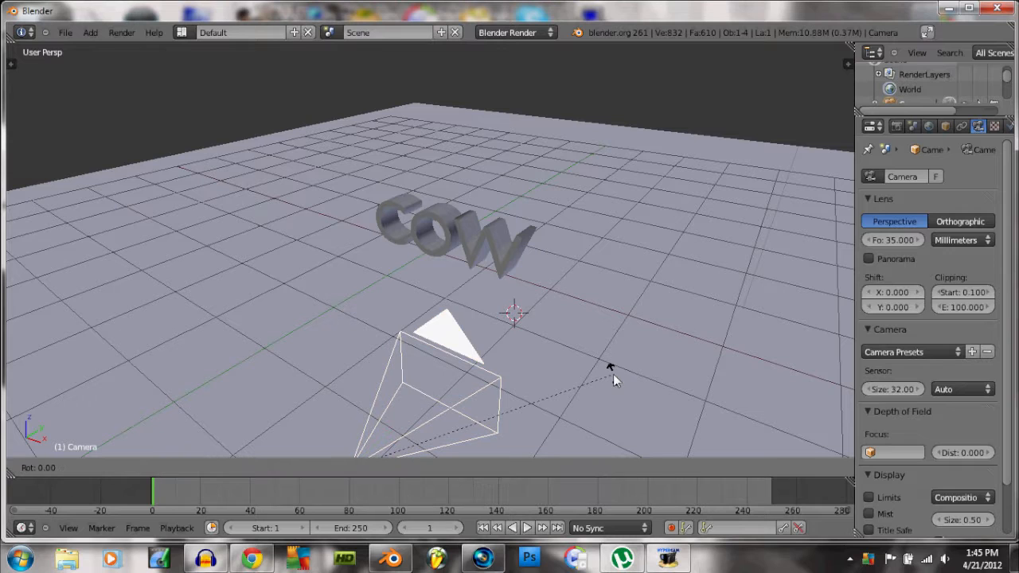
left_click(613, 374)
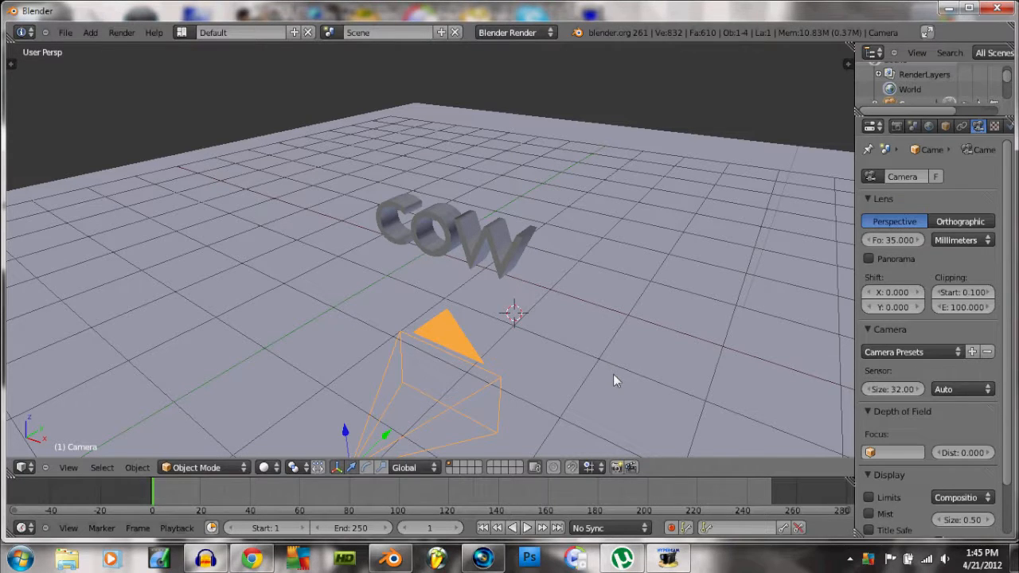
key("t")
key("r")
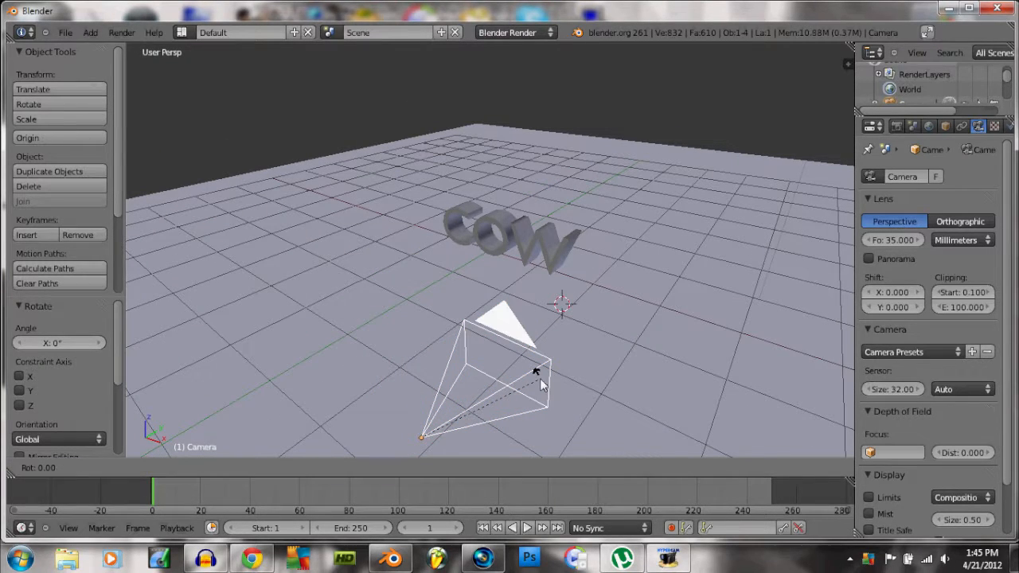
key("z")
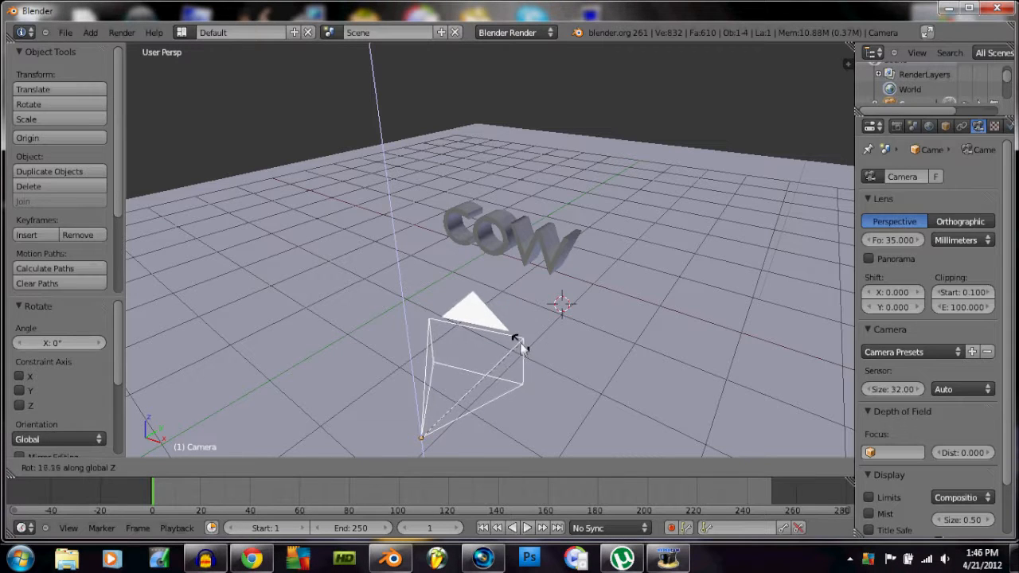
left_click(503, 317)
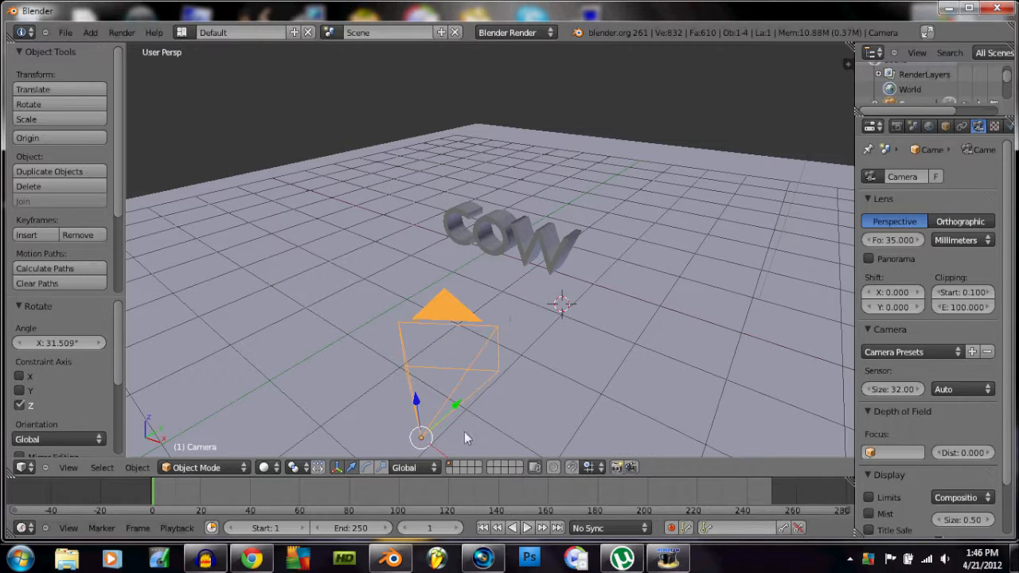
Move the camera about 0.72 units along the Y axis toward the text and render a test image
middle_click_drag(515, 386, 518, 377)
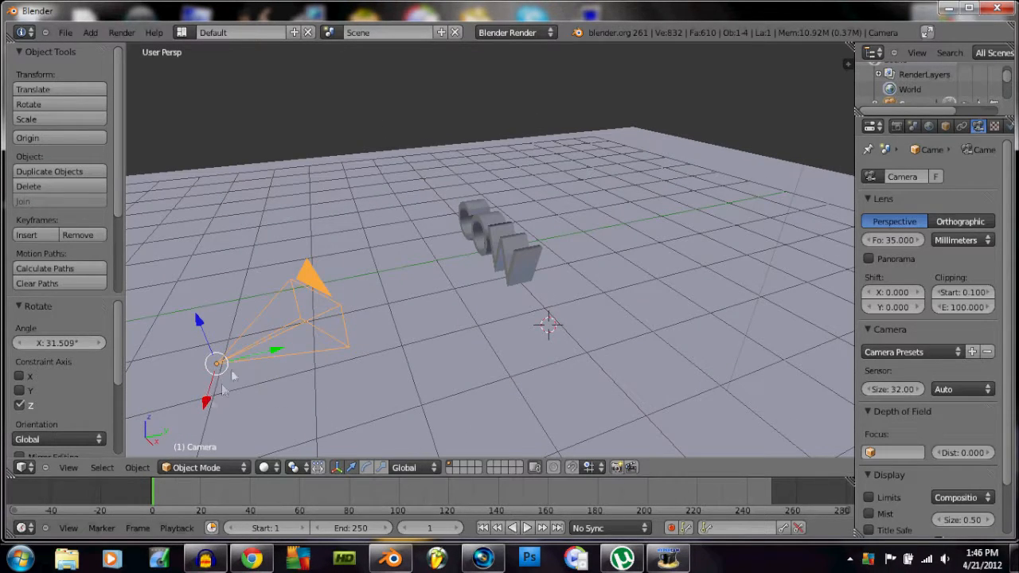
left_click_drag(276, 354, 356, 327)
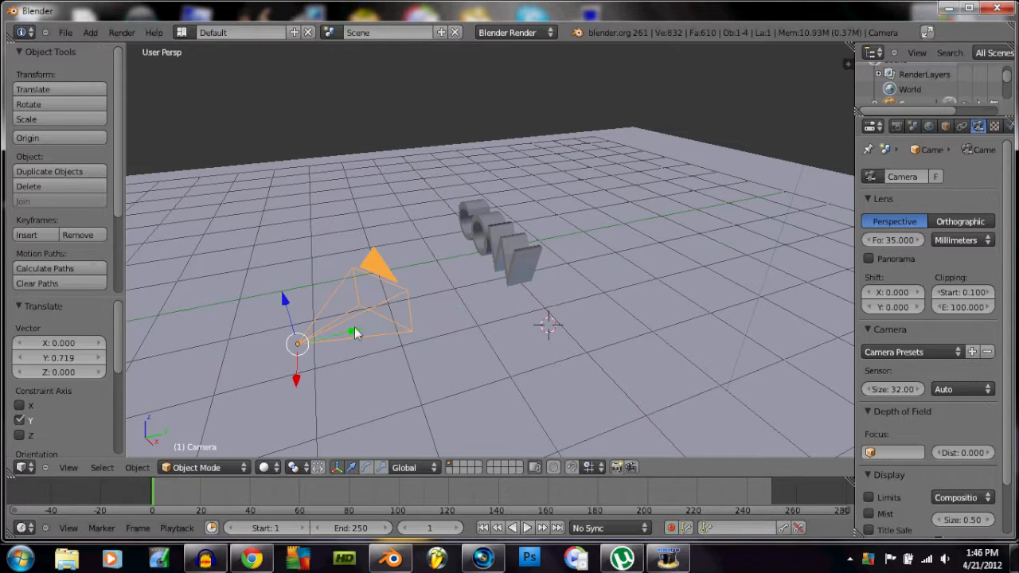
left_click(121, 31)
left_click(132, 42)
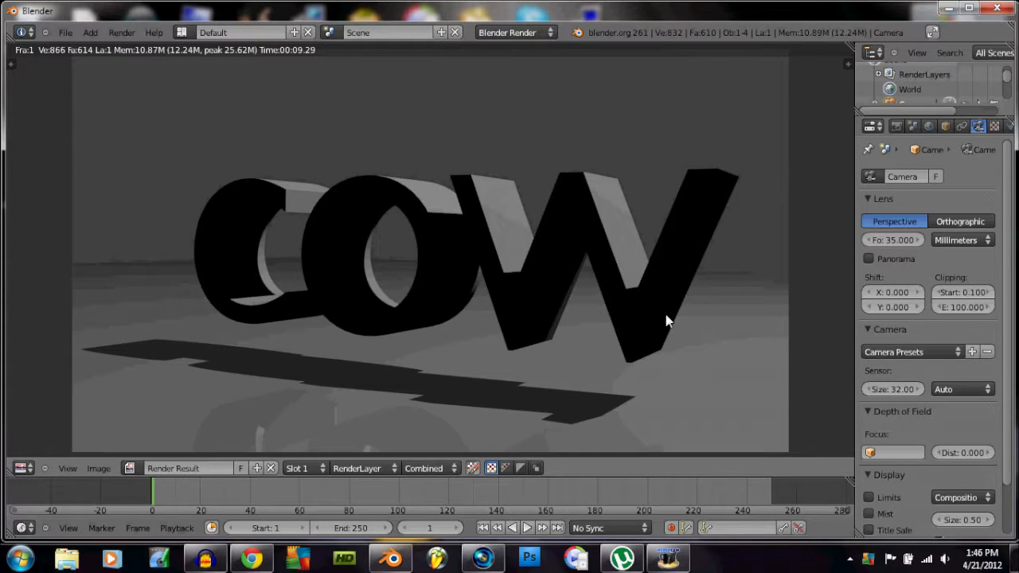
key("Escape")
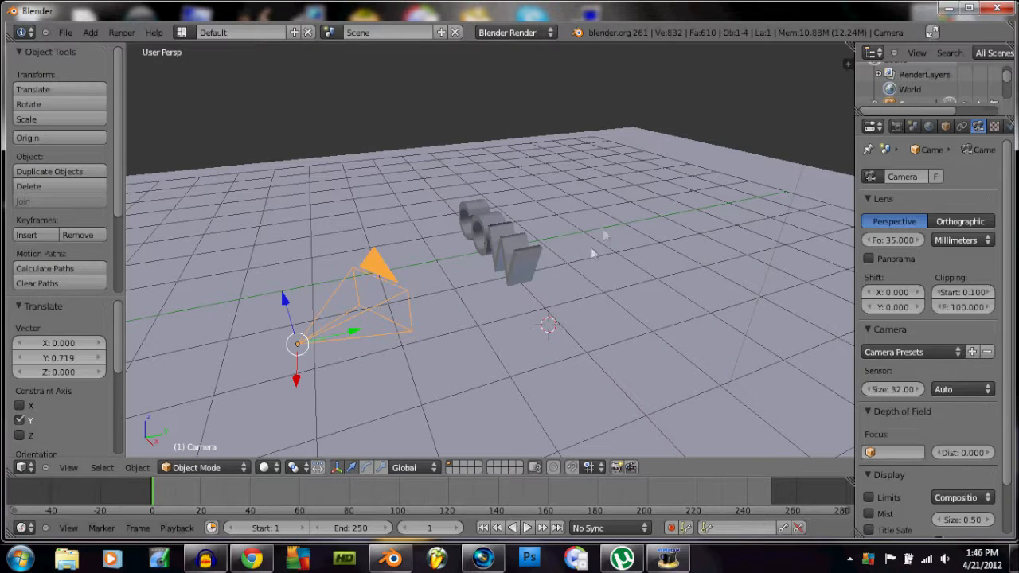
Lower the COW text about 0.15 units along the Z axis, closer to the ground plane
right_click(514, 229)
key("g")
key("z")
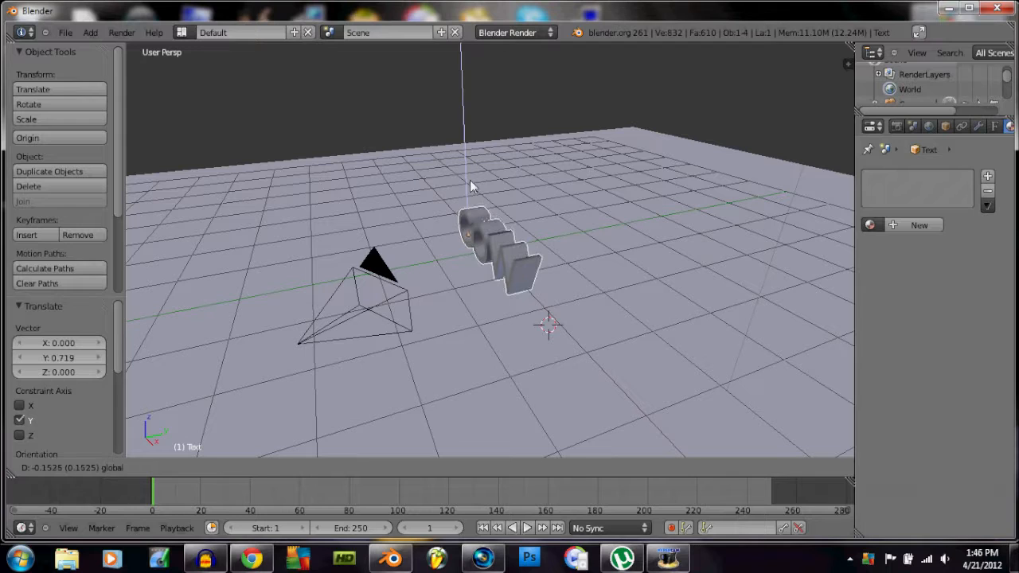
left_click(470, 180)
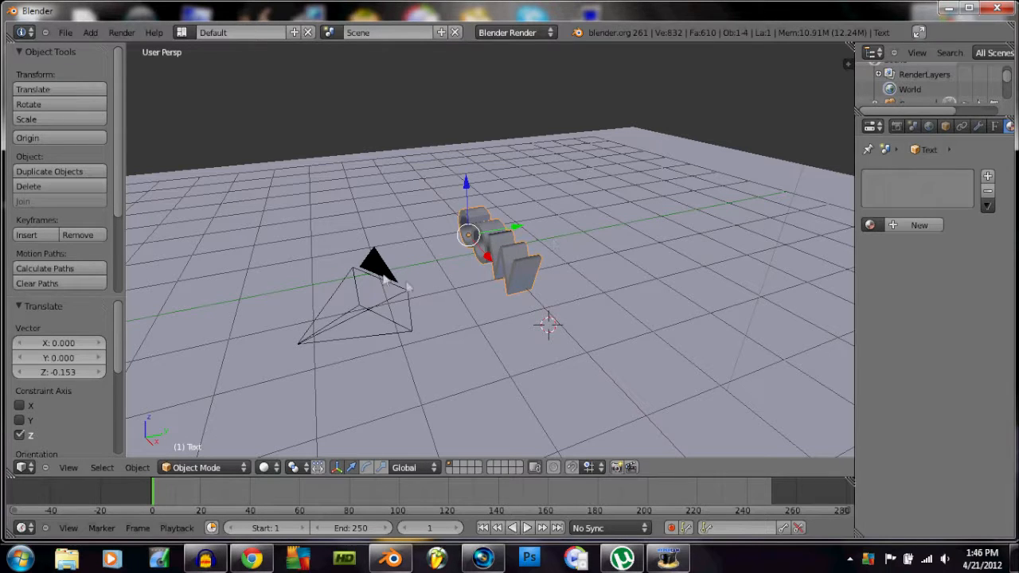
Lower the camera about 0.27 units along the Z axis
right_click(371, 267)
key("g")
key("z")
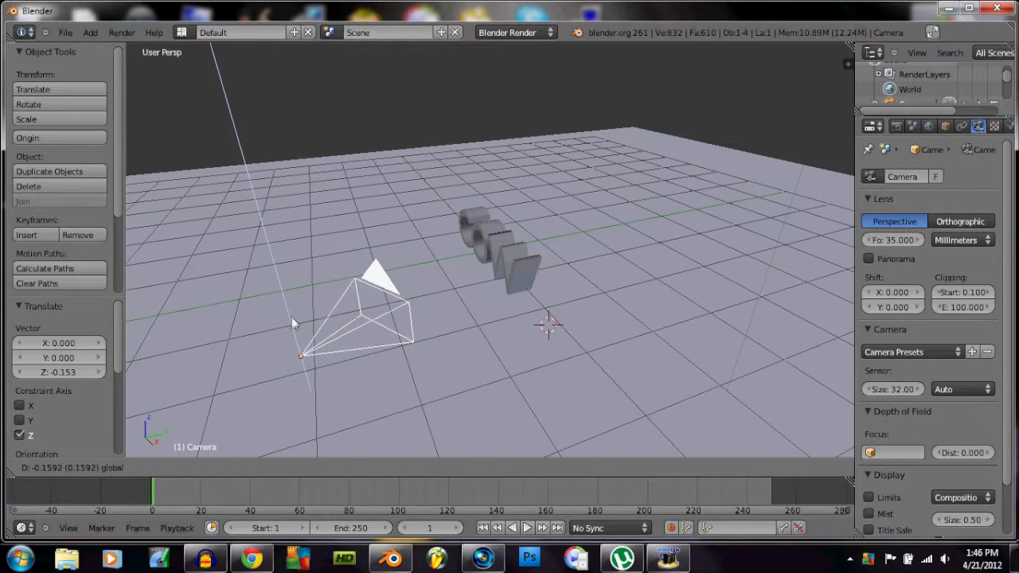
left_click(293, 322)
Set the mirror reflectivity of the ground plane's material to 1
right_click(489, 232)
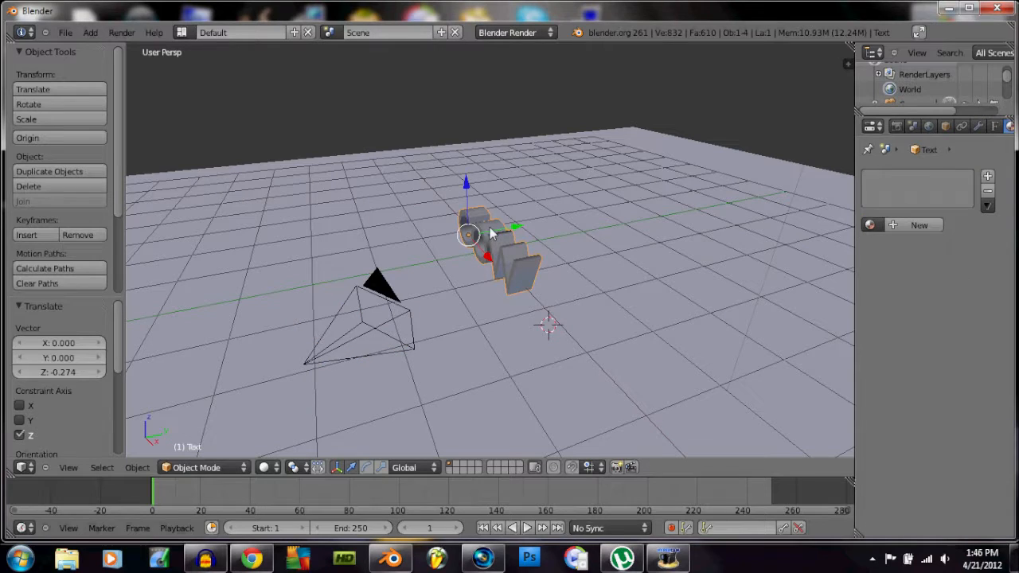
right_click(586, 271)
scroll(897, 253, "down", 12)
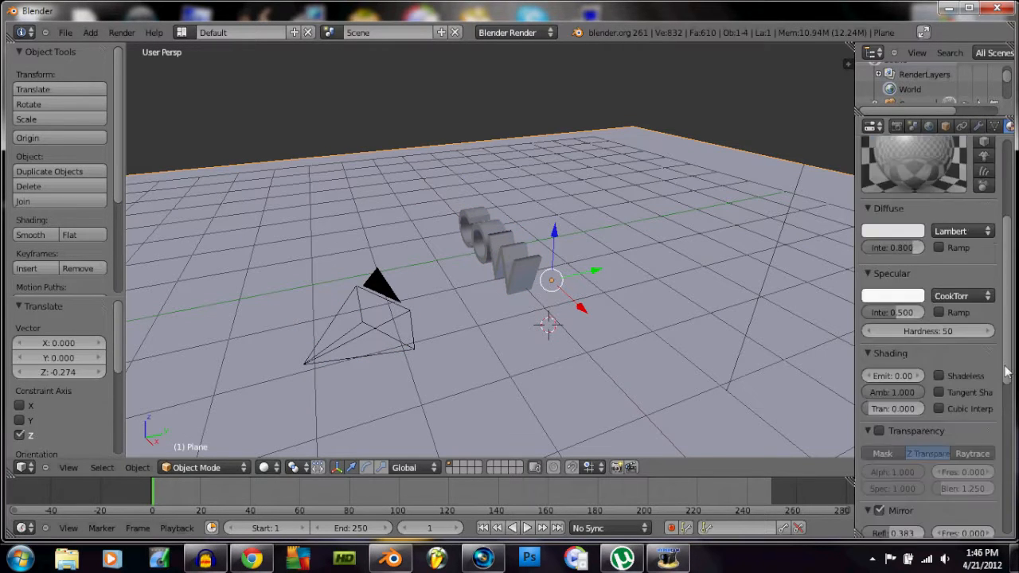
scroll(898, 253, "up", 4)
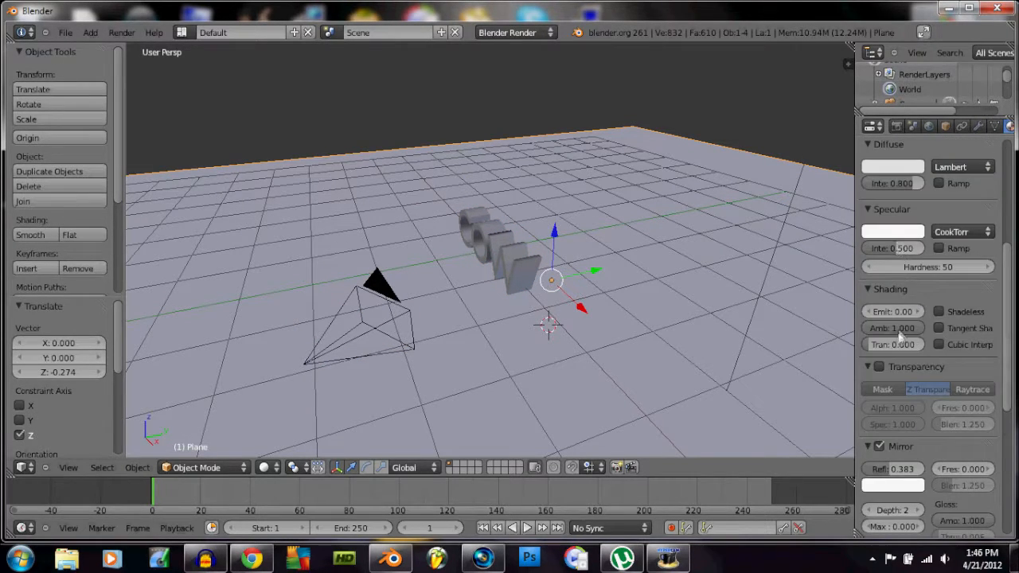
left_click(886, 470)
type("1")
key("Return")
scroll(1006, 344, "up", 8)
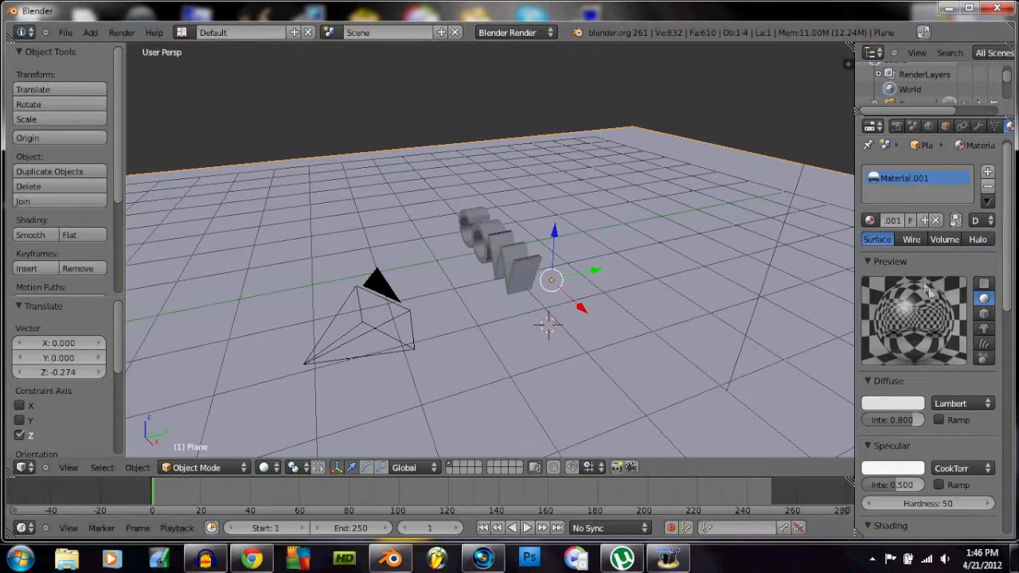
Render a test image to check the text's reflection in the ground plane, and return to the 3D view
left_click(121, 32)
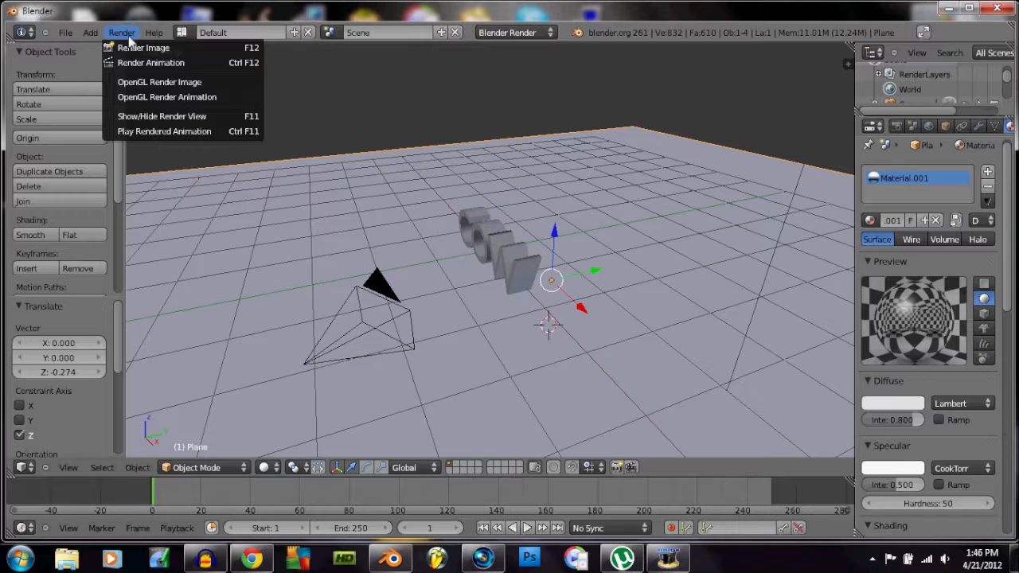
left_click(153, 42)
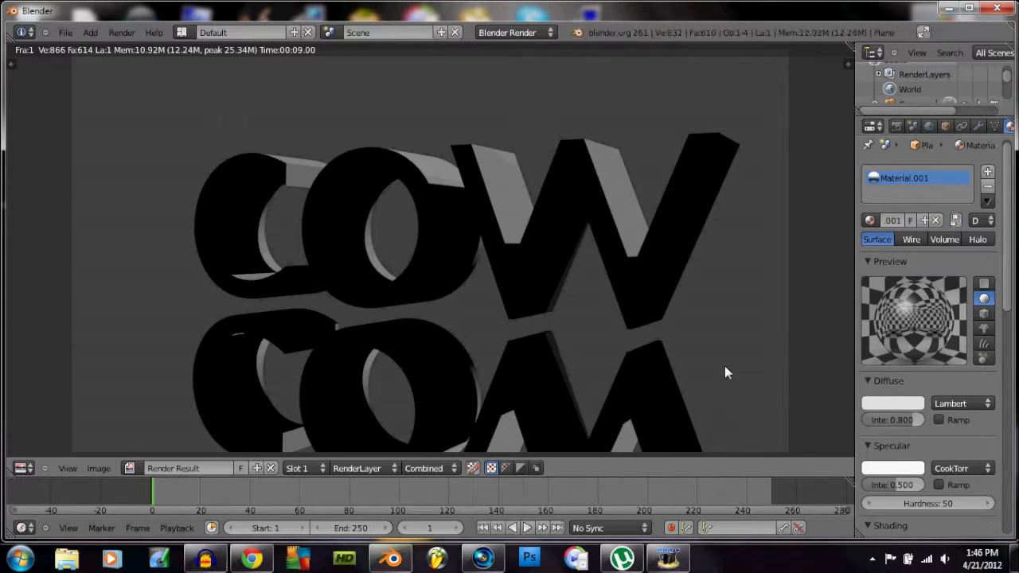
key("Escape")
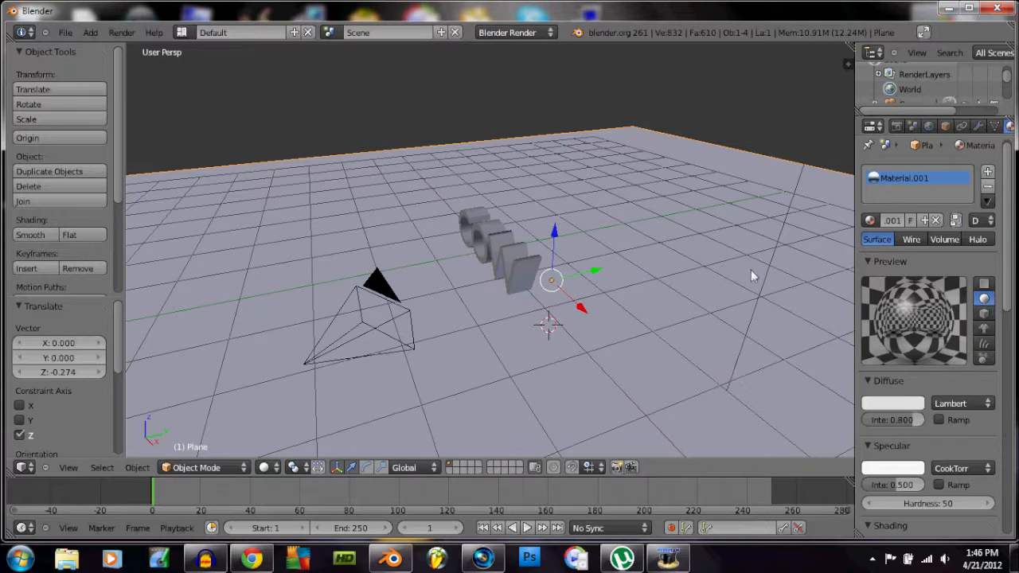
Move the lamp about -4.38 units along the Y axis, toward the camera side of the text
scroll(751, 275, "down", 5)
right_click(569, 131)
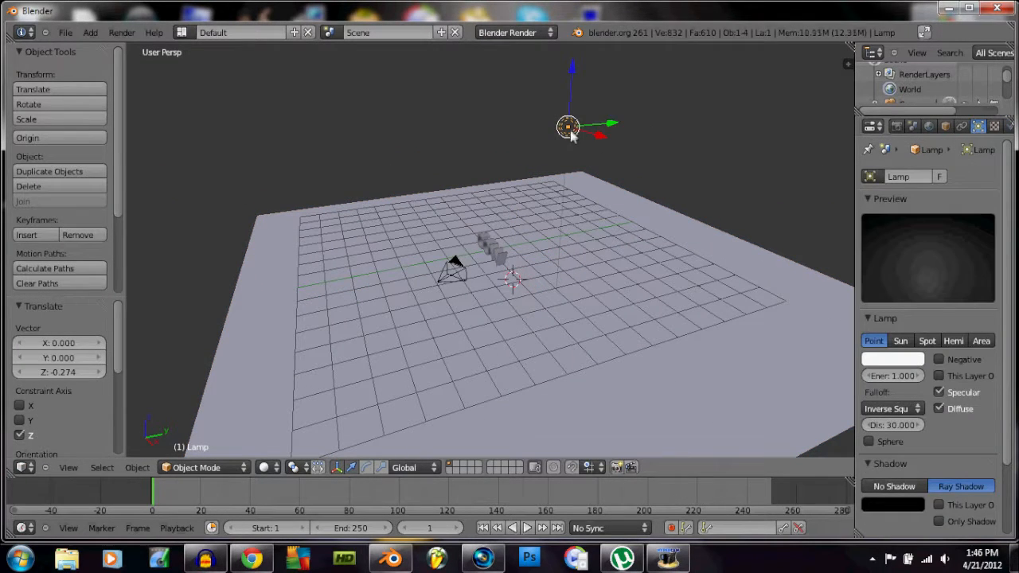
left_click_drag(613, 127, 474, 142)
Change the ground plane's diffuse colour to a light blue, about R 0.498, G 0.639, B 0.800
right_click(557, 234)
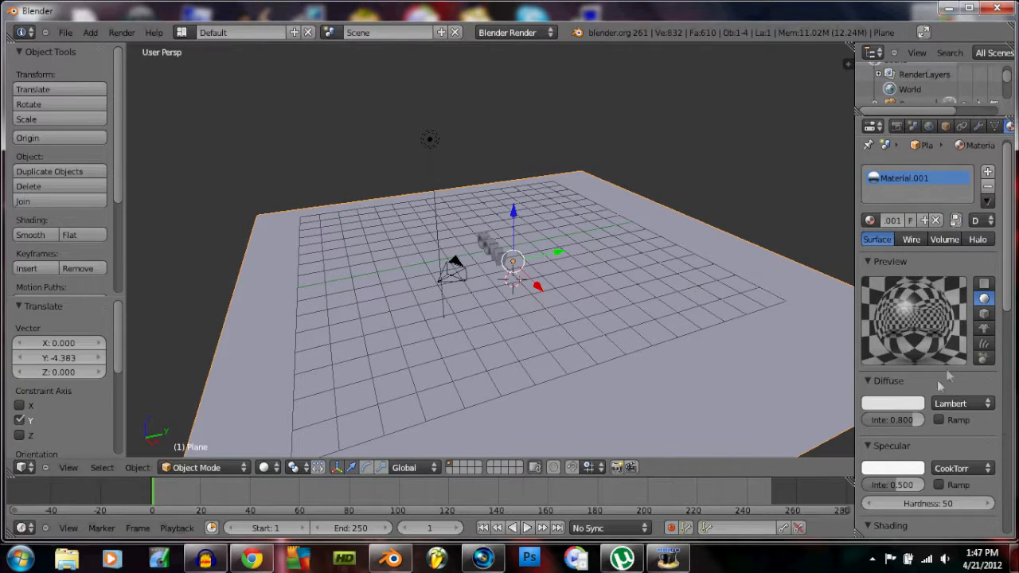
left_click(878, 408)
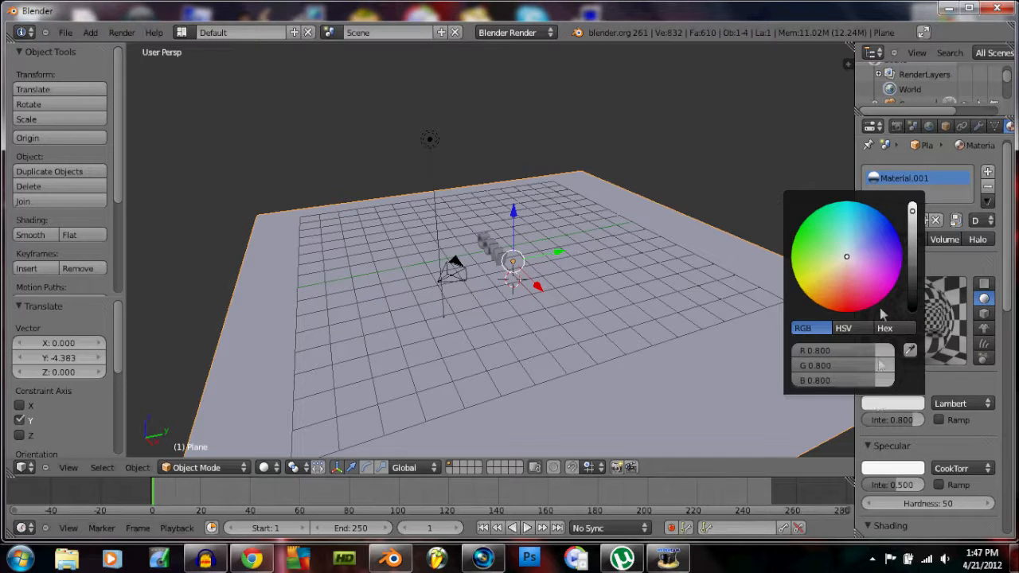
left_click(848, 246)
left_click_drag(849, 246, 858, 239)
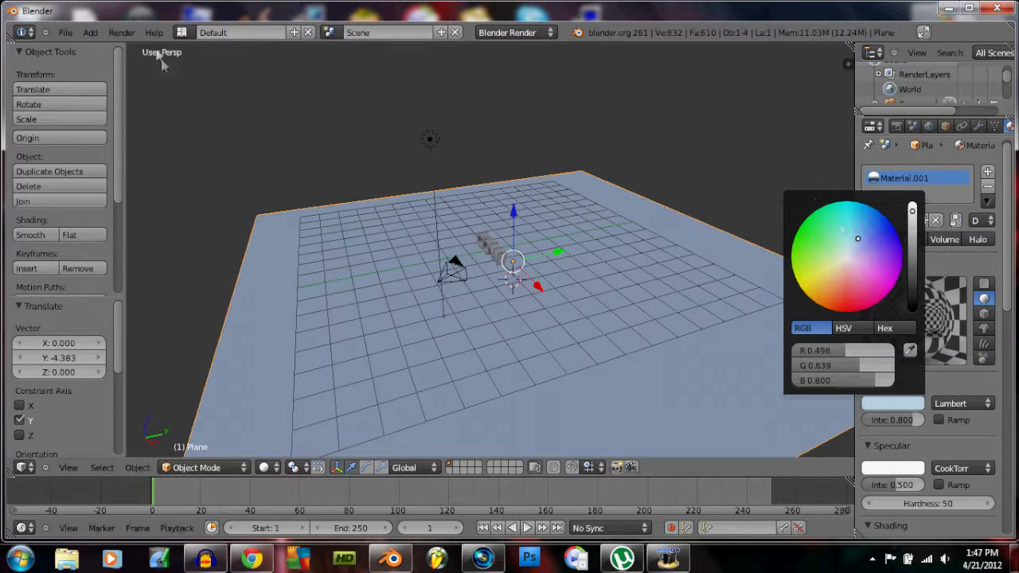
Give the COW text a new material with a saturated magenta diffuse colour
right_click(497, 259)
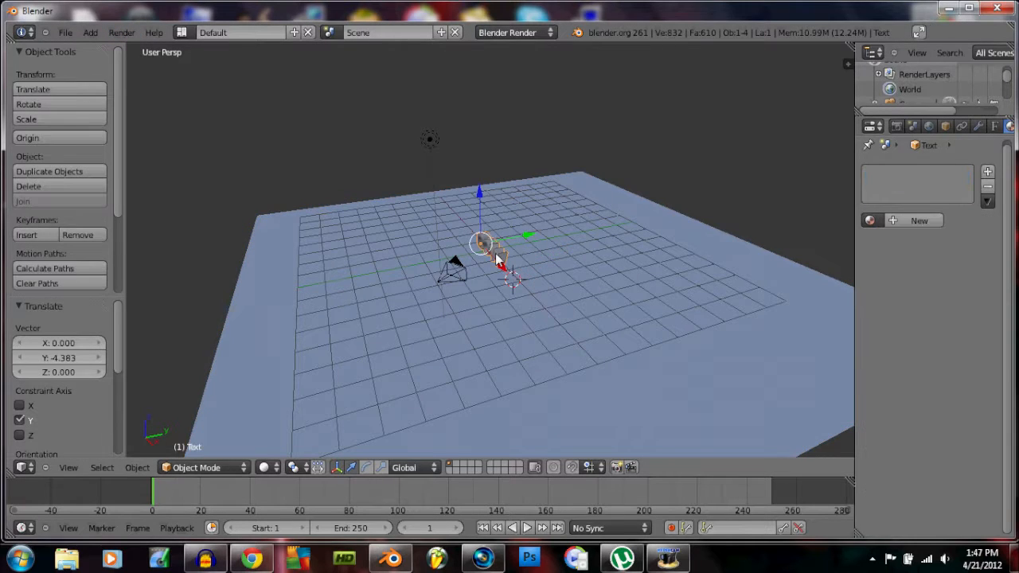
left_click(919, 220)
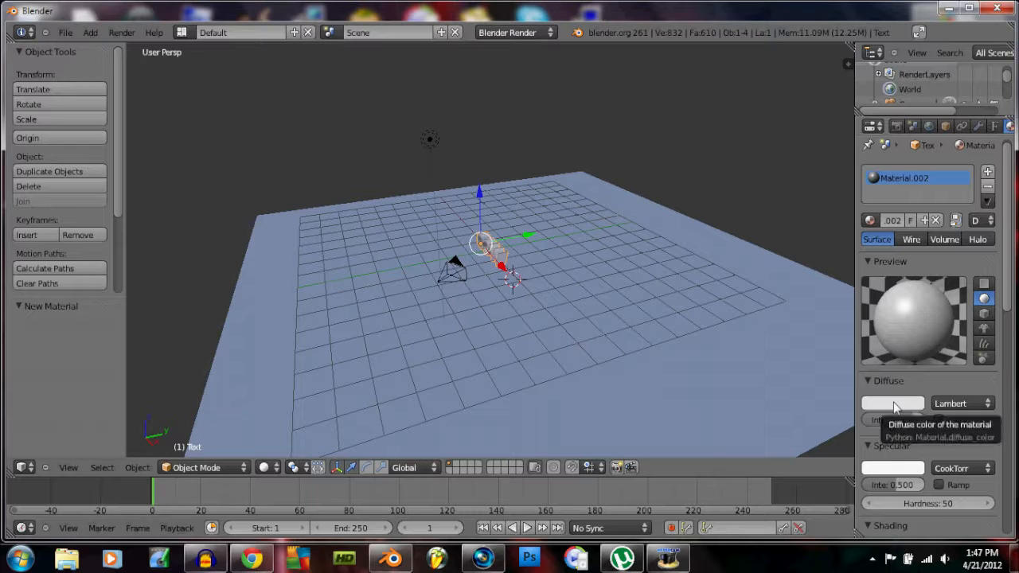
left_click(893, 404)
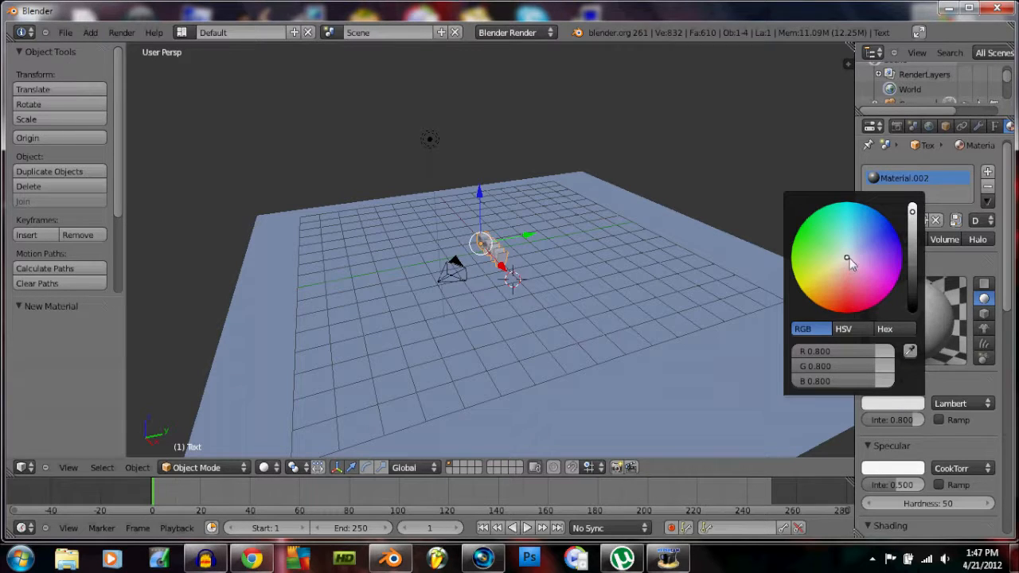
left_click_drag(848, 260, 905, 282)
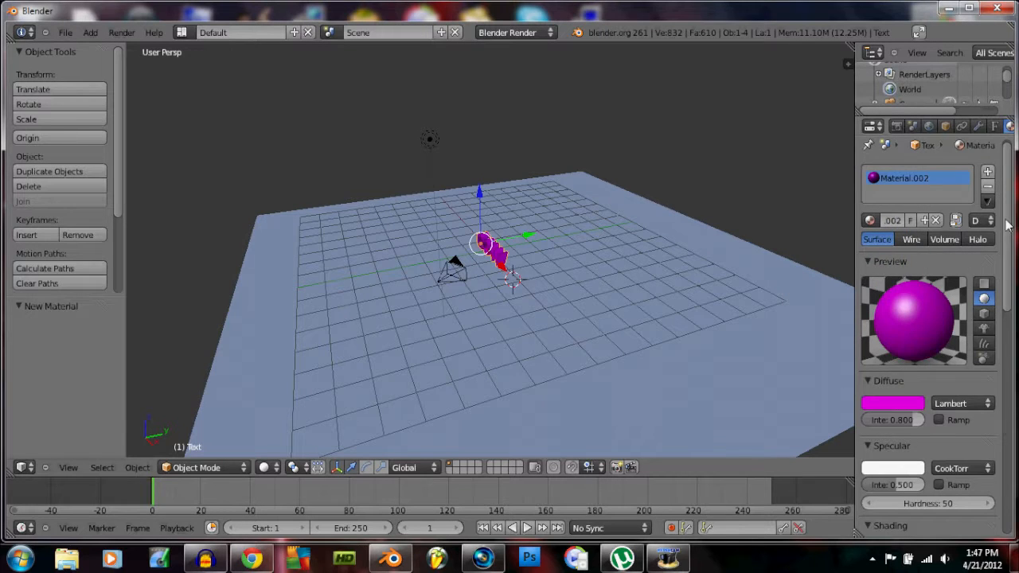
Enable Mirror for the text's material with a reflectivity of about 0.062
scroll(915, 358, "down", 8)
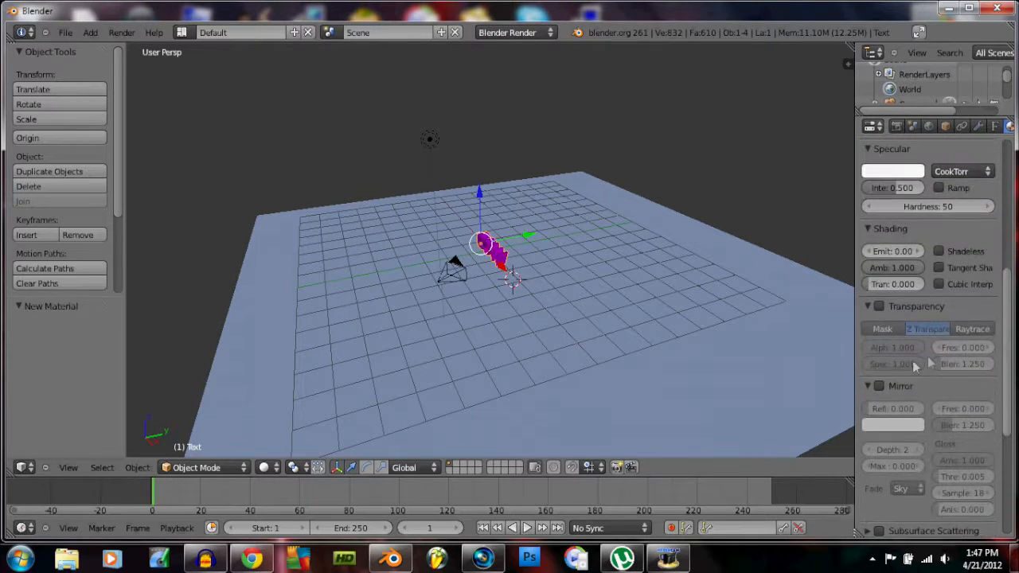
left_click(879, 385)
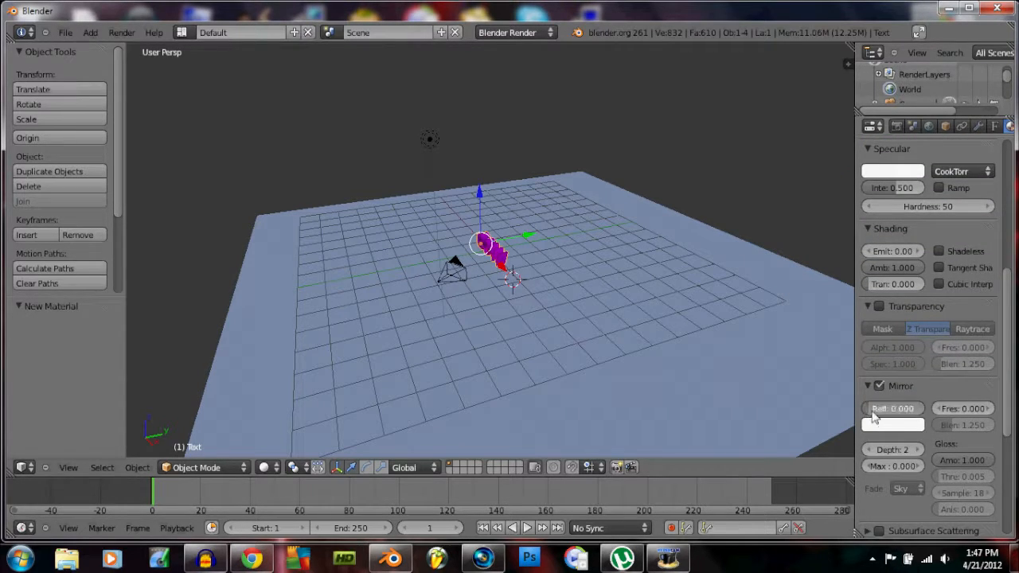
left_click_drag(872, 412, 877, 413)
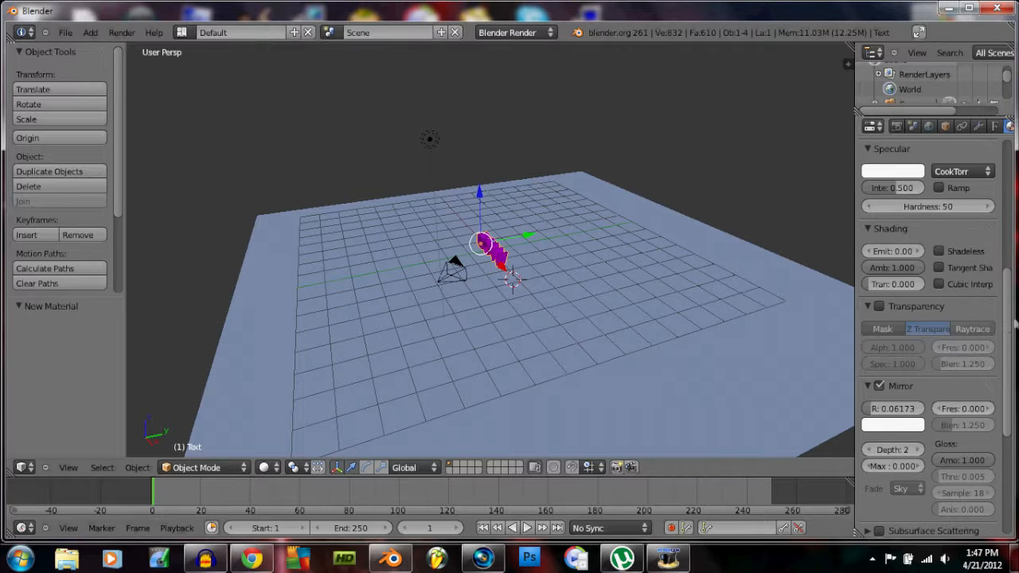
Change the COW text material's specular colour to blue, about R 0.098, G 0.225, B 1.000
scroll(896, 452, "up", 8)
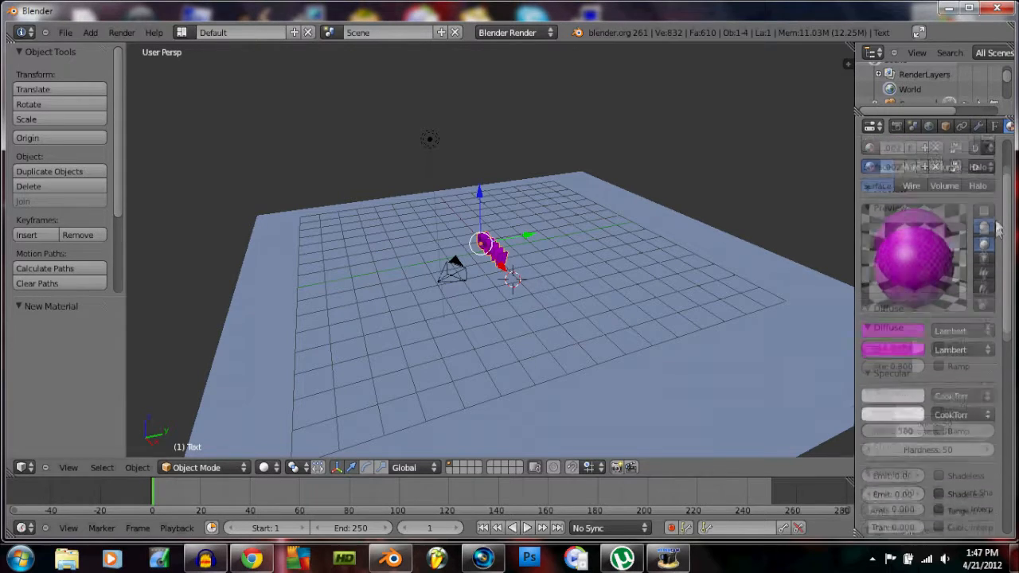
left_click(878, 418)
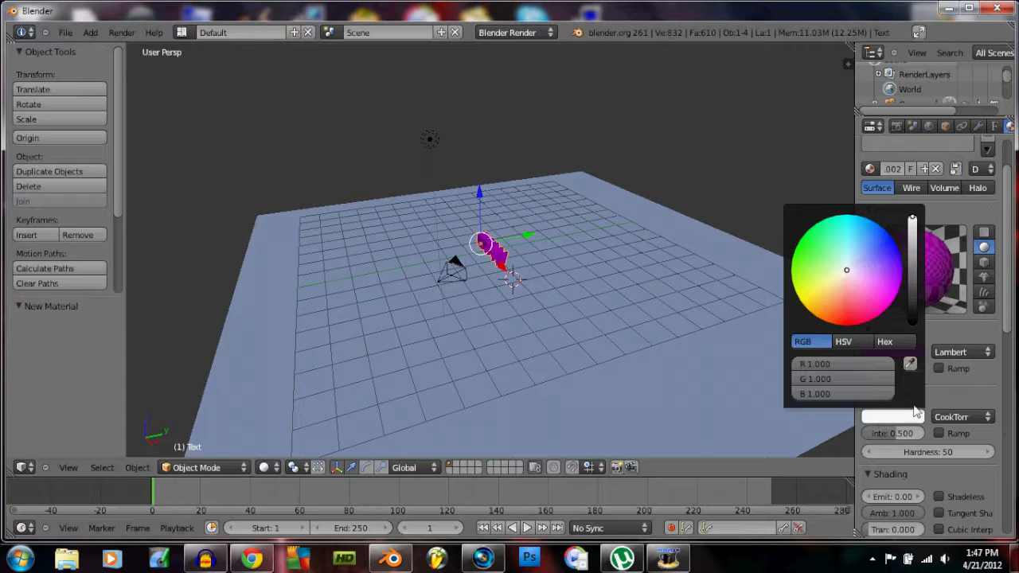
left_click(889, 420)
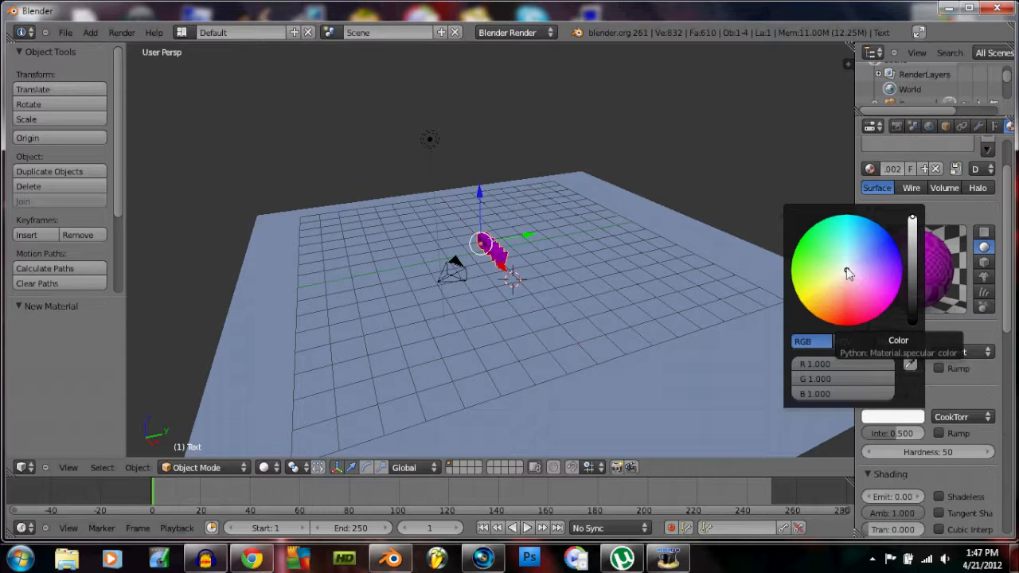
left_click_drag(847, 274, 862, 253)
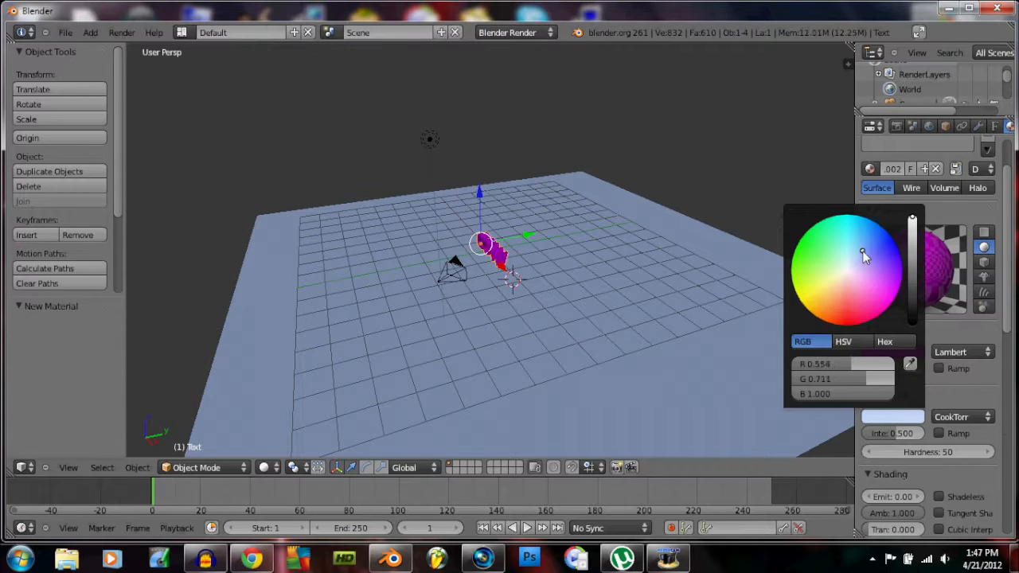
left_click(938, 331)
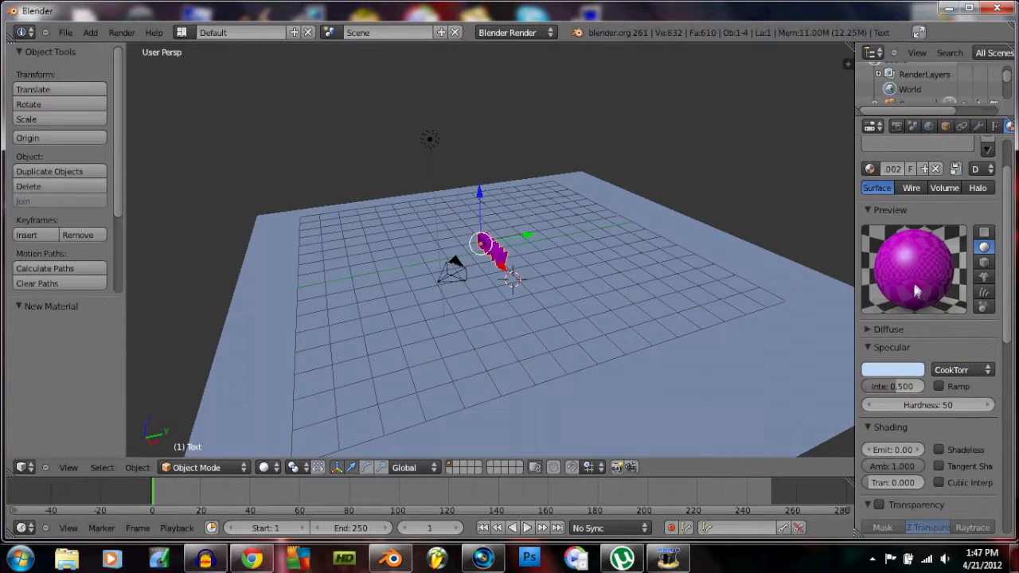
left_click(916, 377)
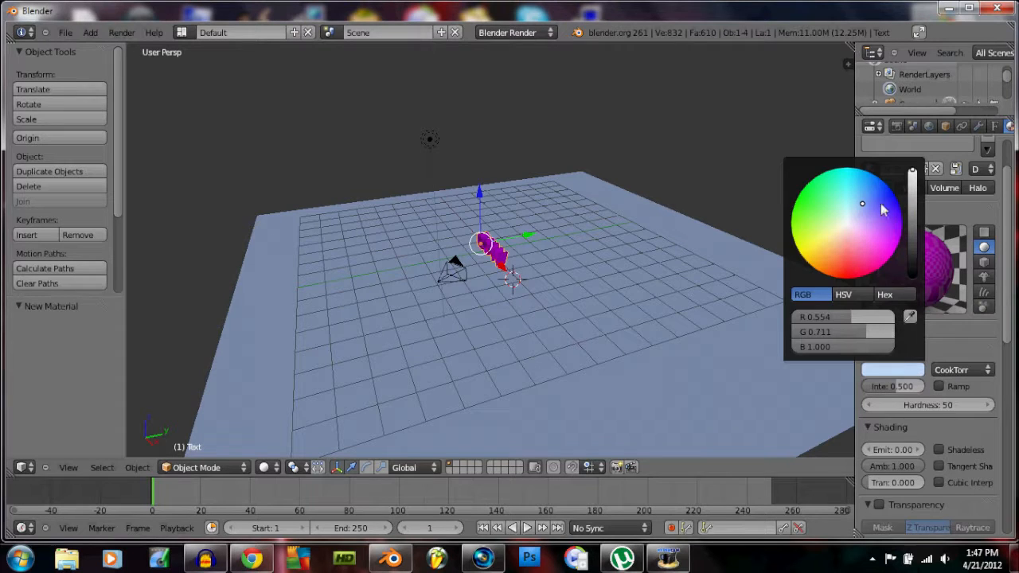
left_click_drag(865, 211, 888, 199)
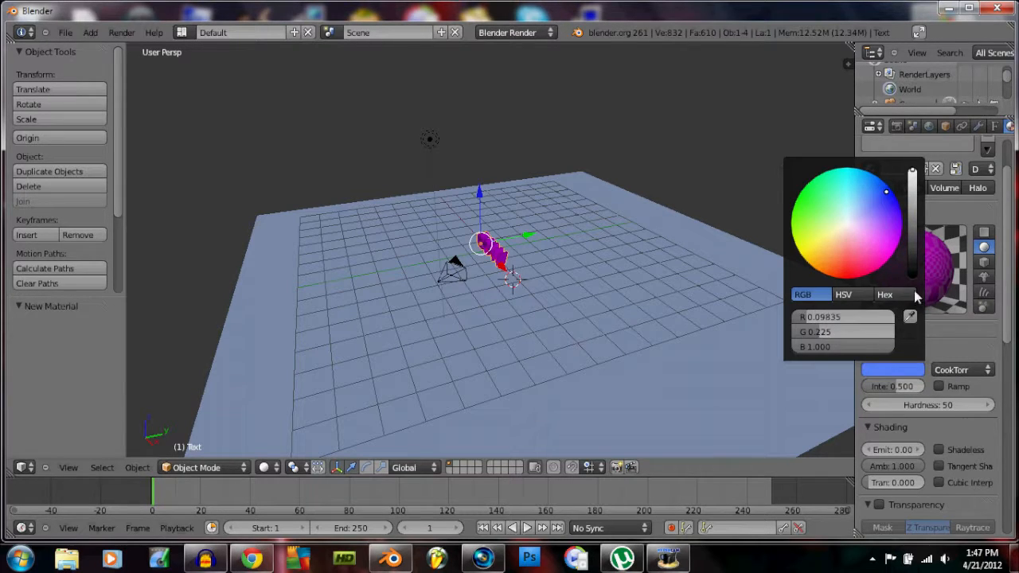
Render the image to check the text's blue specular colour, and return to the 3D view
left_click(126, 33)
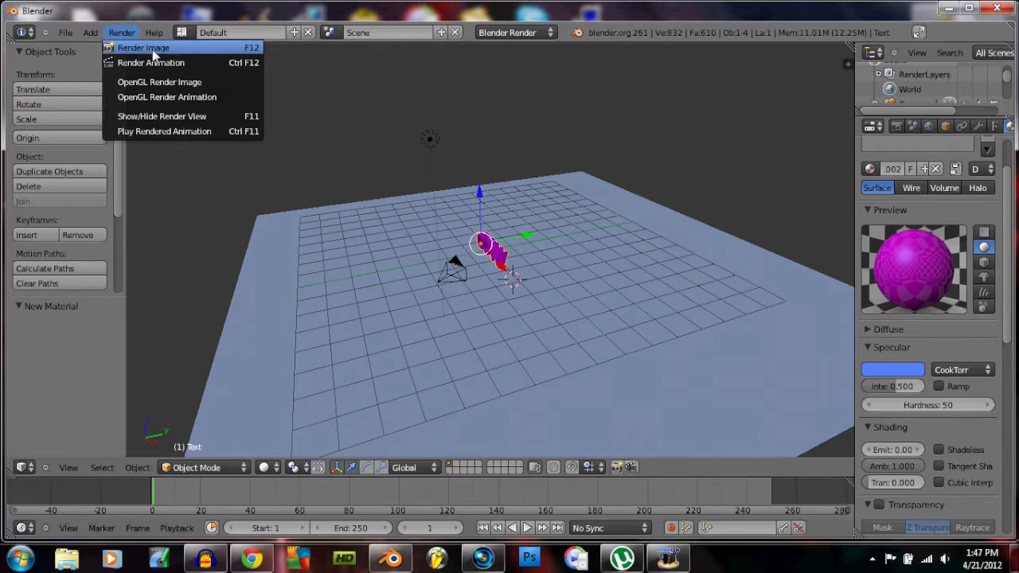
left_click(151, 47)
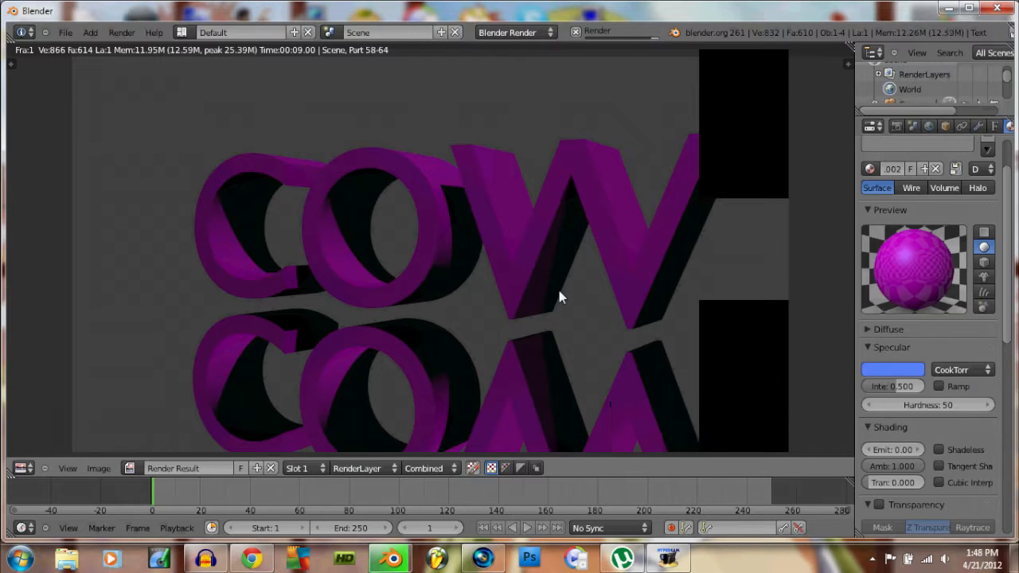
key("Escape")
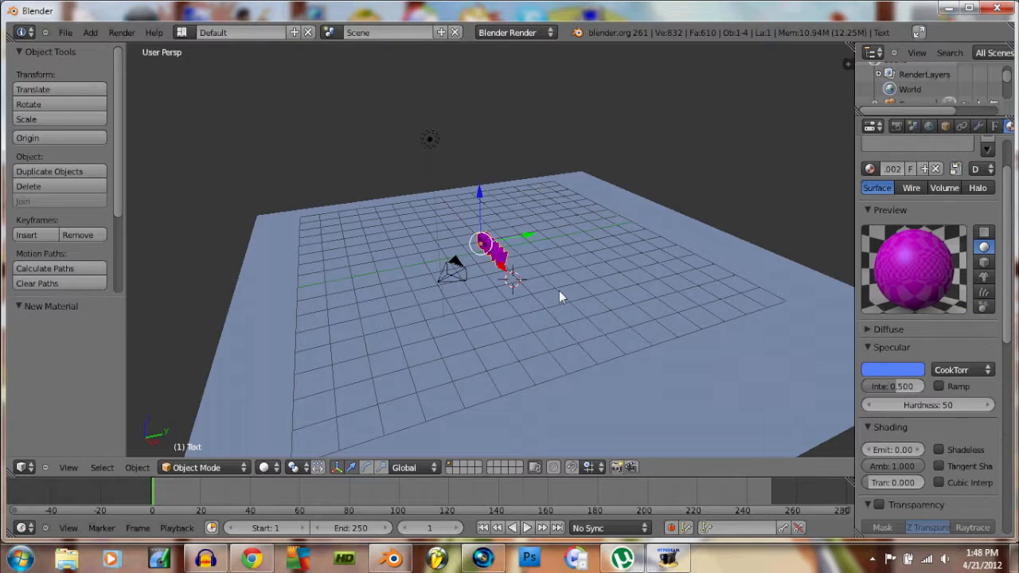
Darken the ground plane's specular colour to near black, about 0.011 for R, G and B
right_click(638, 298)
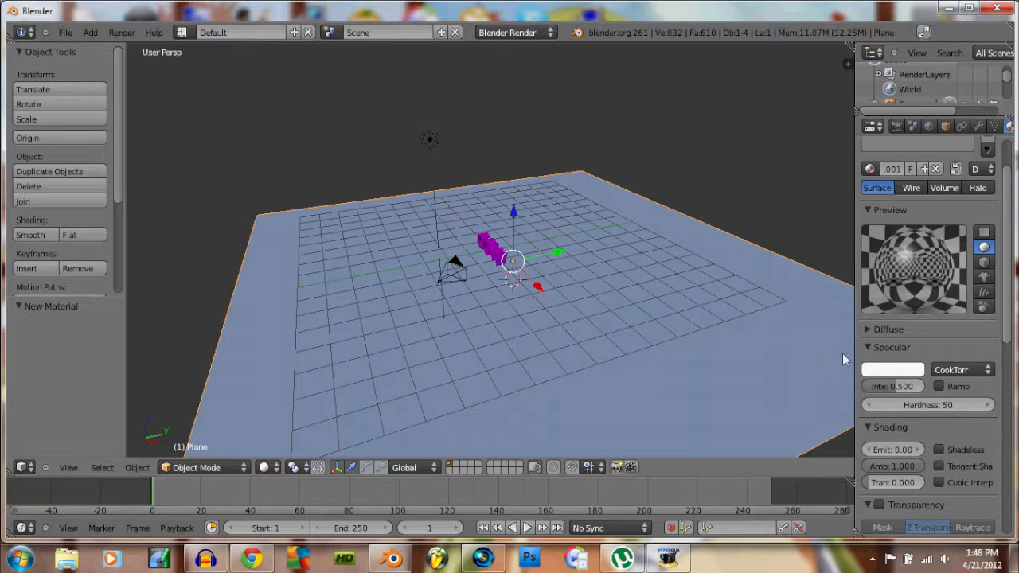
left_click(893, 370)
left_click_drag(913, 185, 914, 269)
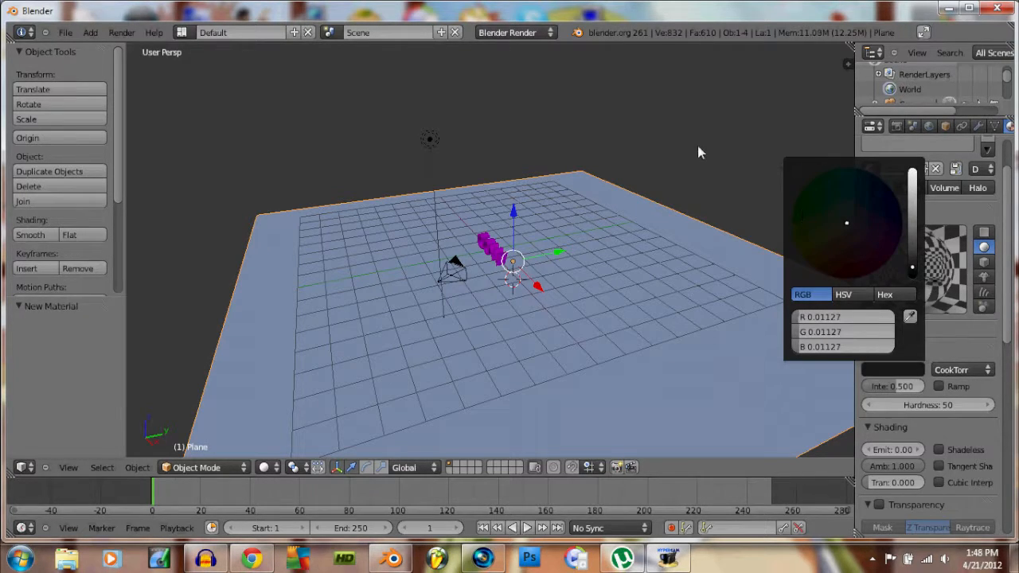
Set the world's horizon colour to pure black, with R, G and B at 0.000
left_click(913, 128)
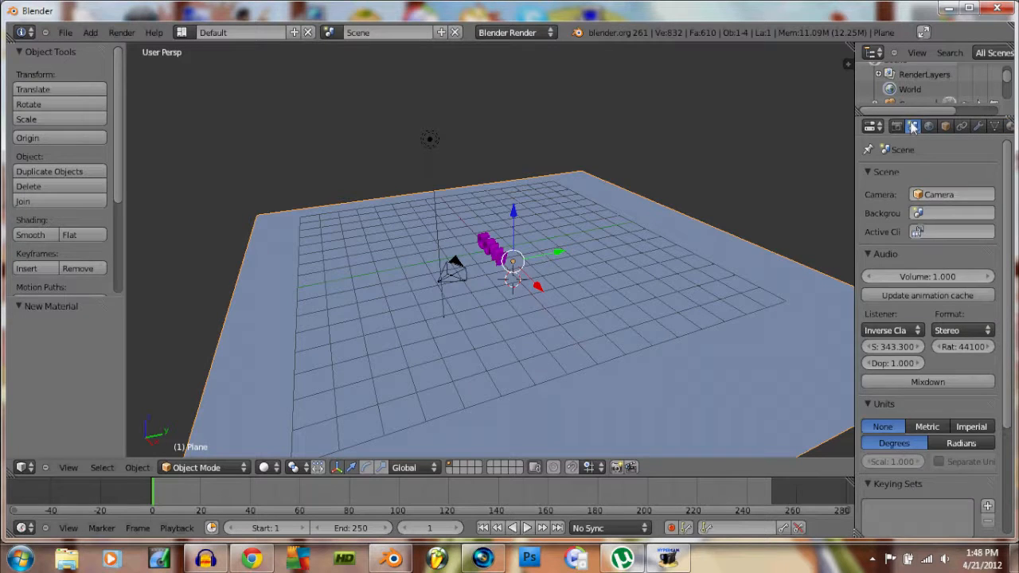
left_click(896, 127)
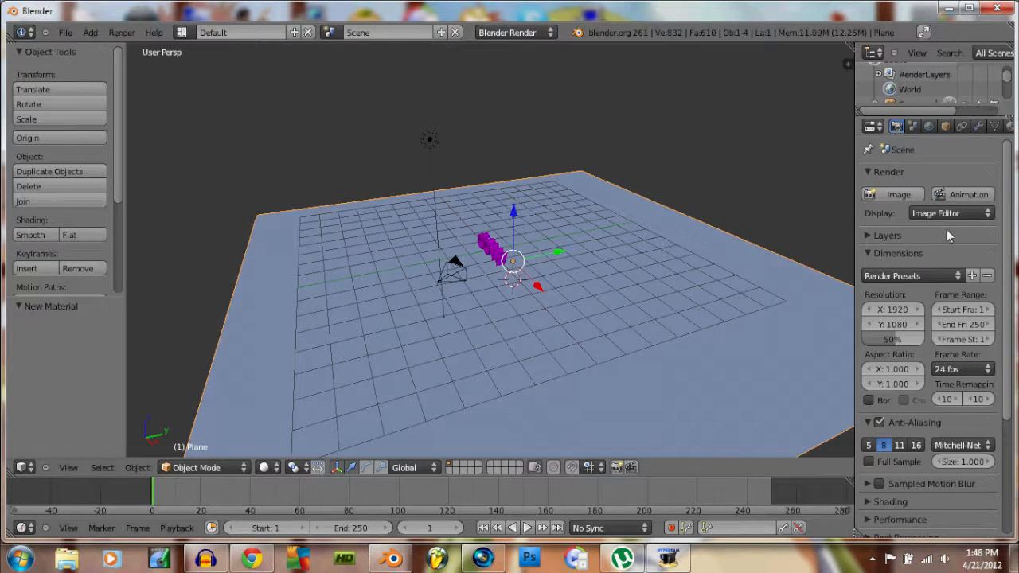
left_click(928, 127)
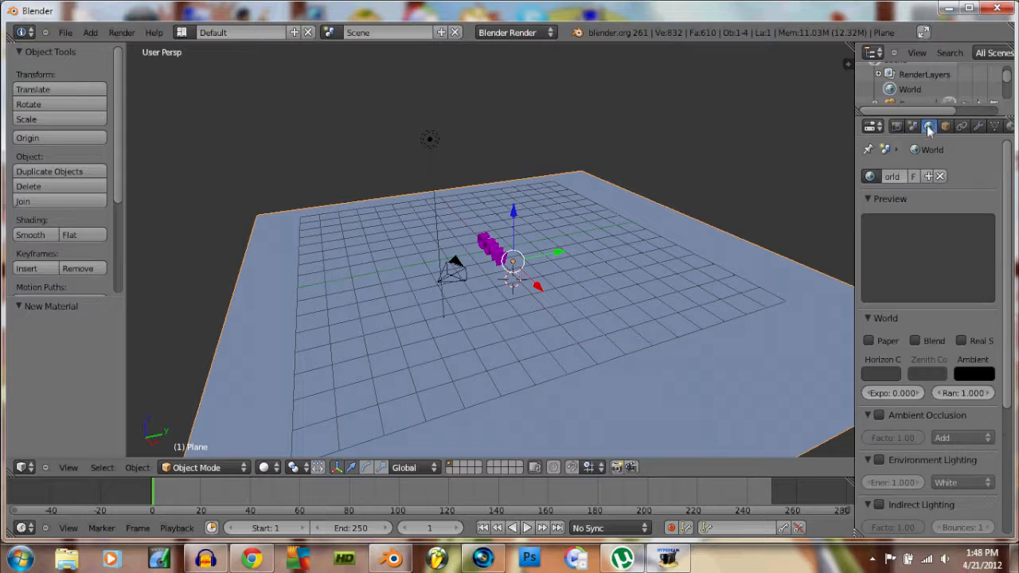
left_click(885, 376)
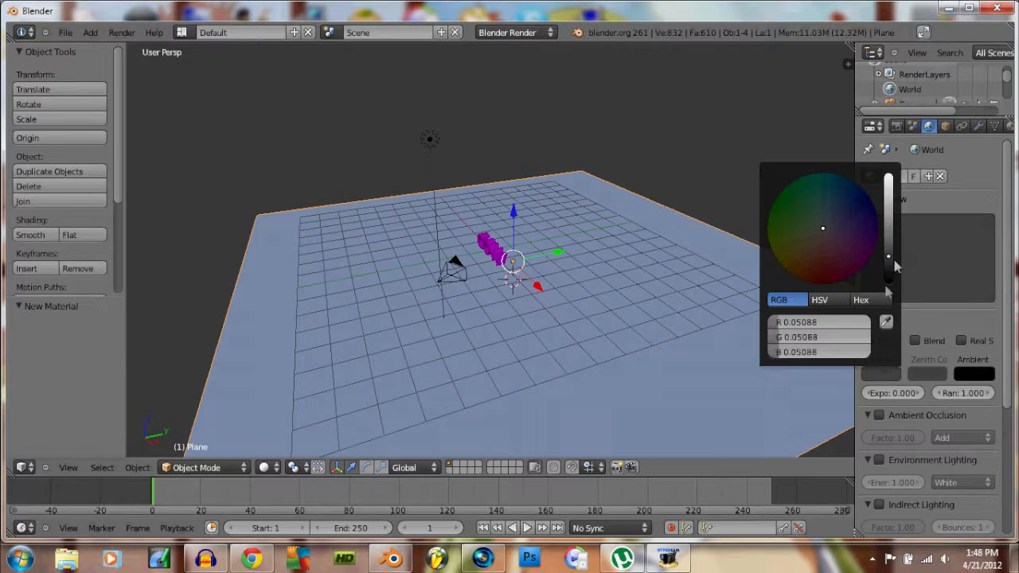
left_click_drag(889, 258, 889, 338)
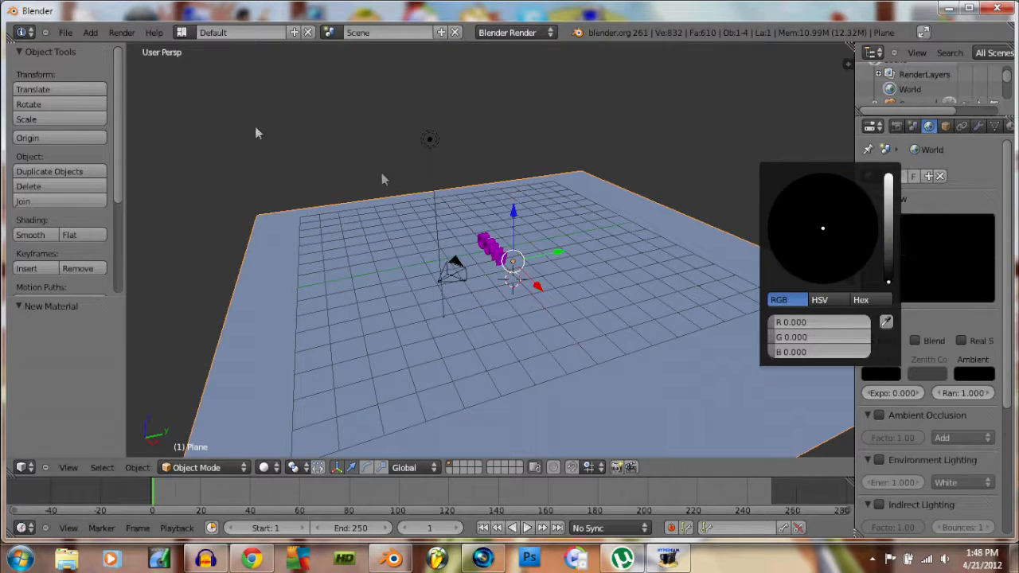
Render the scene against the black world background, and return to the 3D view
left_click(125, 35)
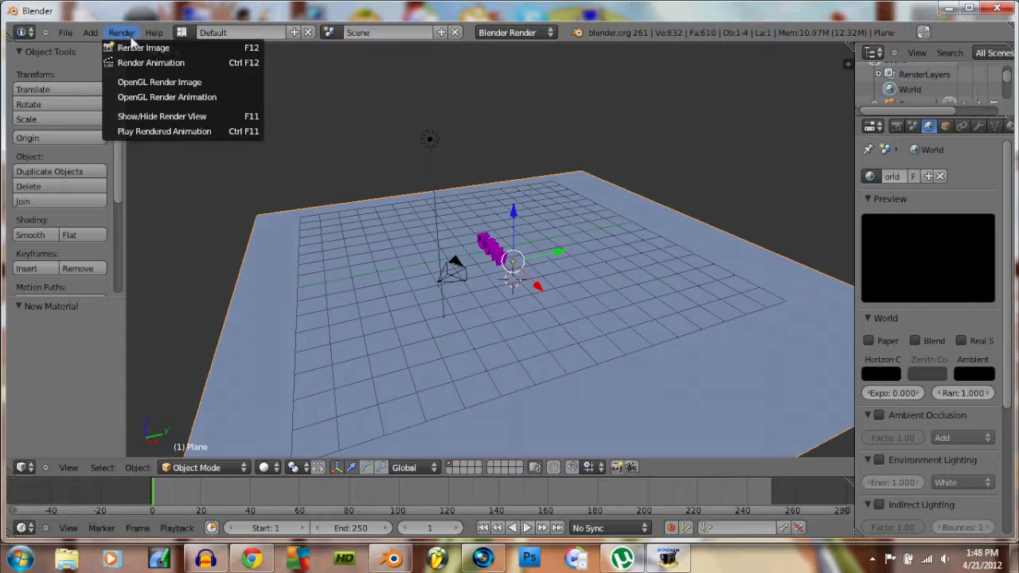
left_click(163, 50)
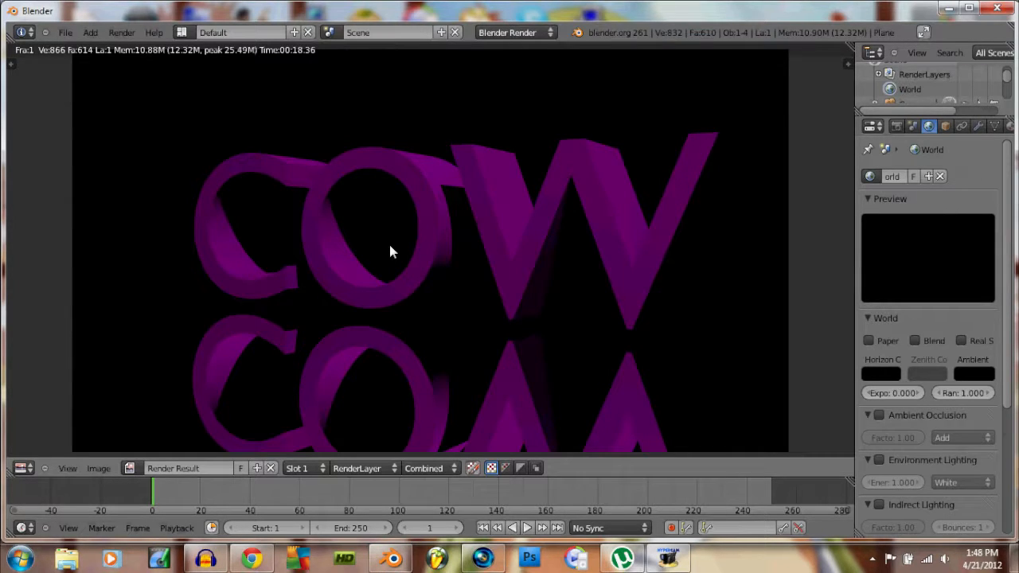
key("Escape")
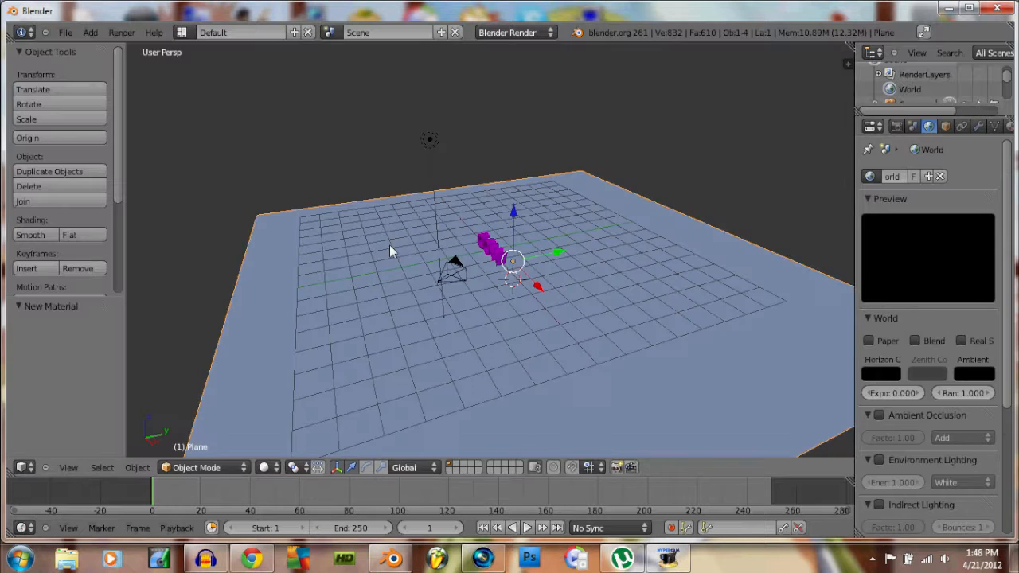
Duplicate the lamp and move the copy about 4.89 units along the Y axis
right_click(428, 139)
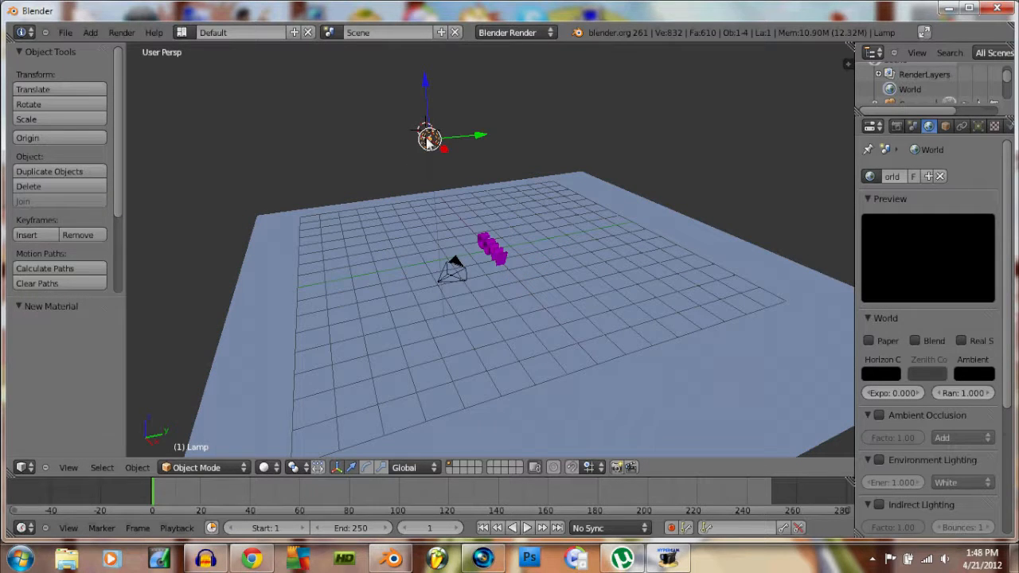
left_click(74, 173)
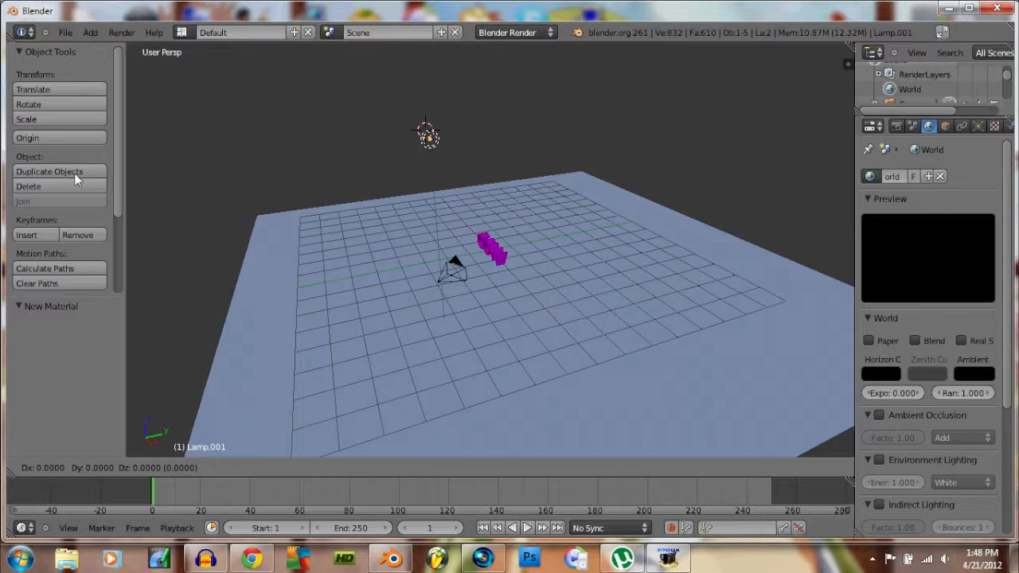
right_click(74, 173)
left_click_drag(481, 139, 610, 132)
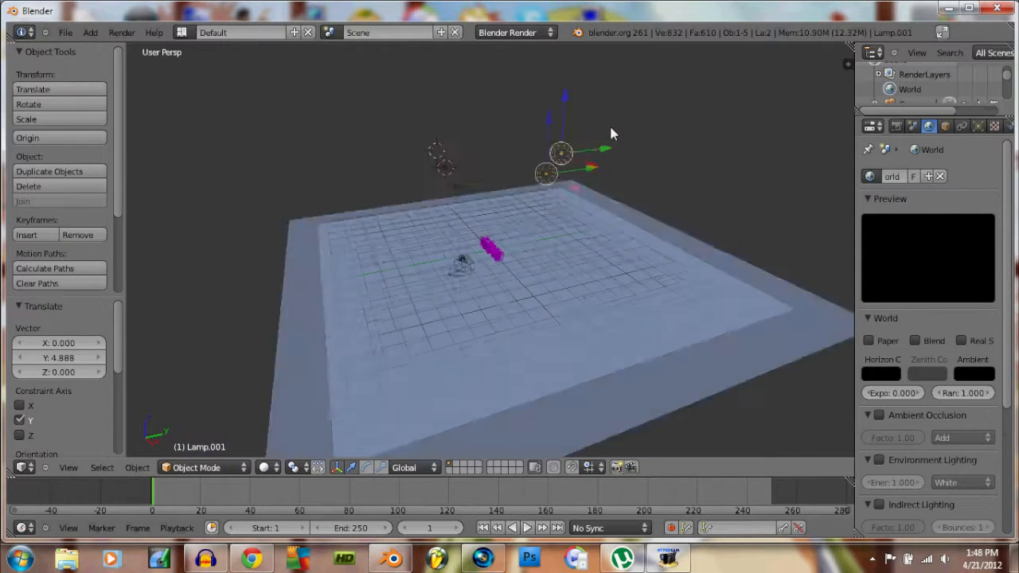
Move the duplicated lamp about -4.73 units along the X axis
scroll(610, 127, "up", 2)
key("KP_6")
key("KP_6")
key("KP_6")
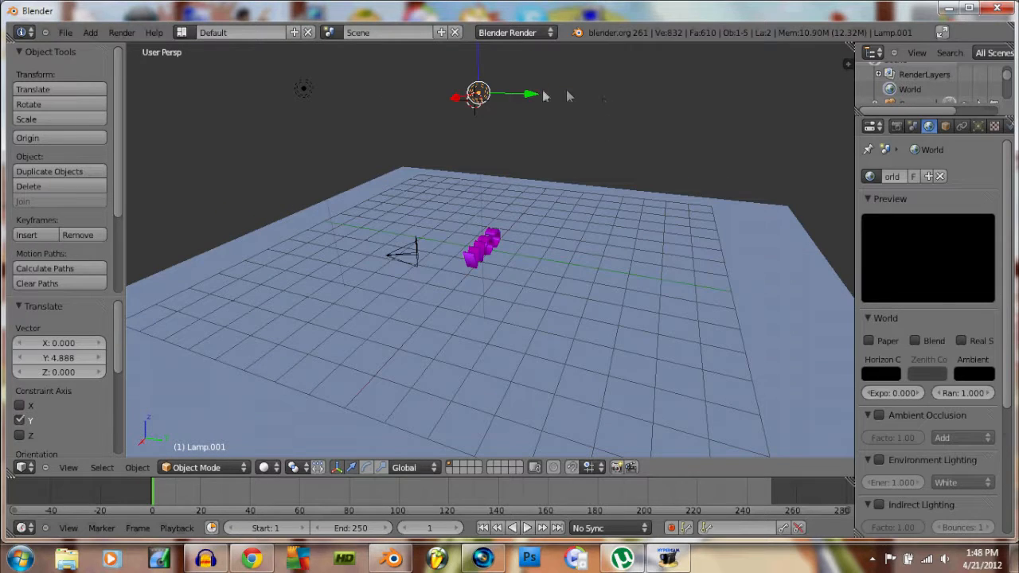
left_click_drag(456, 98, 530, 82)
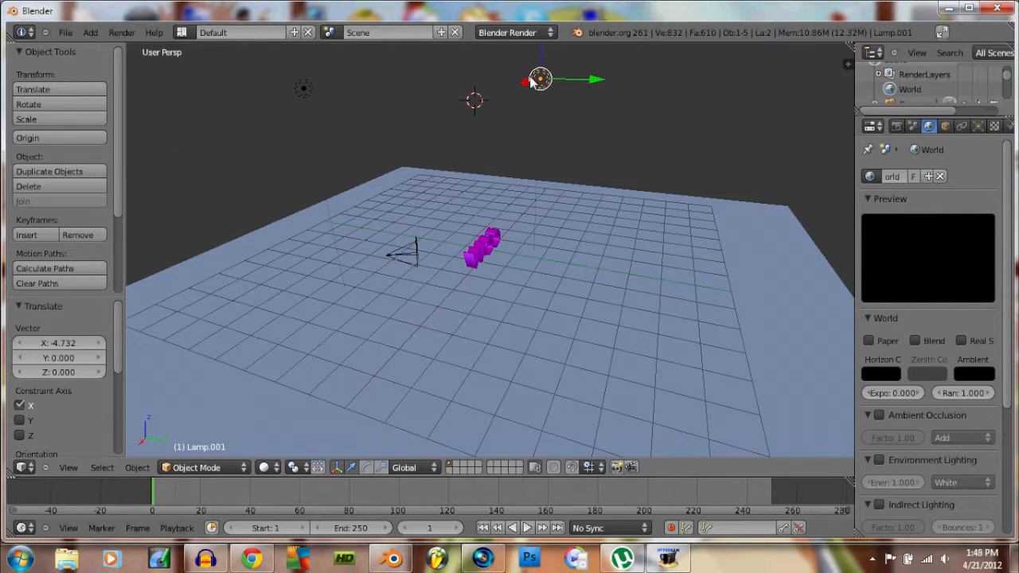
Lower the duplicated lamp about 4.37 units along the Z axis, down behind the text
scroll(551, 82, "up", 1)
scroll(551, 81, "down", 1)
scroll(551, 81, "up", 1, "shift")
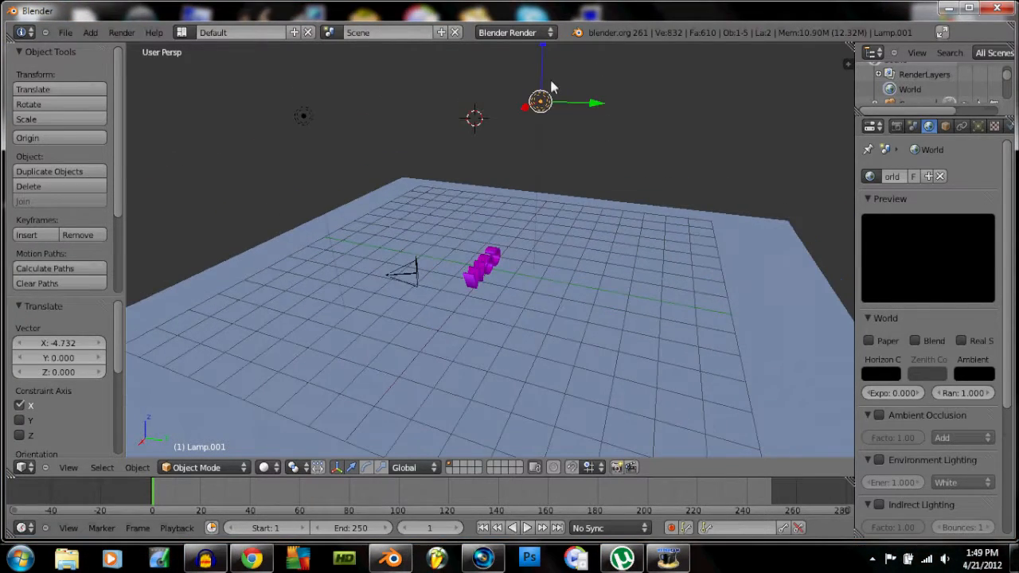
scroll(553, 87, "up", 1, "shift")
key("g")
key("z")
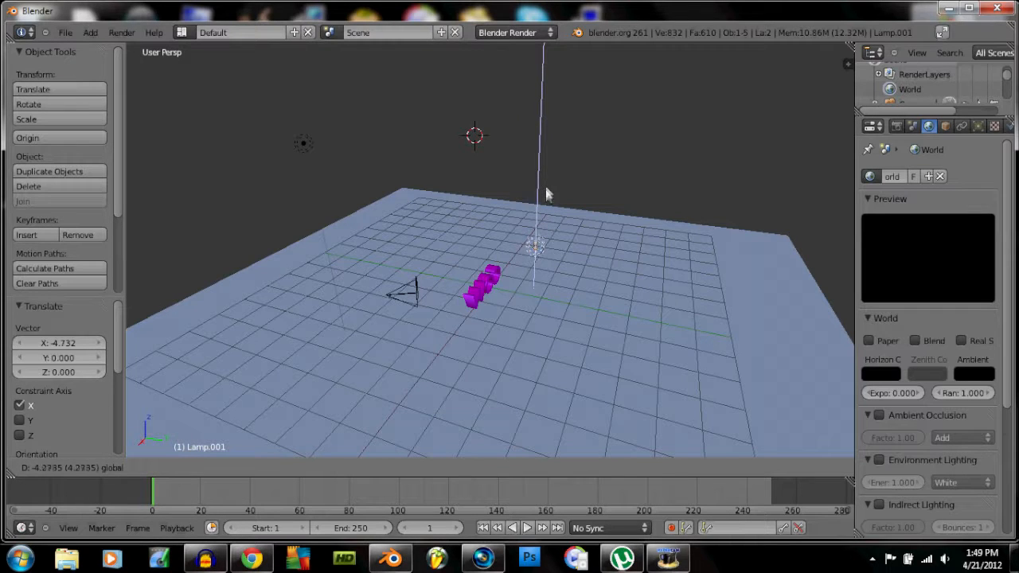
left_click(543, 194)
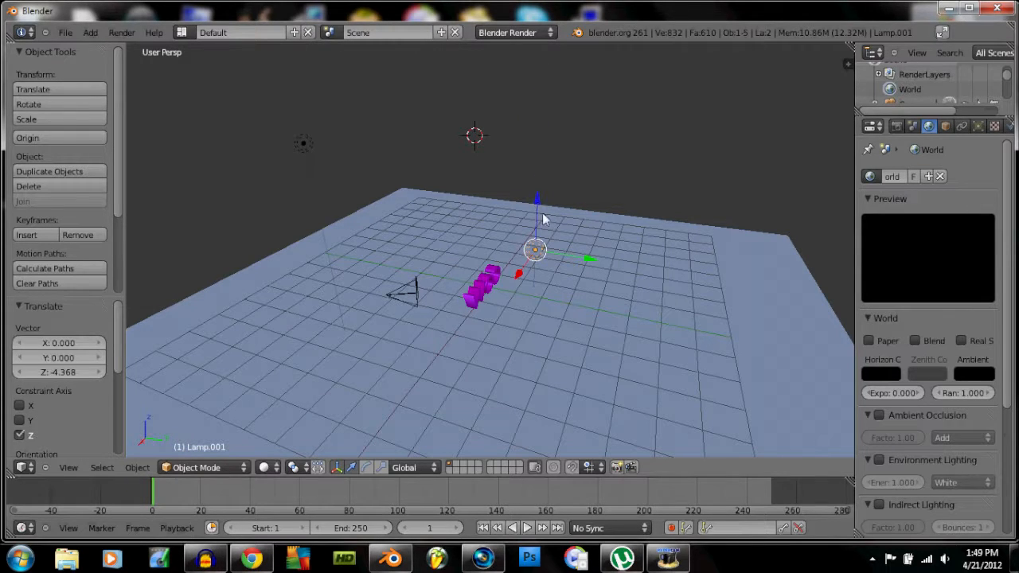
Change the COW text material's specular colour to a deeper, fully saturated blue
key("KP_4")
key("KP_4")
key("KP_4")
key("KP_6")
scroll(553, 223, "down", 1)
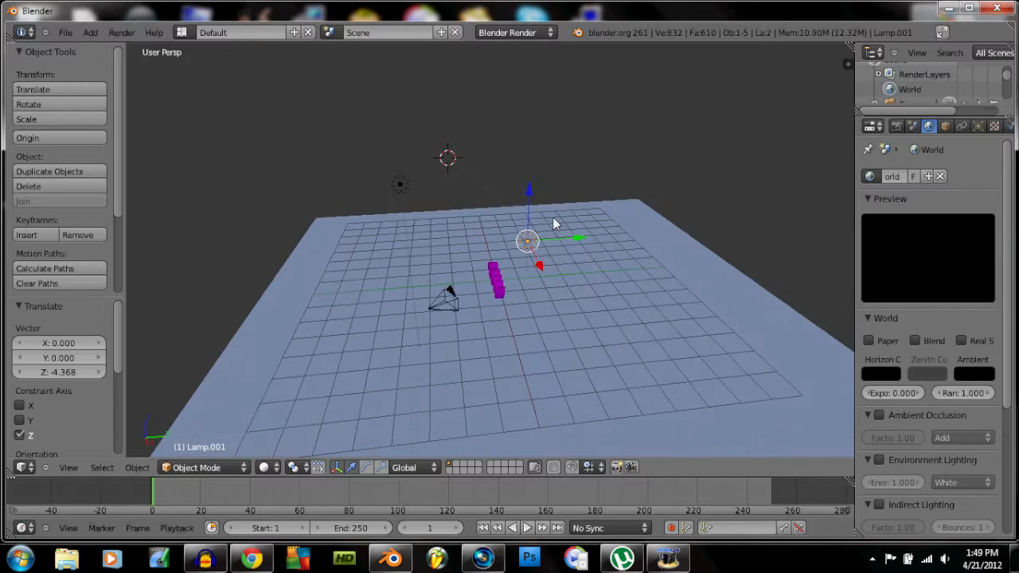
key("KP_4")
key("KP_4")
key("KP_4")
key("KP_6")
scroll(556, 223, "up", 3)
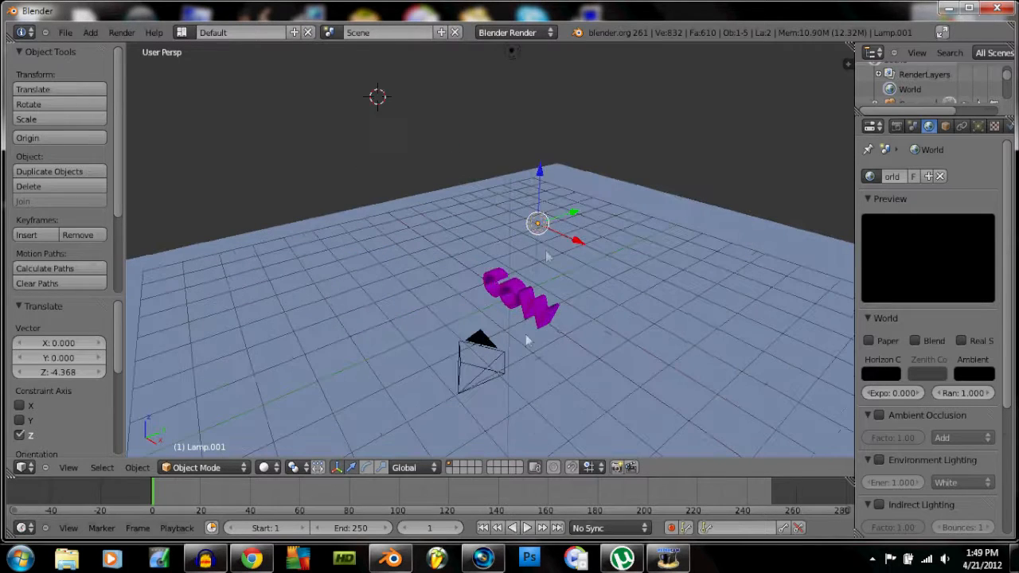
right_click(525, 310)
left_click(1009, 125)
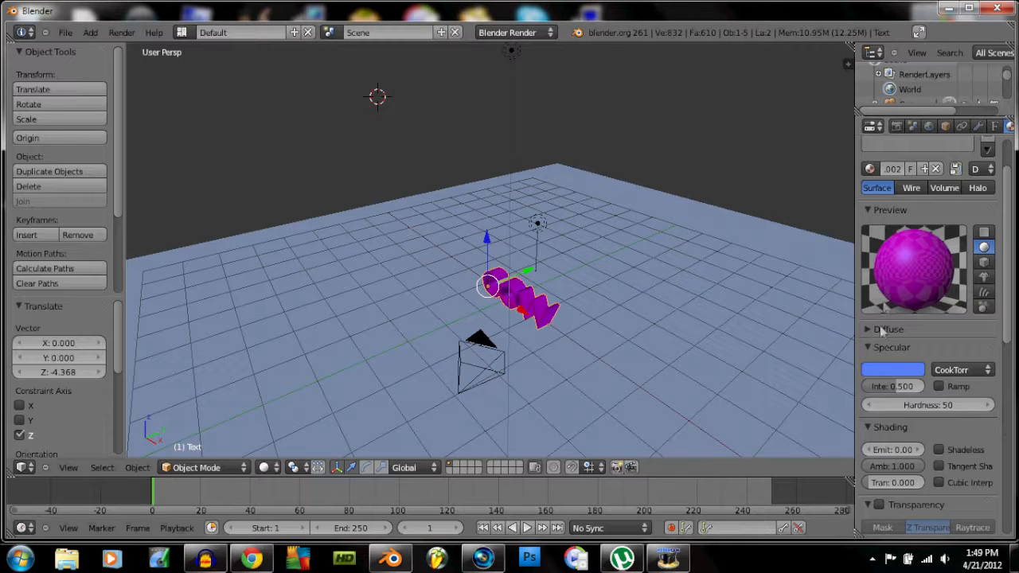
left_click(885, 370)
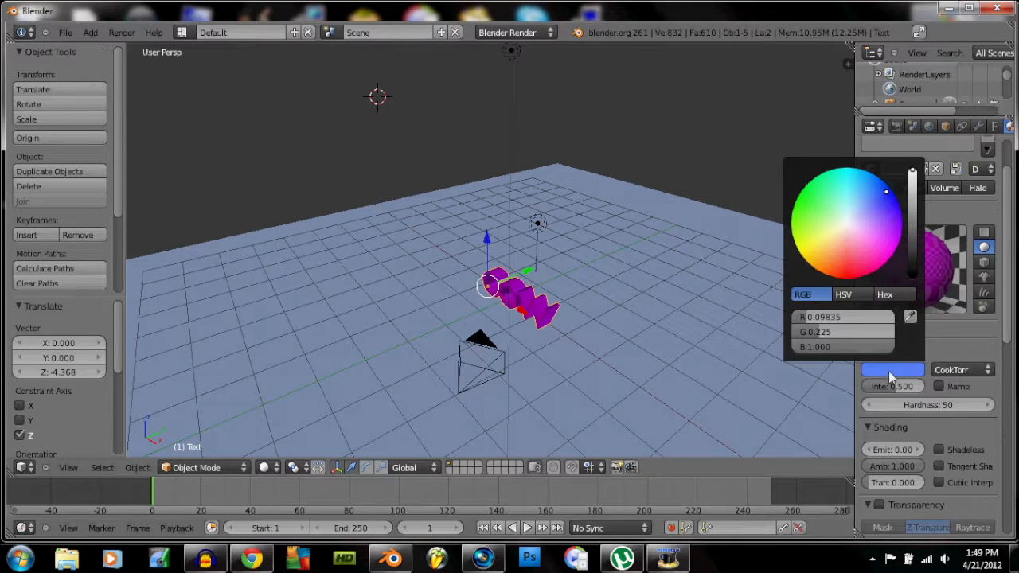
left_click(956, 203)
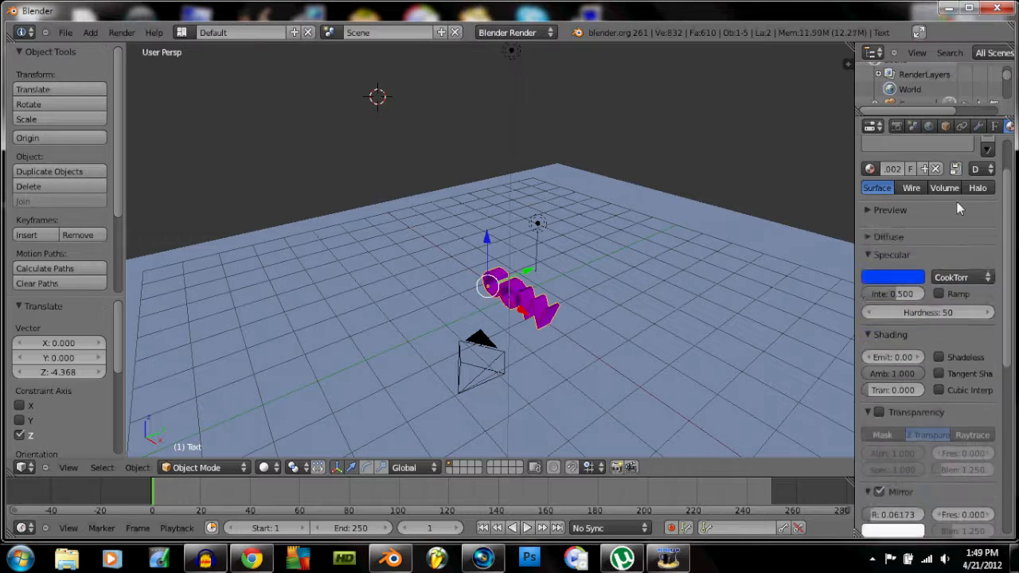
Expand the Diffuse and Preview sections of the COW text's material settings
left_click(868, 228)
left_click(865, 209)
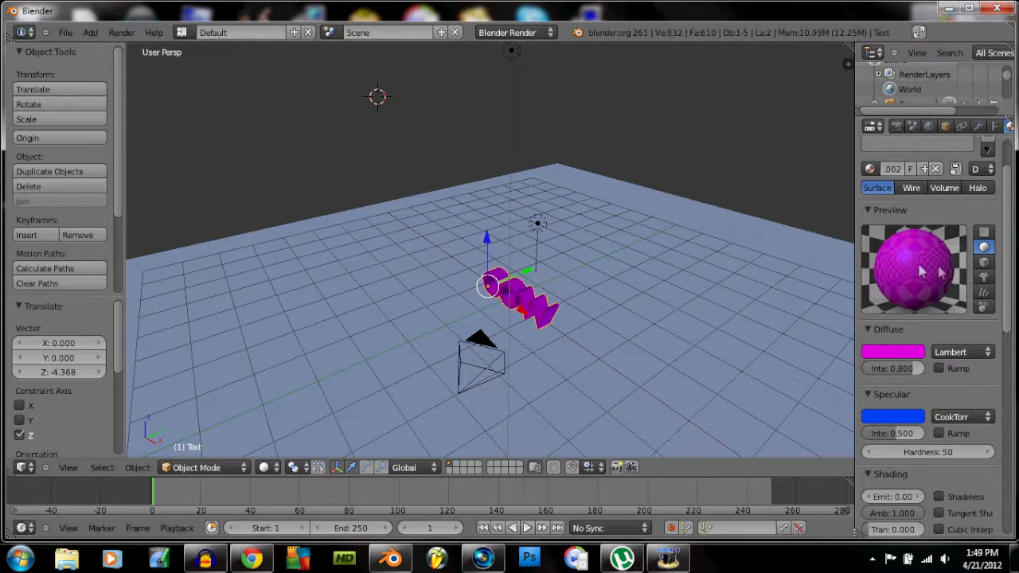
scroll(925, 271, "down", 1)
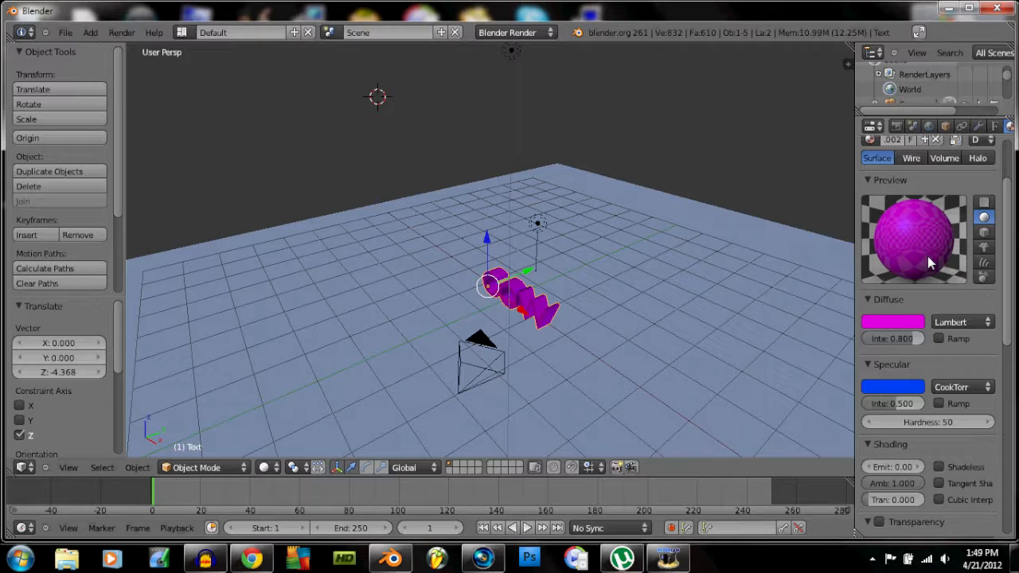
Set the specular hardness of the COW text's material to 30
scroll(929, 263, "down", 1)
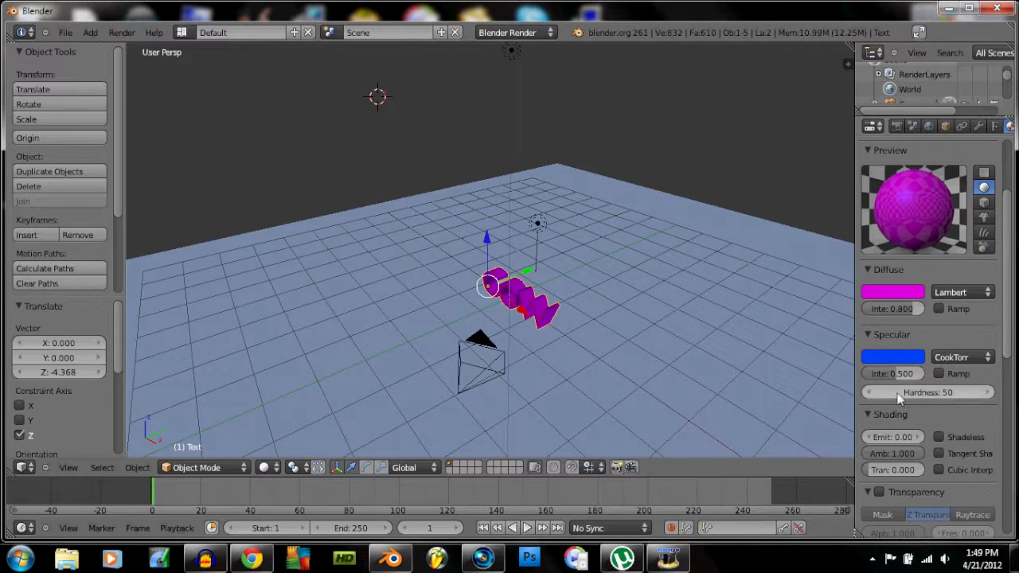
left_click_drag(900, 396, 872, 393)
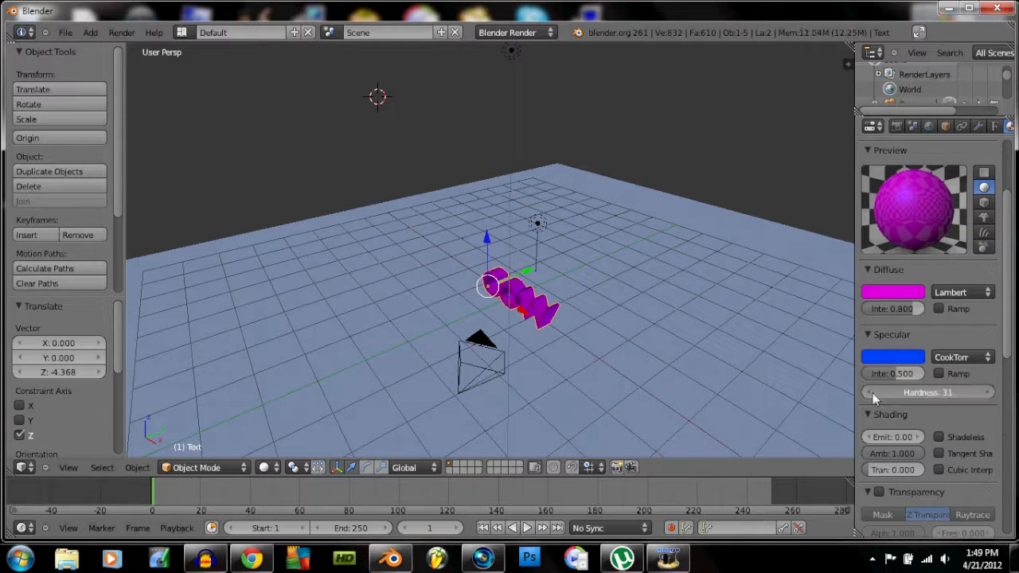
left_click(873, 395)
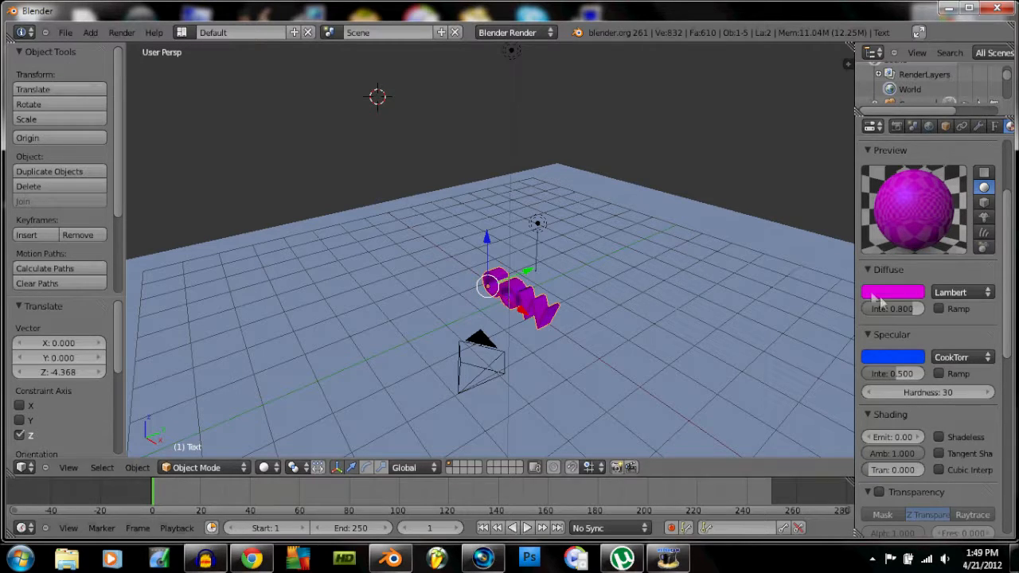
Set the text material's diffuse intensity to about 0.602 and its specular intensity to about 0.796
left_click_drag(892, 311, 883, 313)
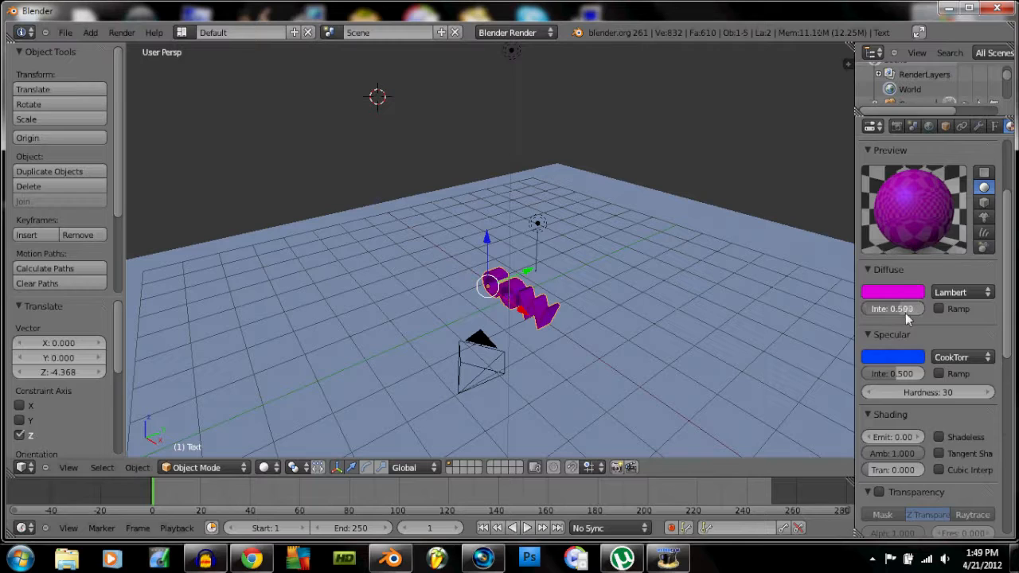
left_click_drag(904, 313, 900, 312)
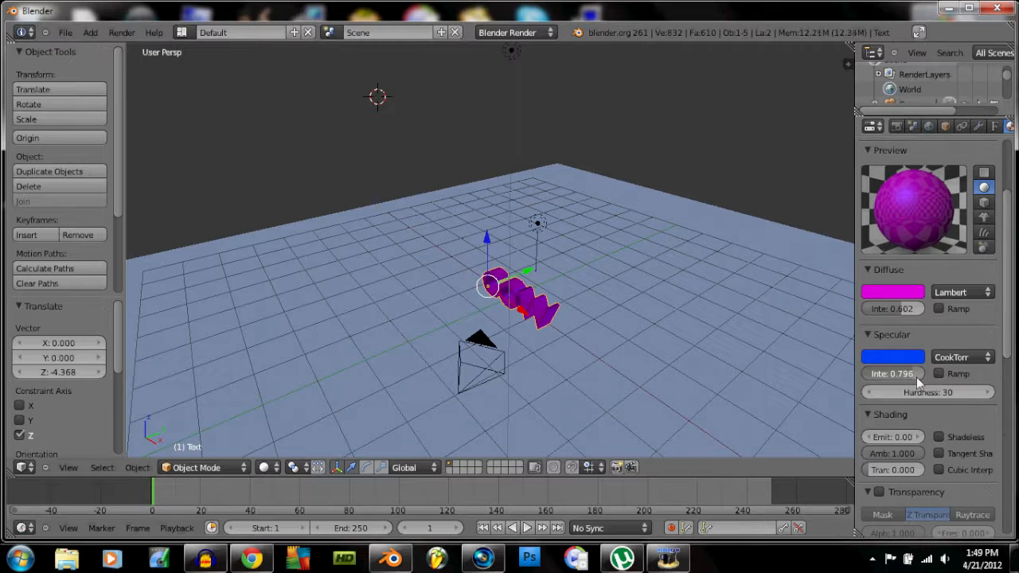
left_click_drag(916, 376, 911, 386)
left_click(938, 374)
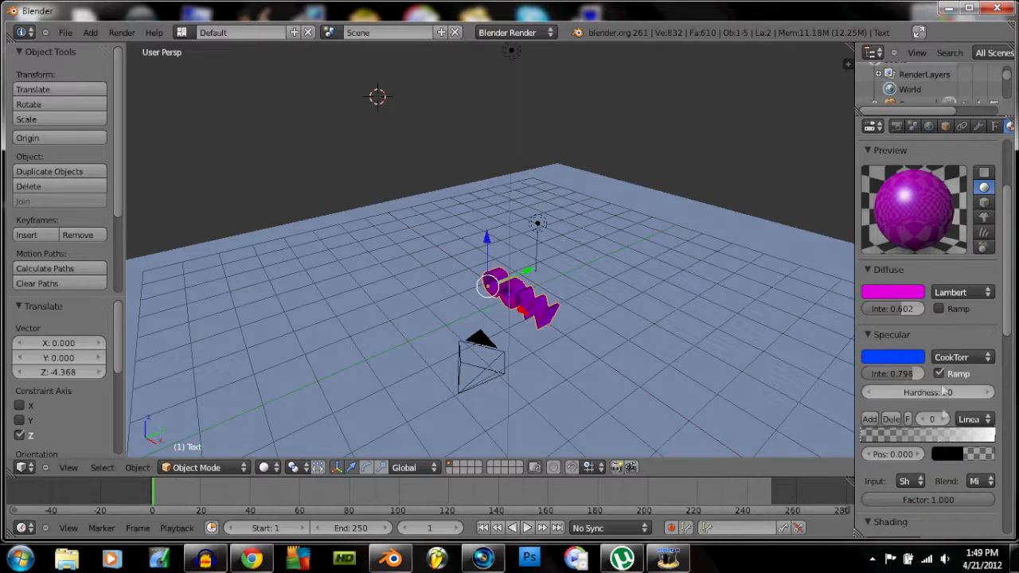
left_click(938, 373)
left_click(938, 308)
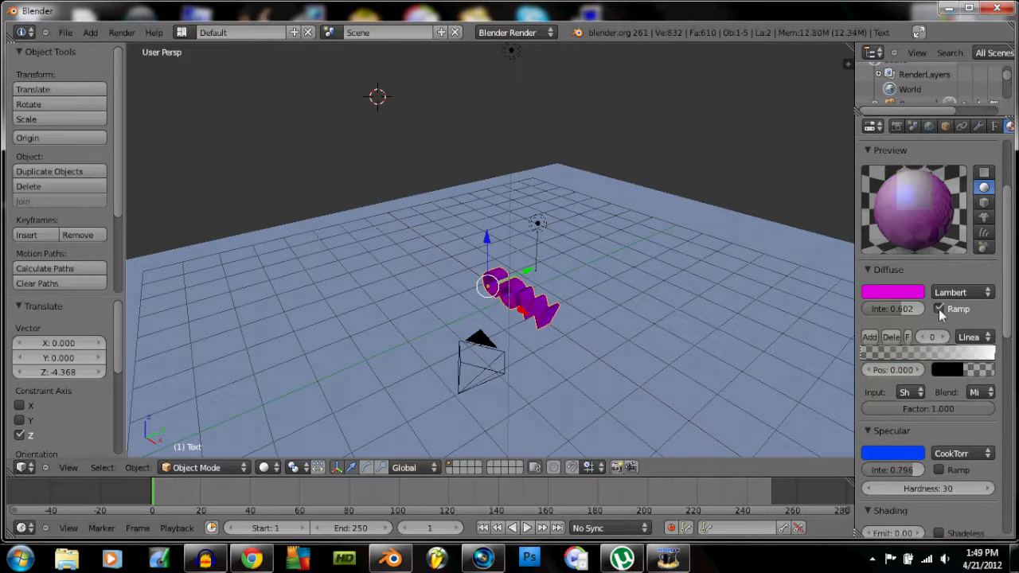
left_click(938, 309)
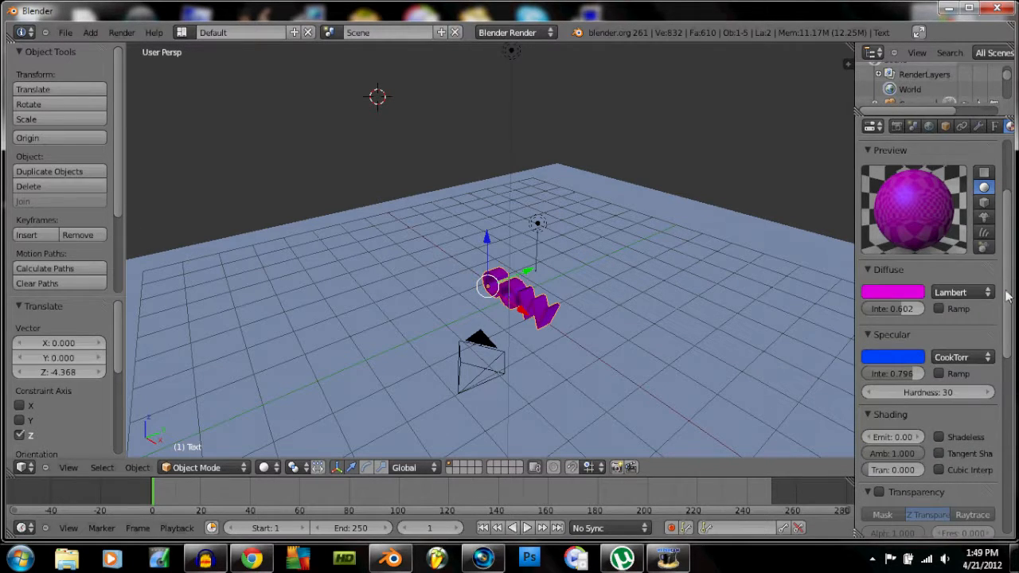
Lower the COW text slightly along the Z axis, by about 0.016 units, towards the plane
scroll(1006, 296, "down", 4)
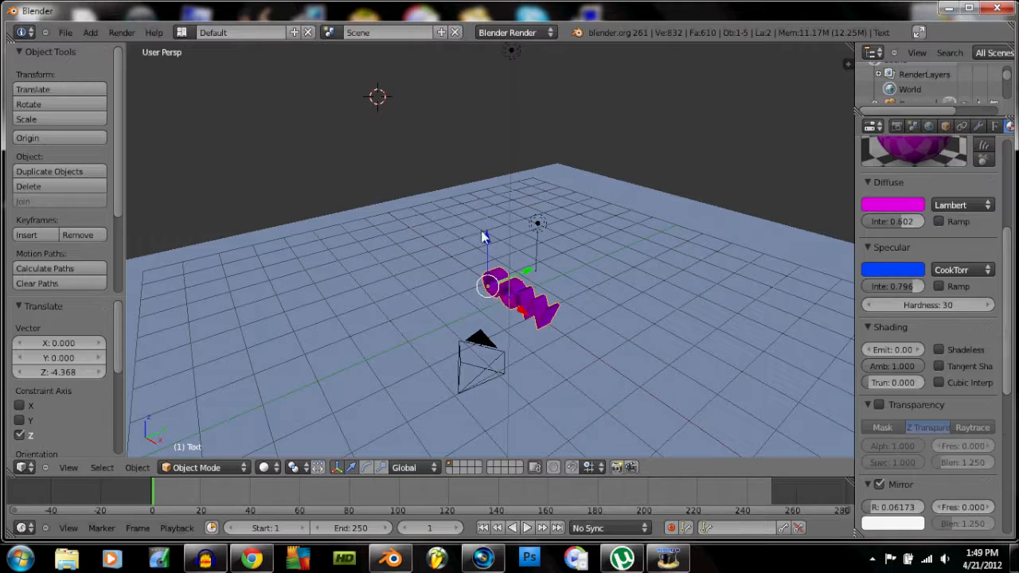
left_click_drag(483, 236, 487, 233)
scroll(539, 319, "up", 2)
middle_click_drag(550, 322, 511, 280)
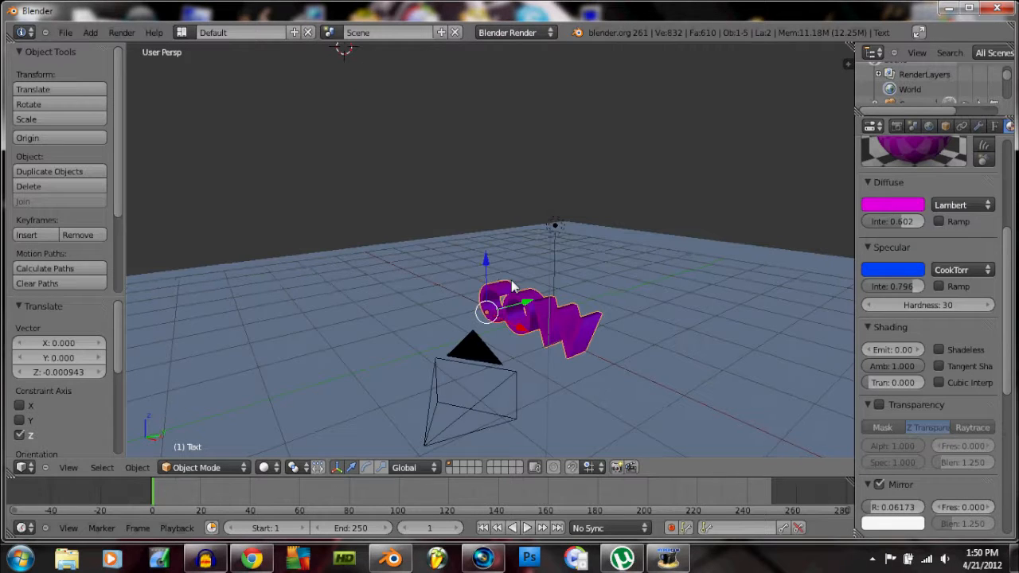
left_click_drag(487, 259, 488, 260)
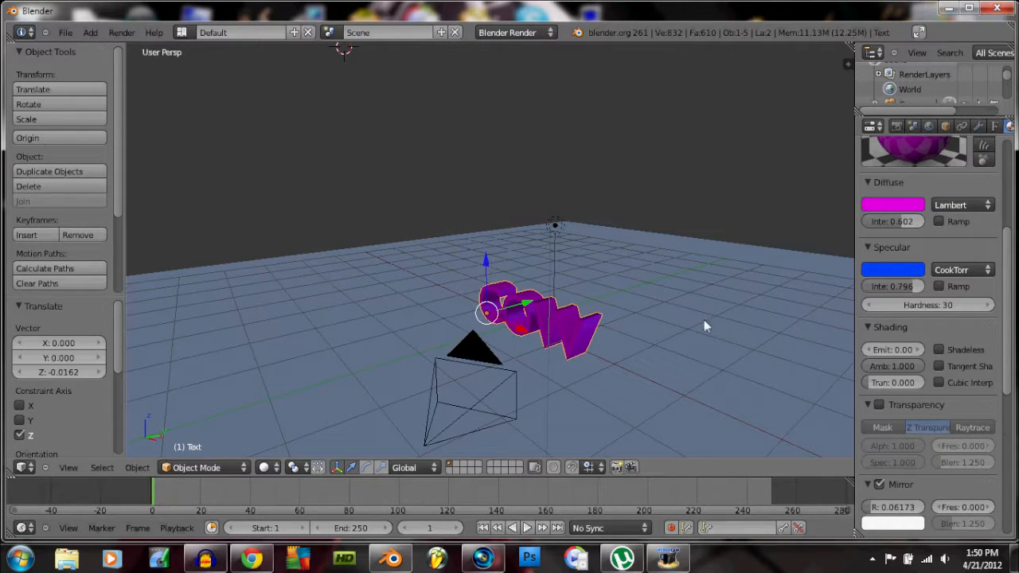
Load BLACKCAPS-Regular.ttf from the C:\Windows\Fonts folder as the COW text's regular font
left_click(994, 127)
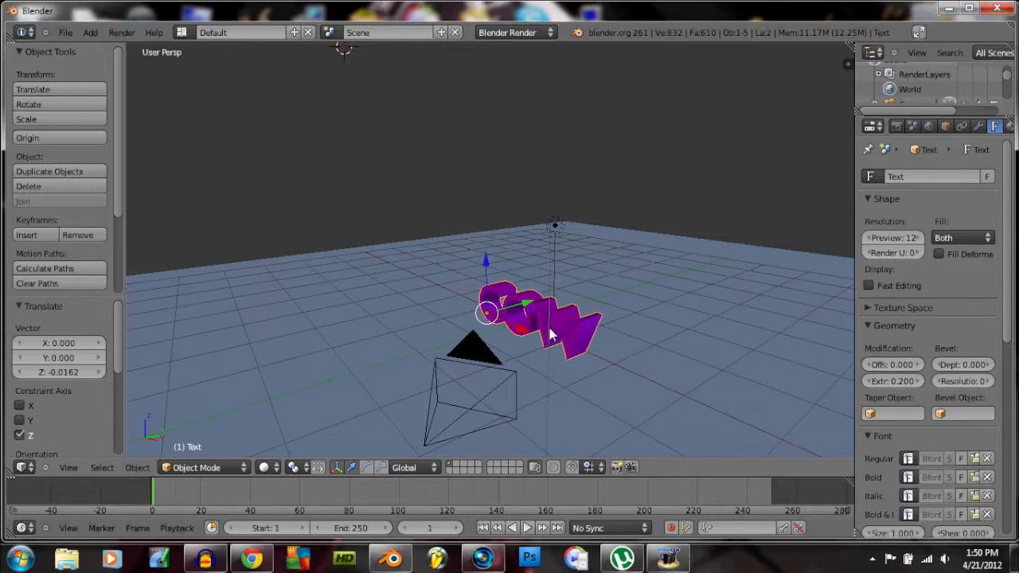
left_click(908, 459)
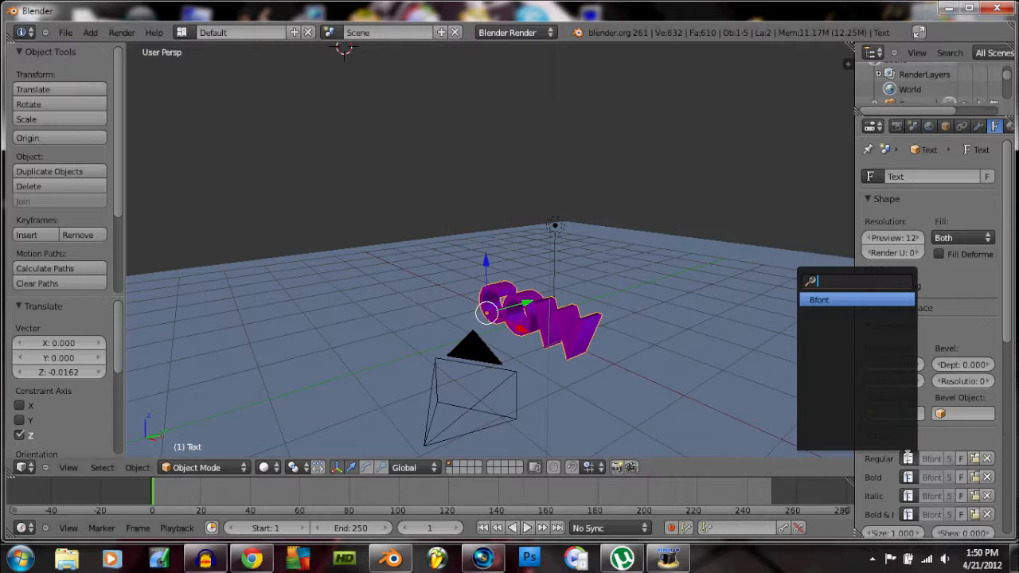
left_click(973, 459)
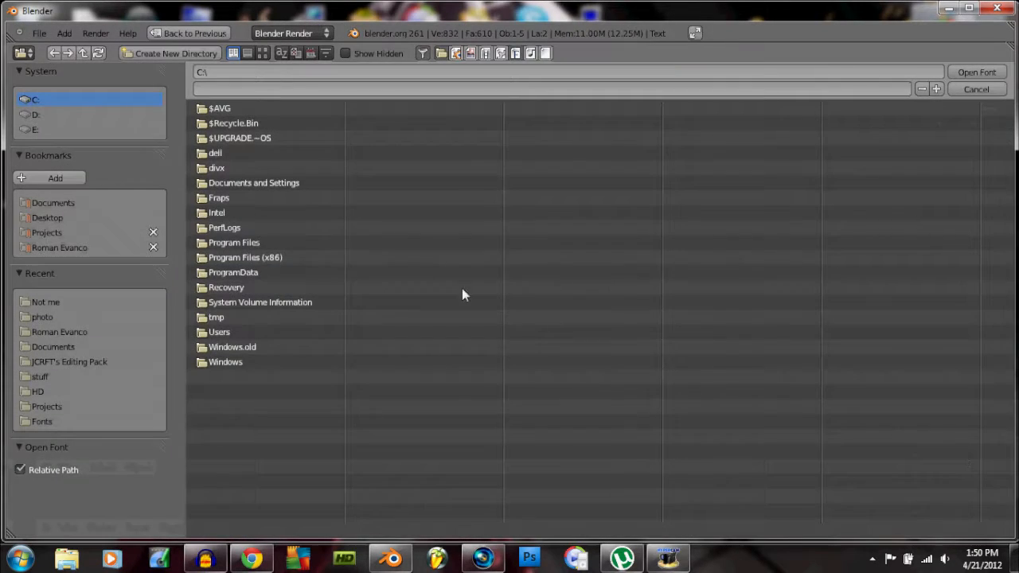
left_click(44, 422)
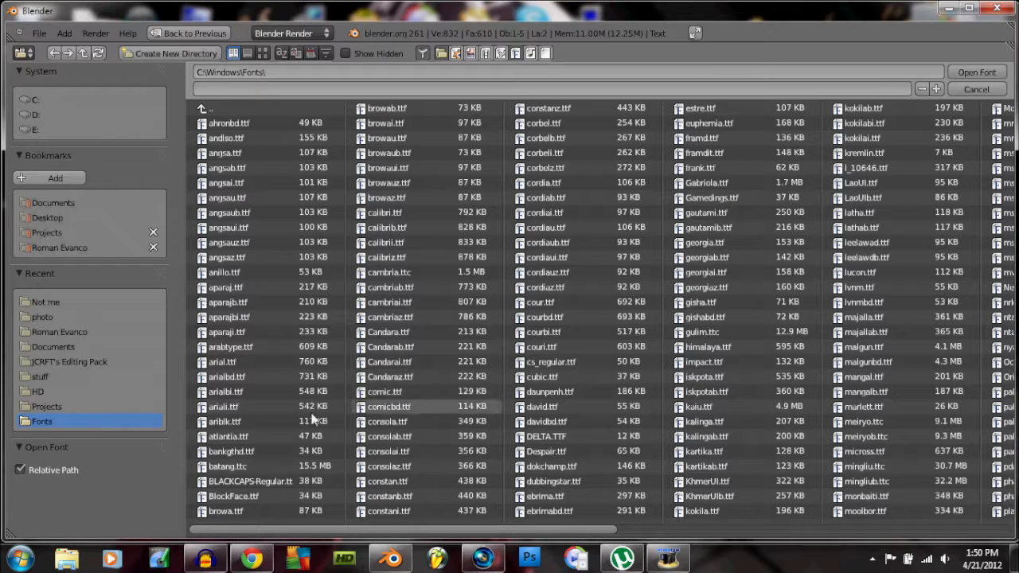
left_click(272, 481)
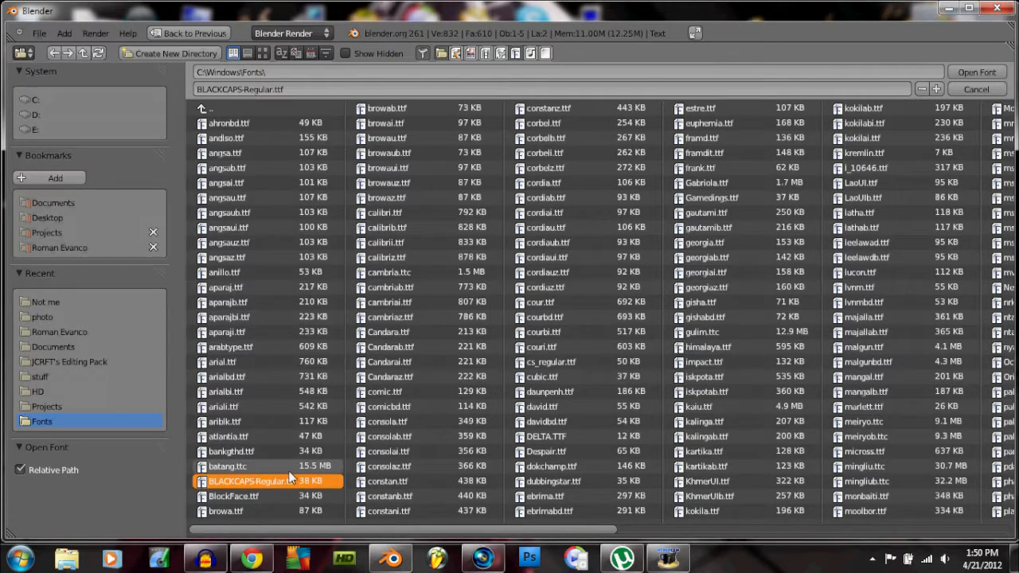
double_click(291, 480)
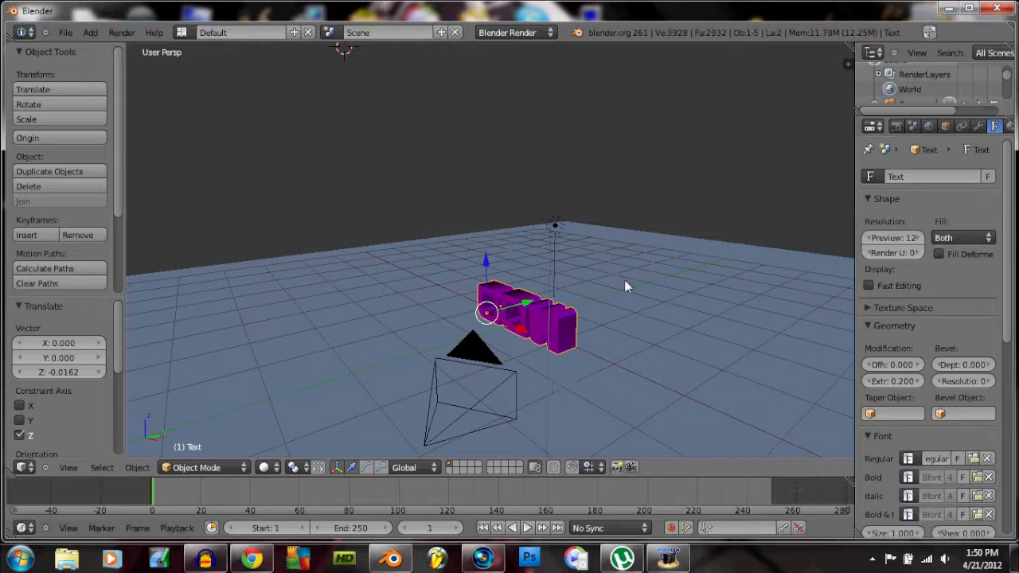
Set the COW text's bevel depth to 0.008 in its geometry settings
left_click(121, 32)
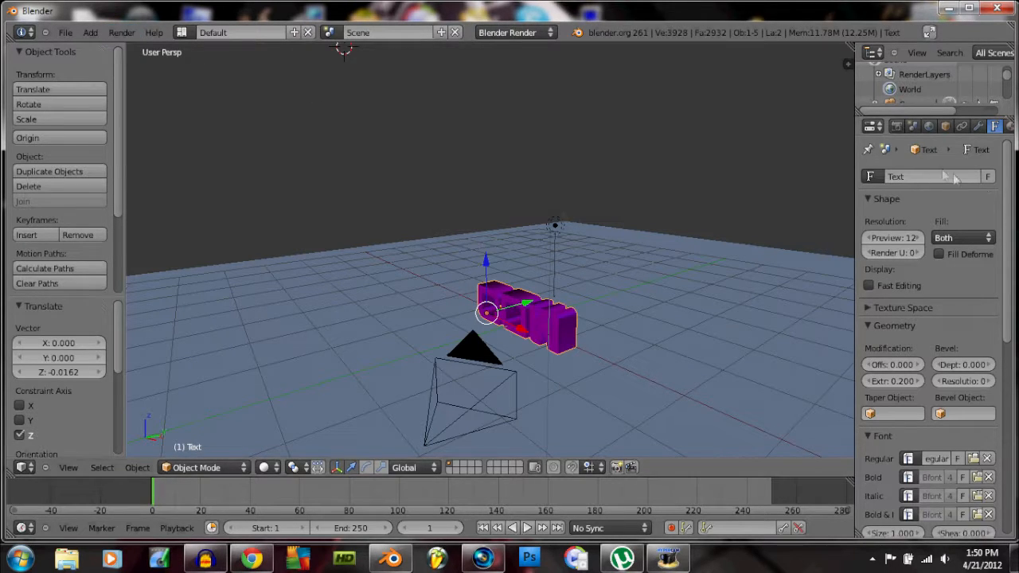
left_click(979, 126)
left_click(995, 128)
left_click(989, 367)
left_click(991, 367)
left_click(990, 366)
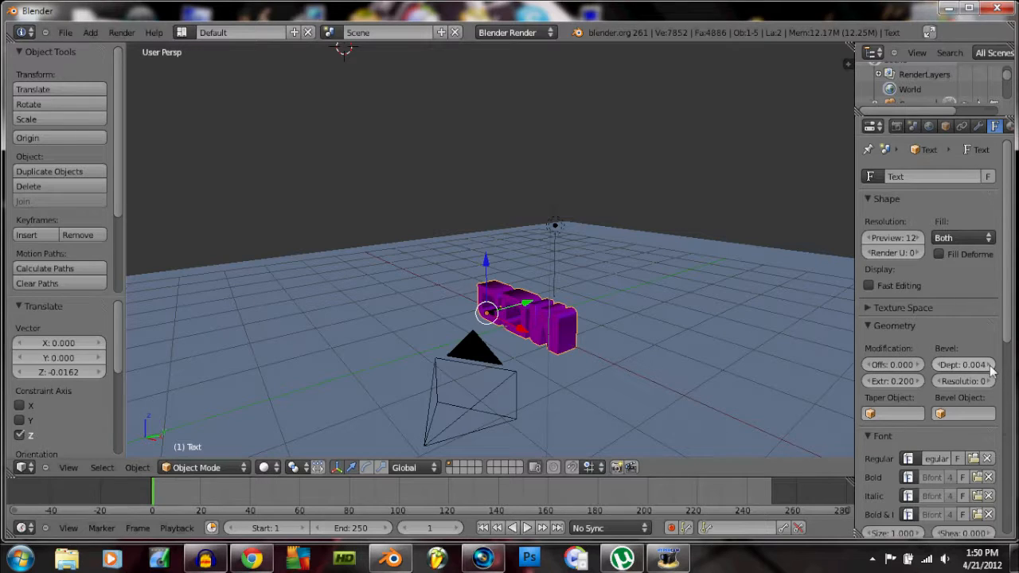
left_click(991, 366)
left_click(991, 366)
left_click(991, 366)
left_click(991, 366)
left_click(991, 366)
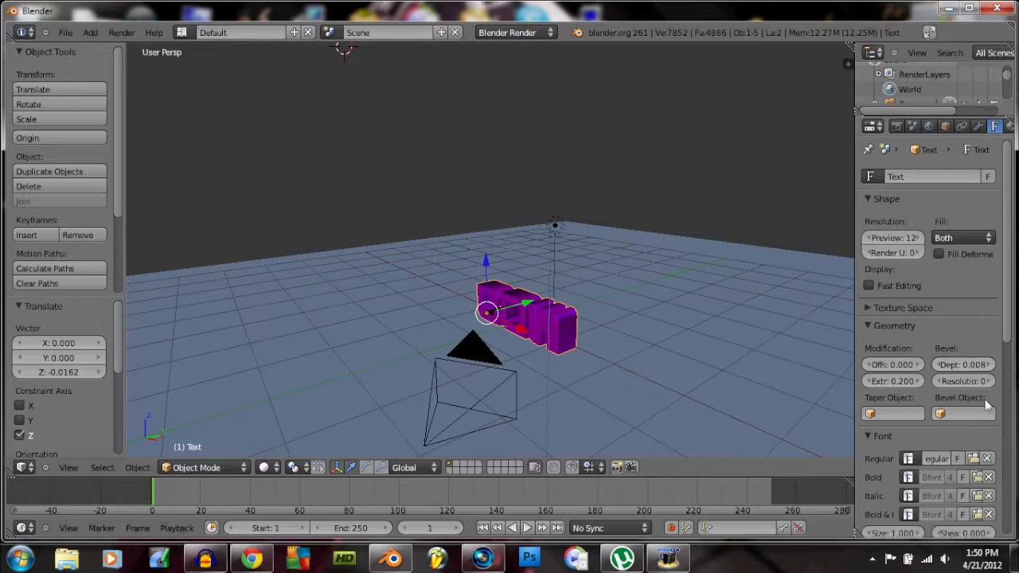
Set the COW text's bevel resolution to 5
left_click(986, 382)
left_click(987, 382)
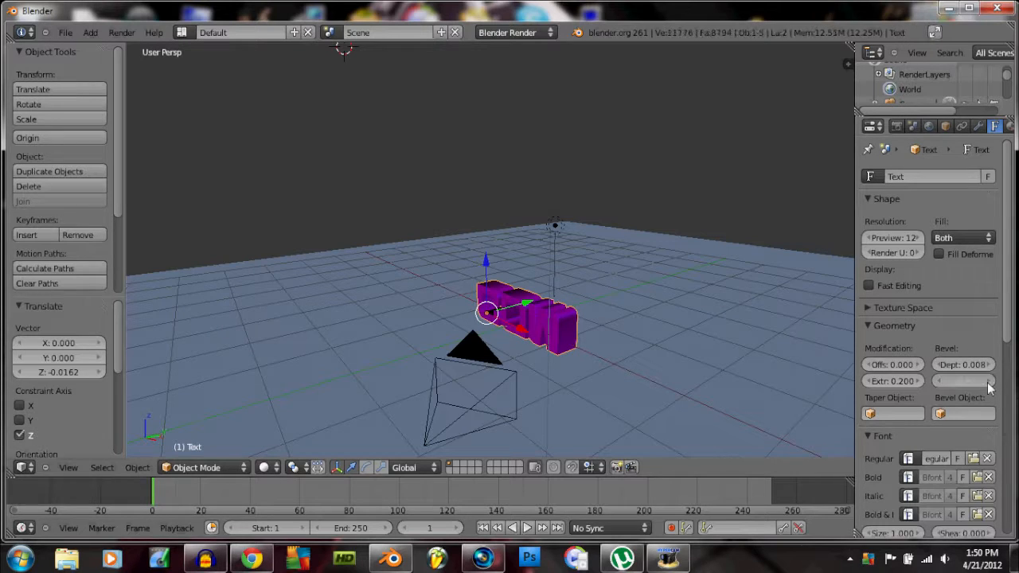
left_click(987, 382)
left_click(986, 382)
left_click(987, 382)
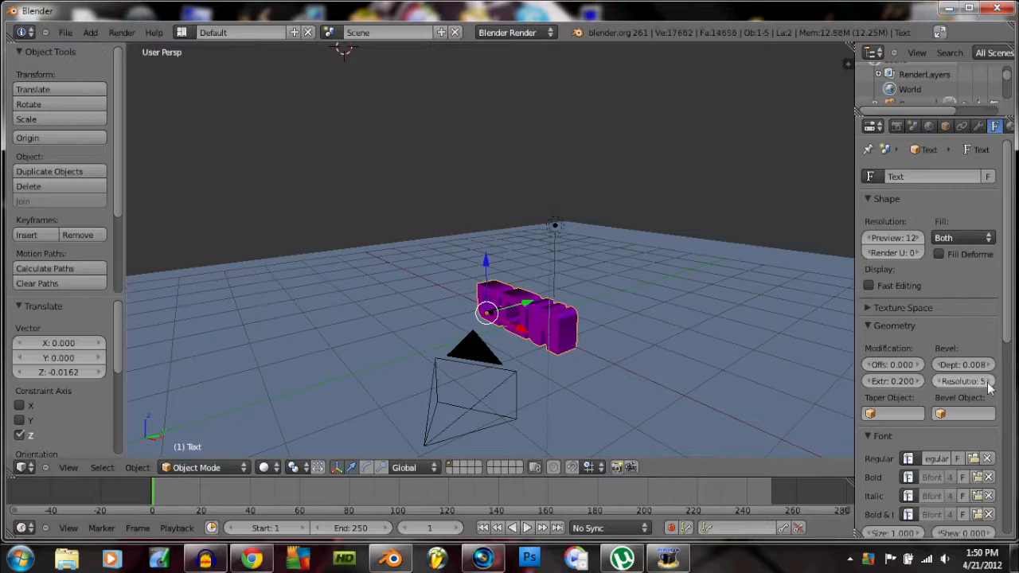
Render the scene as a still image
left_click(121, 33)
left_click(143, 48)
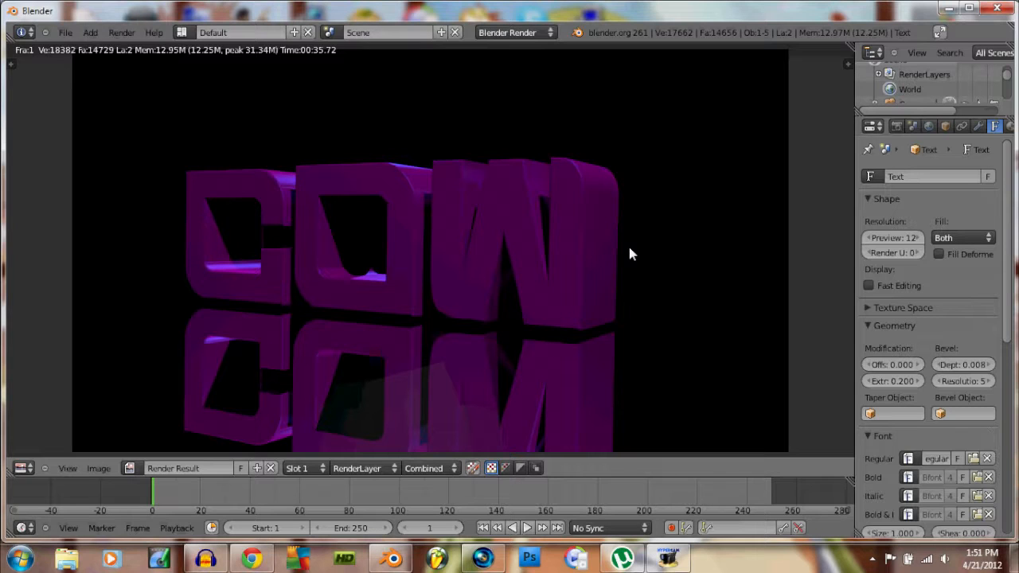
left_click(667, 557)
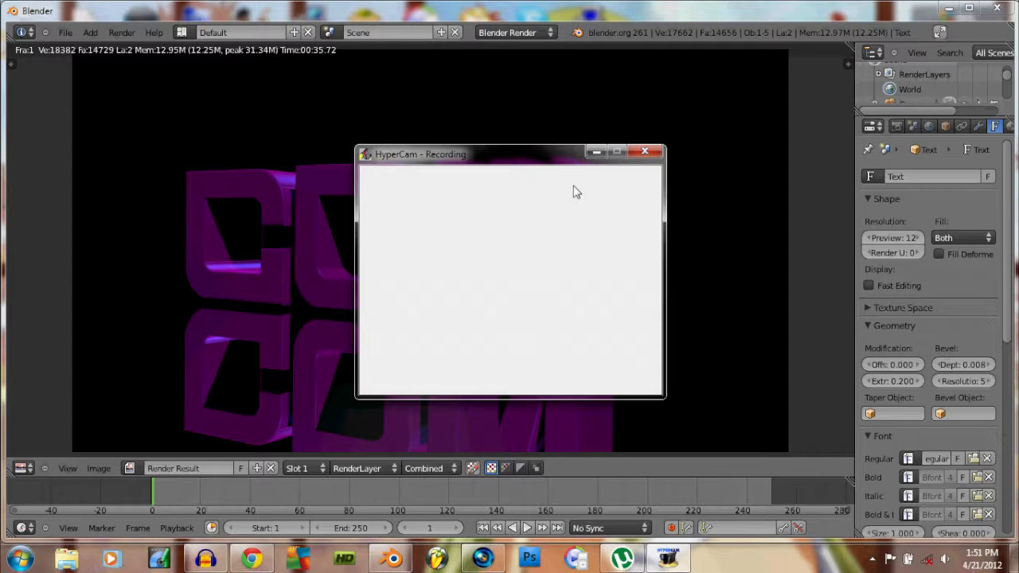
left_click(595, 153)
left_click(946, 8)
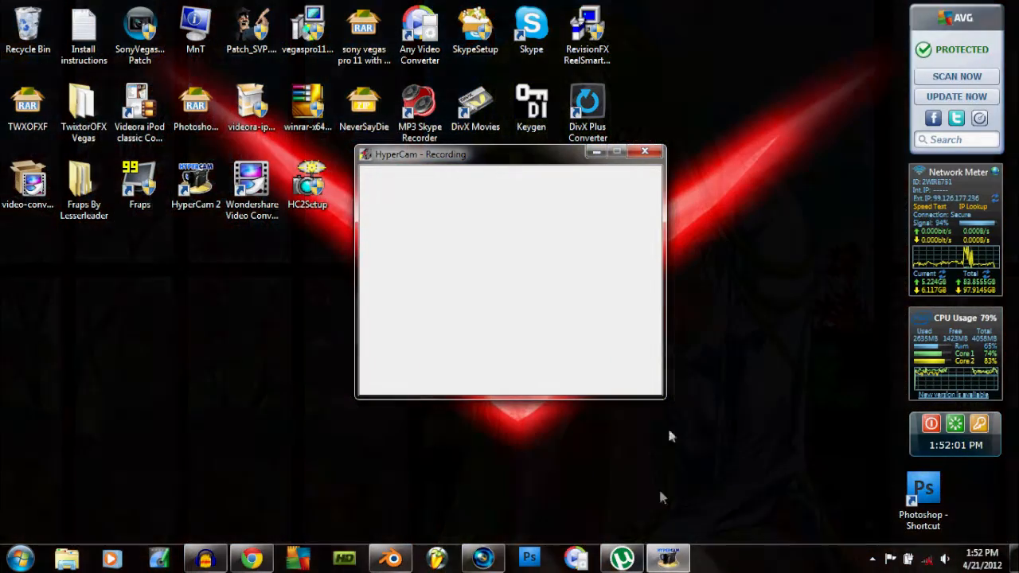
left_click(606, 454)
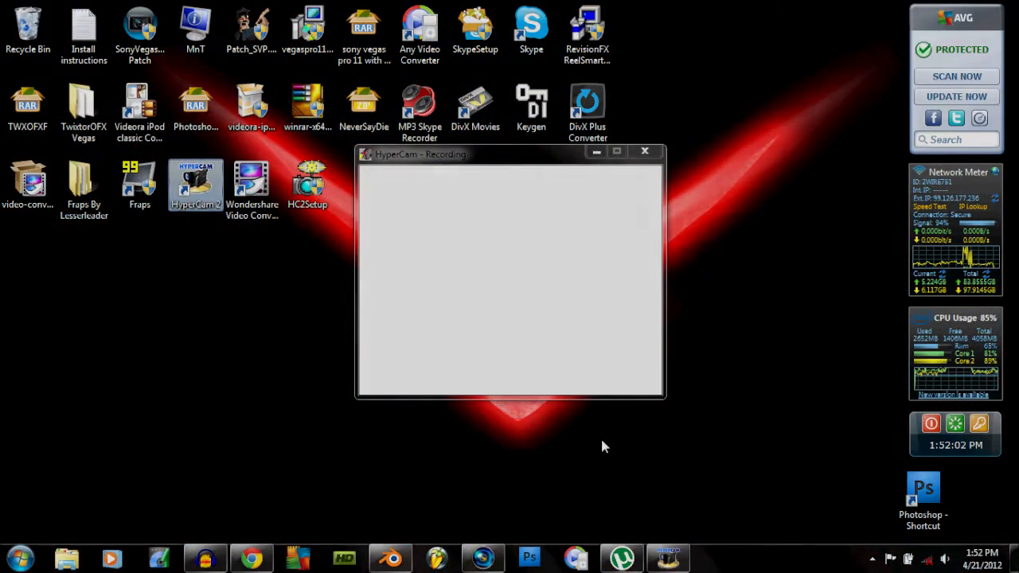